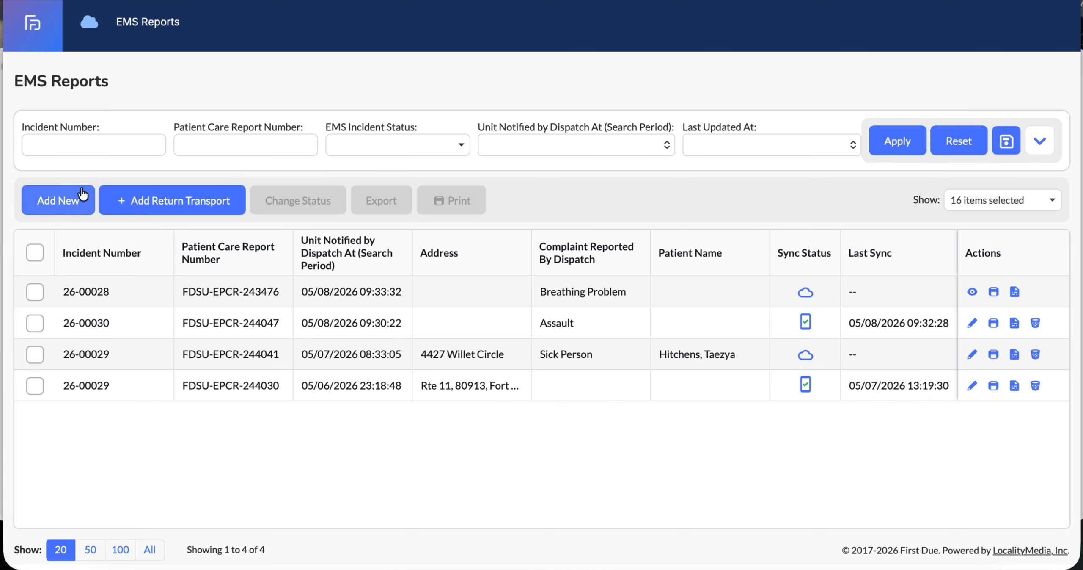
Start a new EMS care report from the EMS Reports list
click(68, 199)
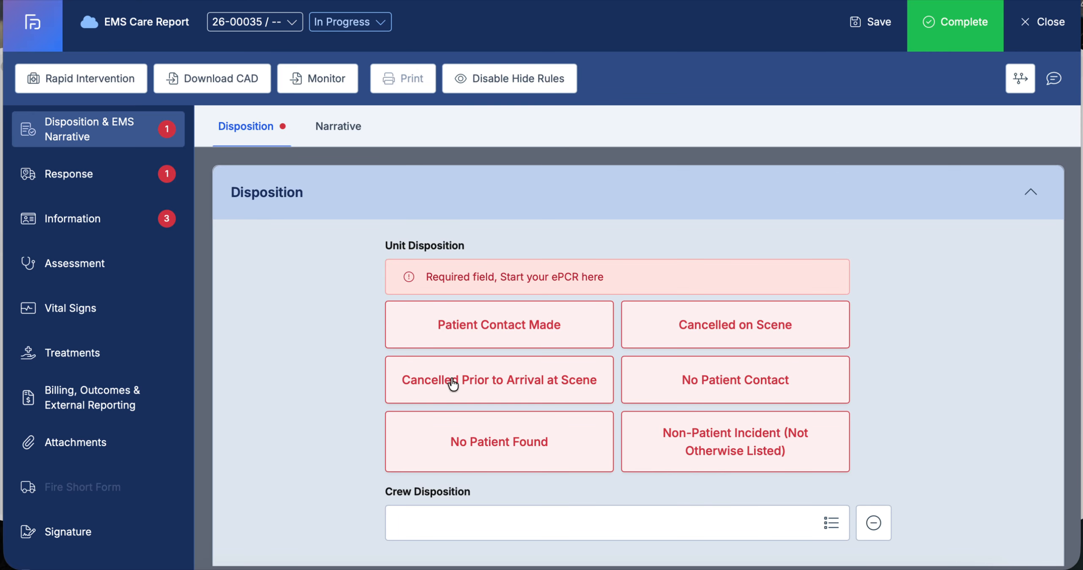
scroll(406, 377, down, 1)
scroll(406, 377, up, 1)
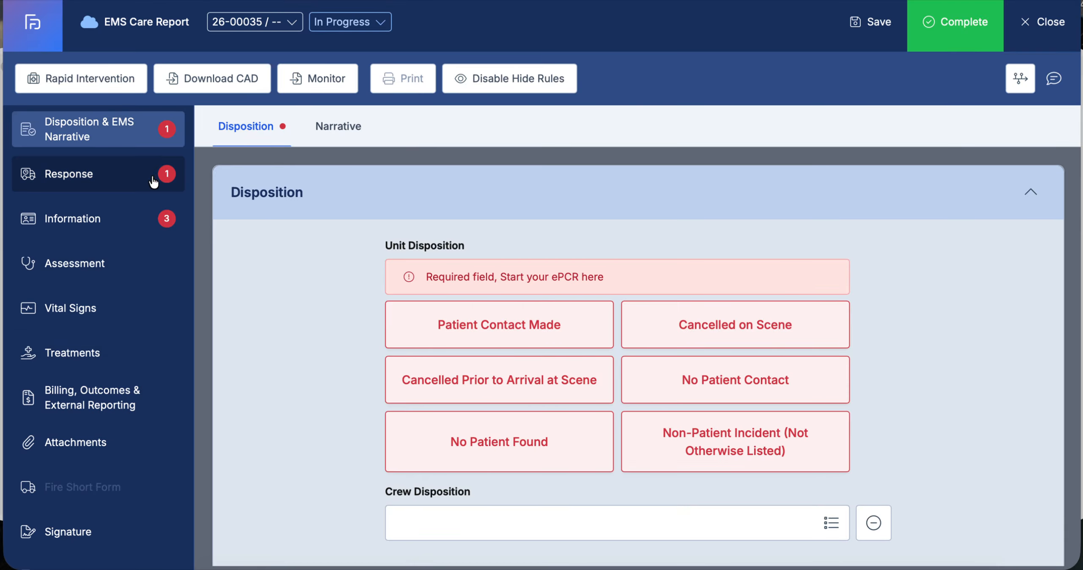
Browse the Response and Disposition & EMS Narrative sections of the report to review their fields
click(86, 176)
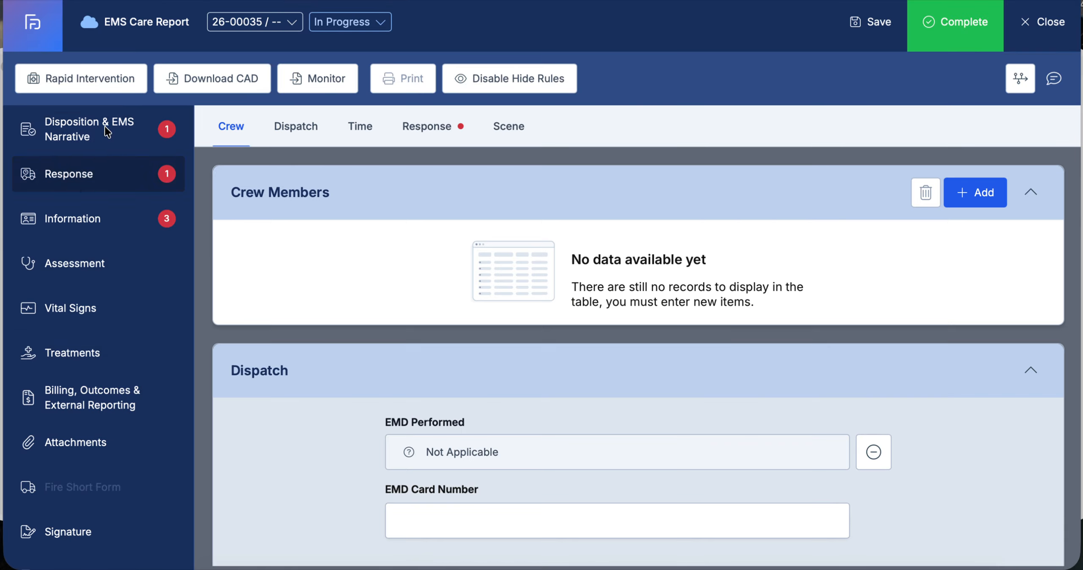
click(106, 130)
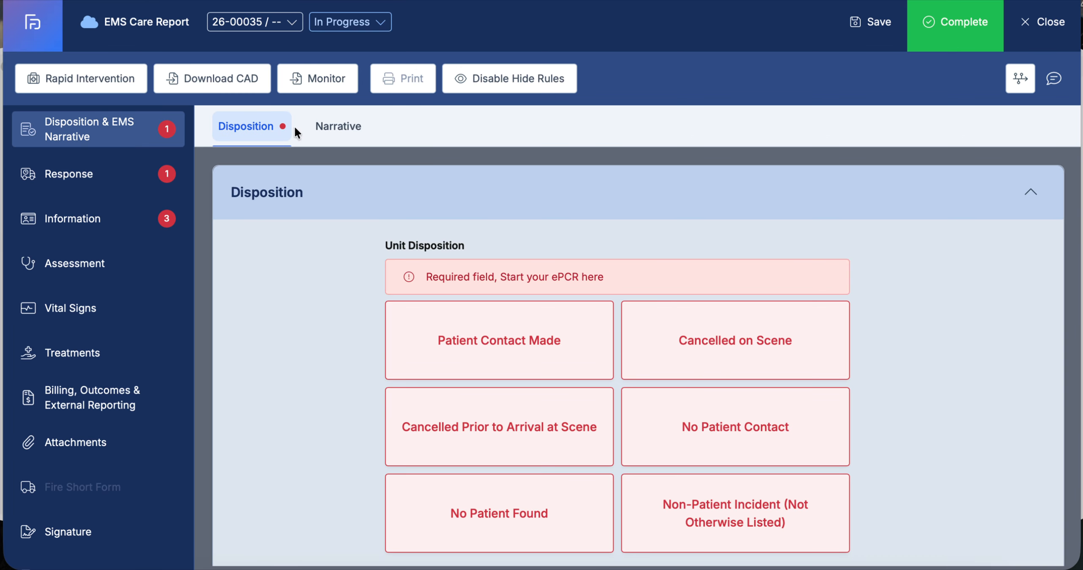
click(341, 129)
click(257, 129)
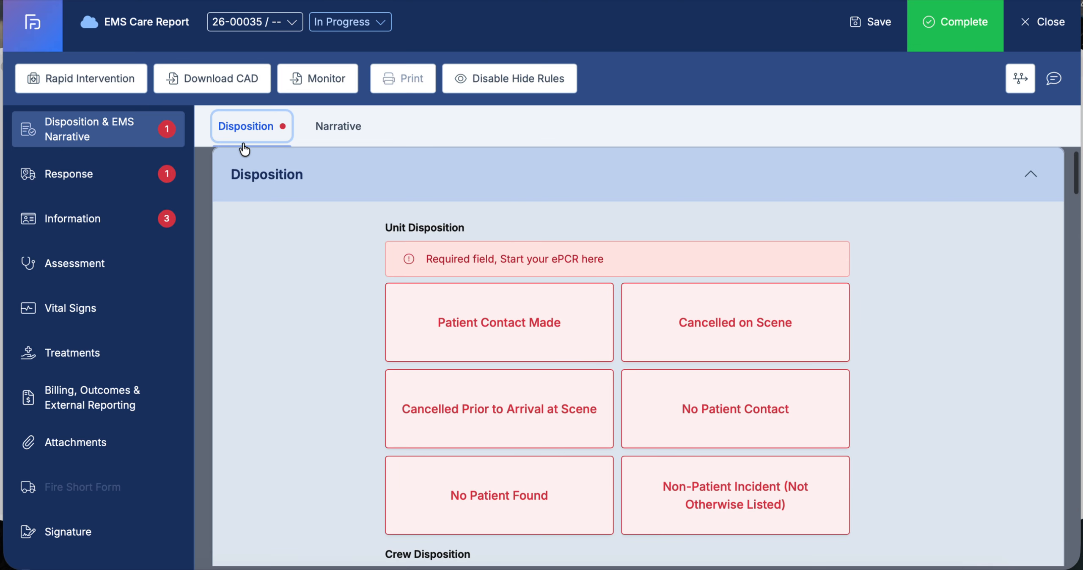
scroll(334, 304, down, 10)
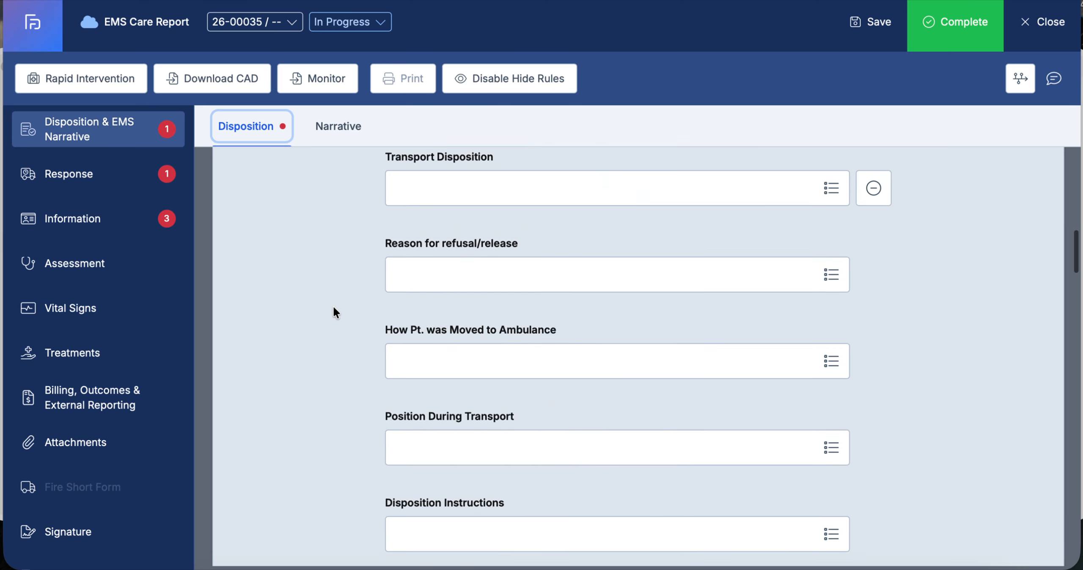
scroll(333, 305, up, 12)
click(125, 127)
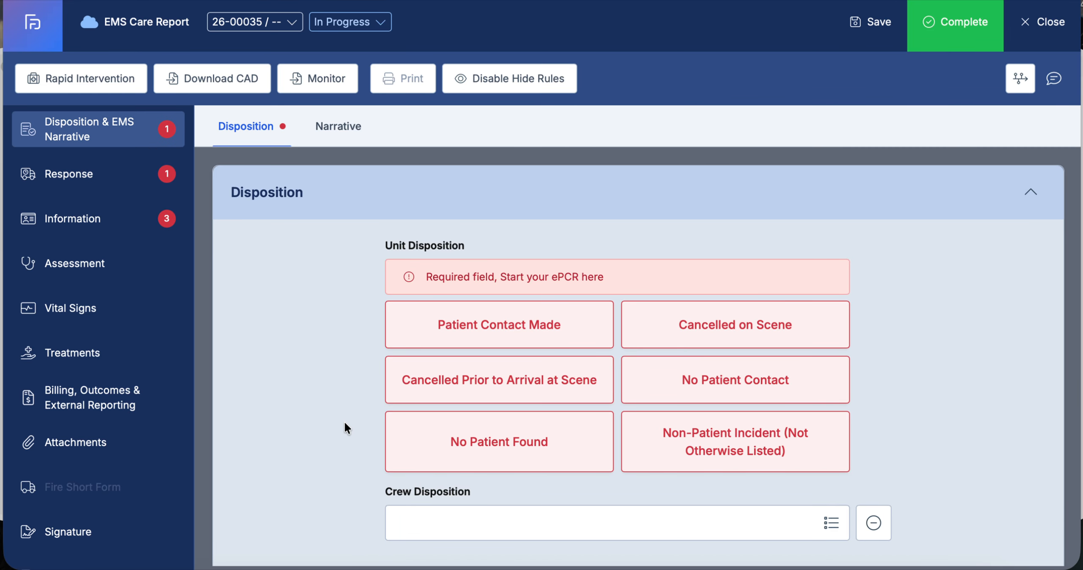
scroll(344, 423, down, 2)
scroll(345, 424, up, 2)
Set the Unit Disposition to Patient Contact Made
click(482, 326)
click(477, 345)
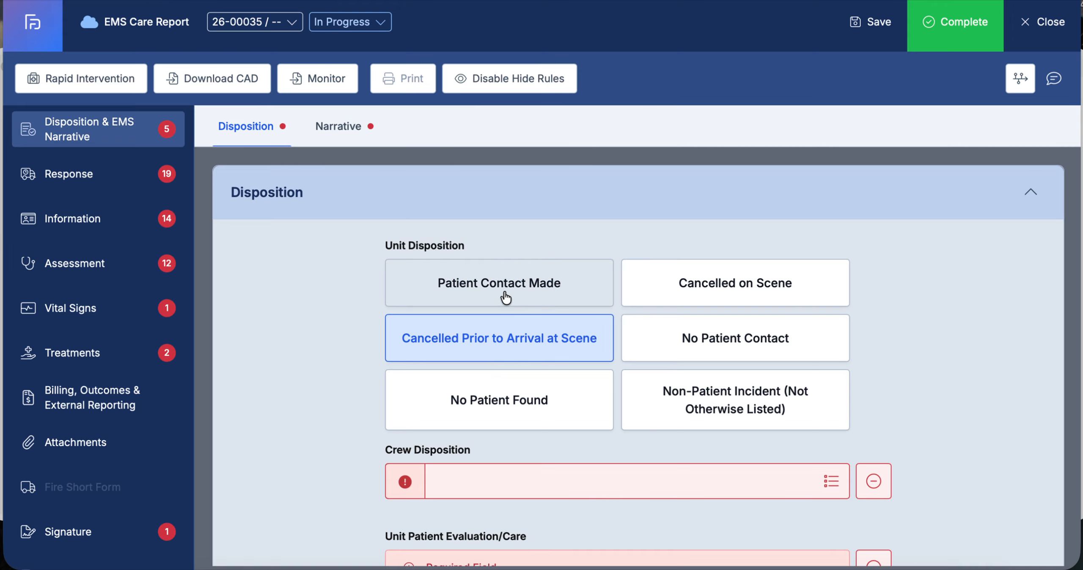
click(445, 299)
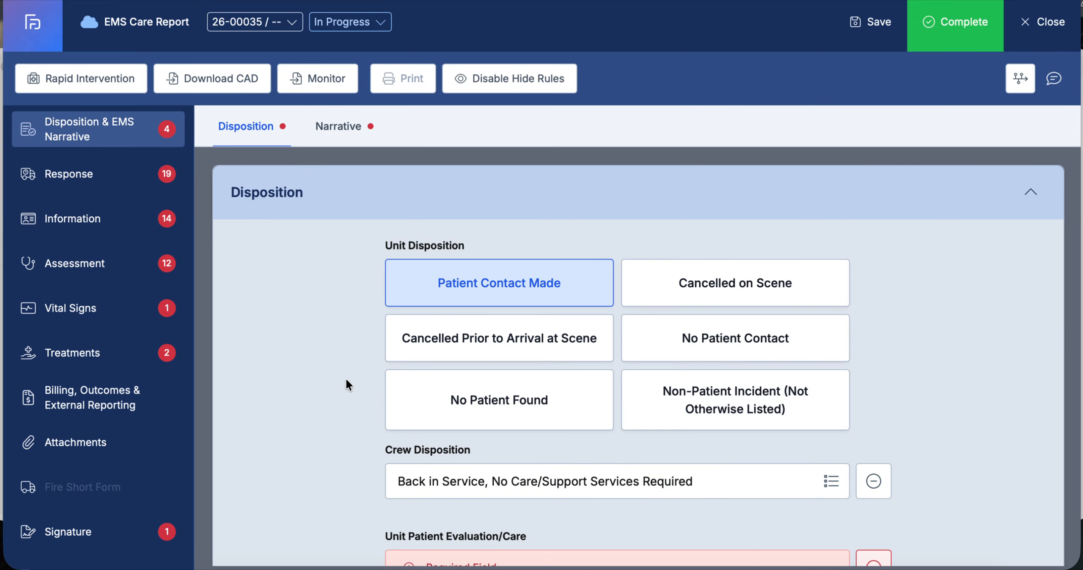
Set the Transport Disposition to Transport by Another EMS Unit
scroll(353, 394, down, 3)
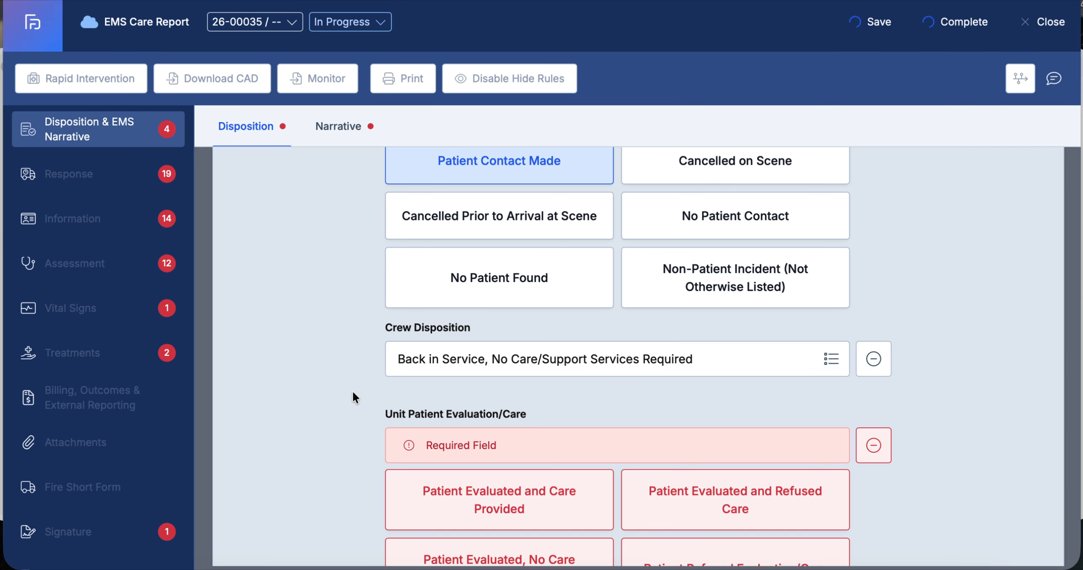
scroll(353, 393, down, 1)
scroll(353, 393, down, 7)
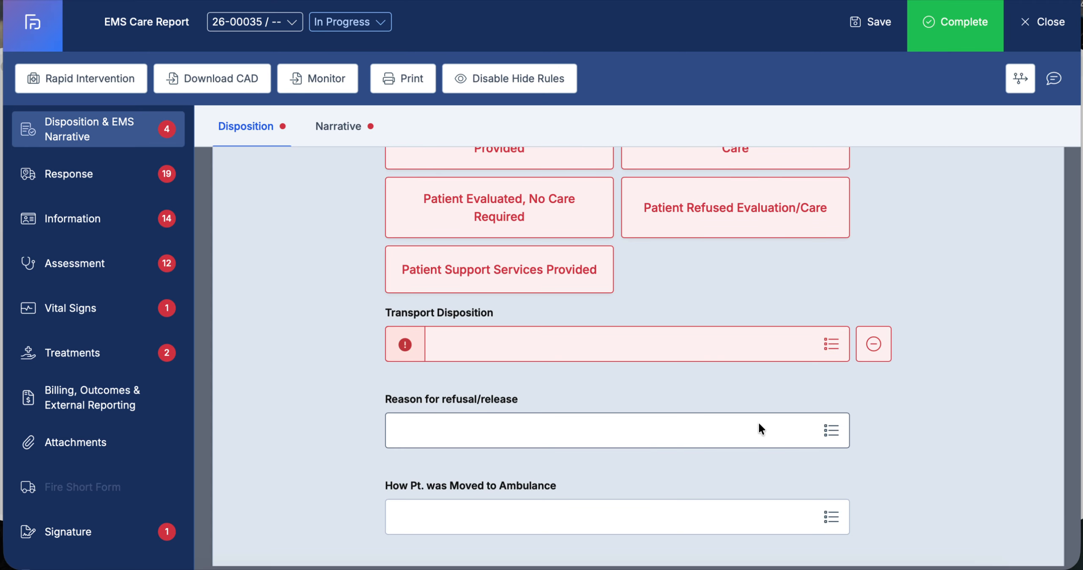
click(831, 344)
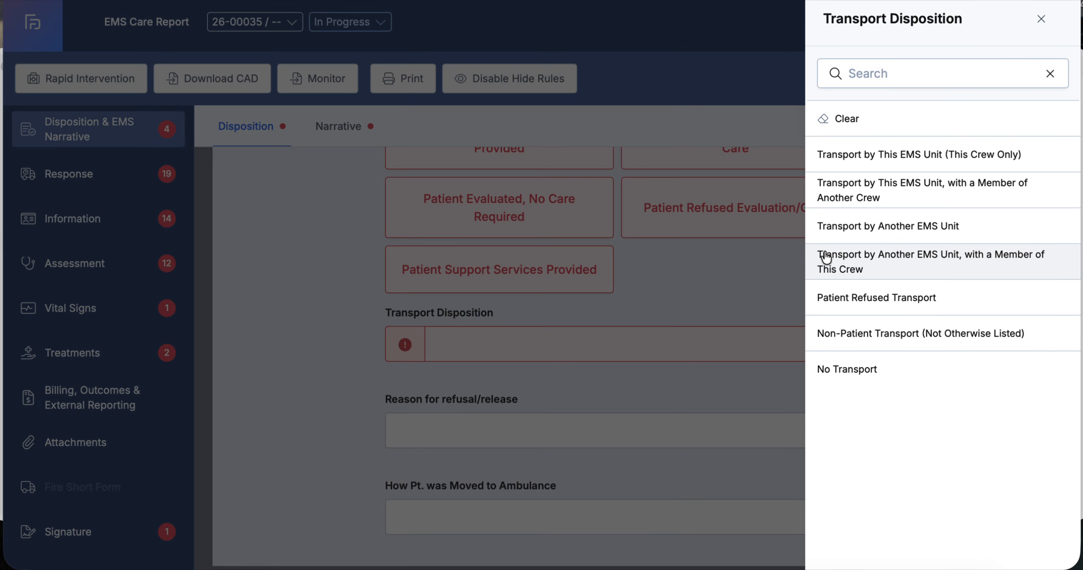
click(863, 225)
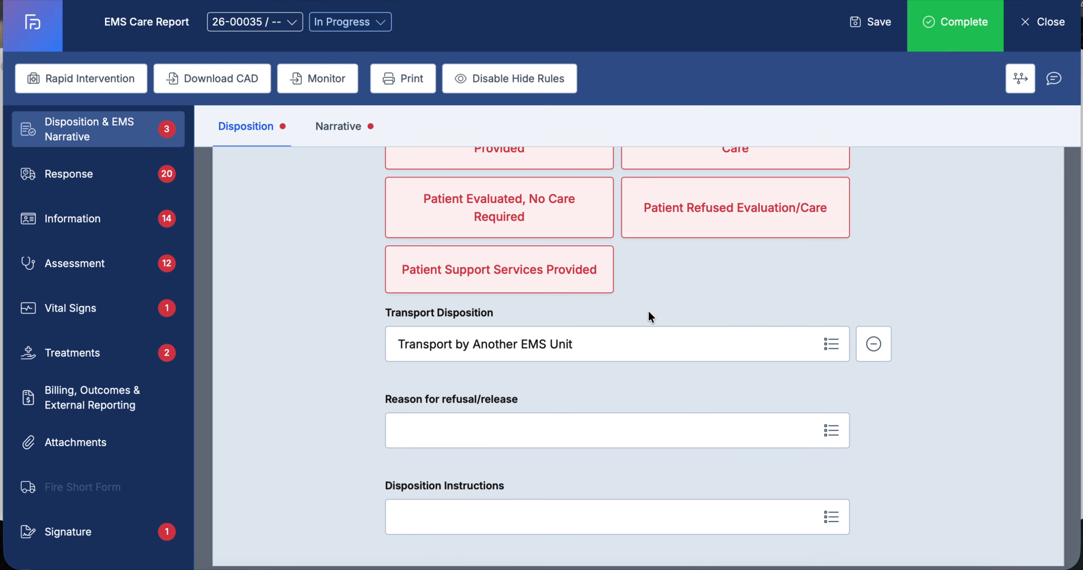
Scroll through the remaining disposition fields down to the Narrative box and place the cursor in it
scroll(649, 312, down, 12)
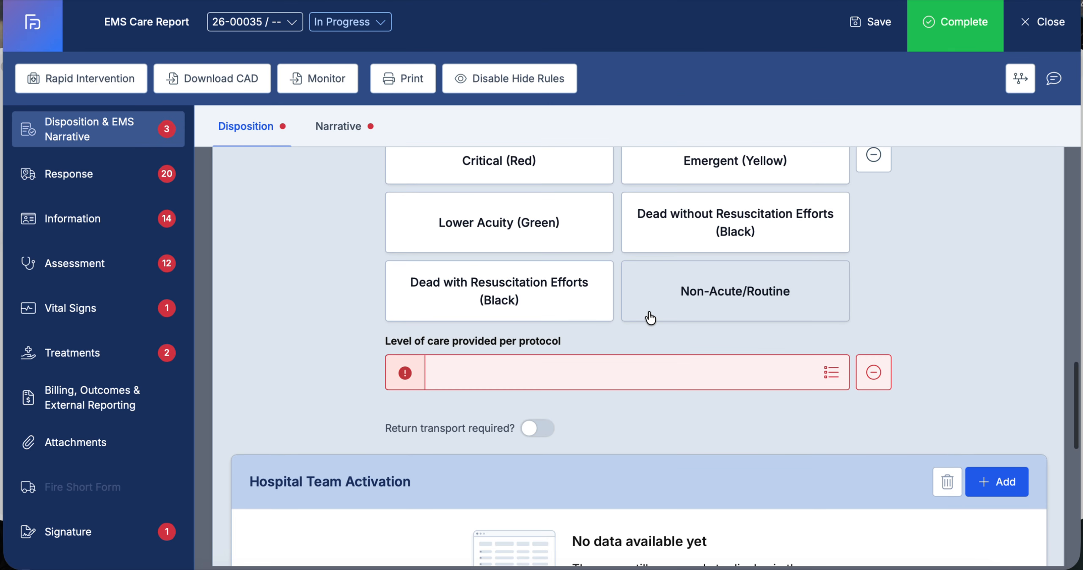
scroll(650, 317, down, 6)
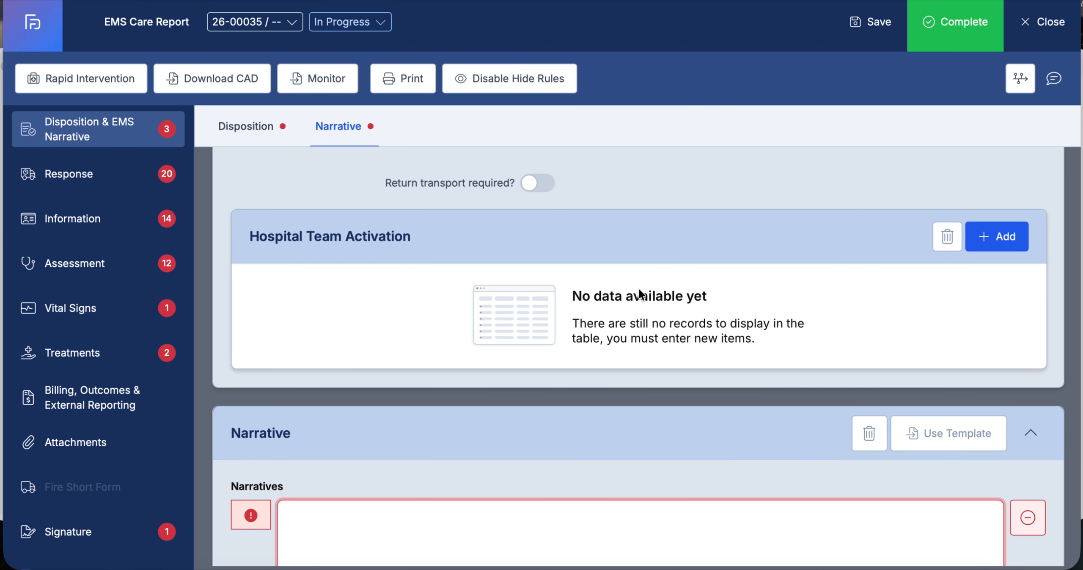
scroll(629, 297, down, 4)
click(448, 437)
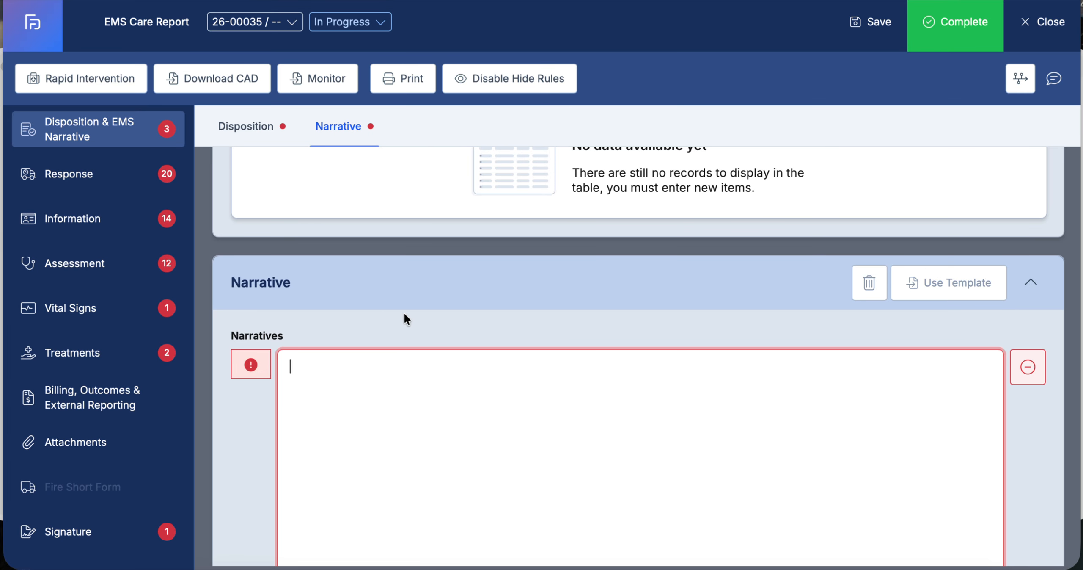
On the Response page, add a crew member by searching the crew list by surname and save the entry
click(125, 182)
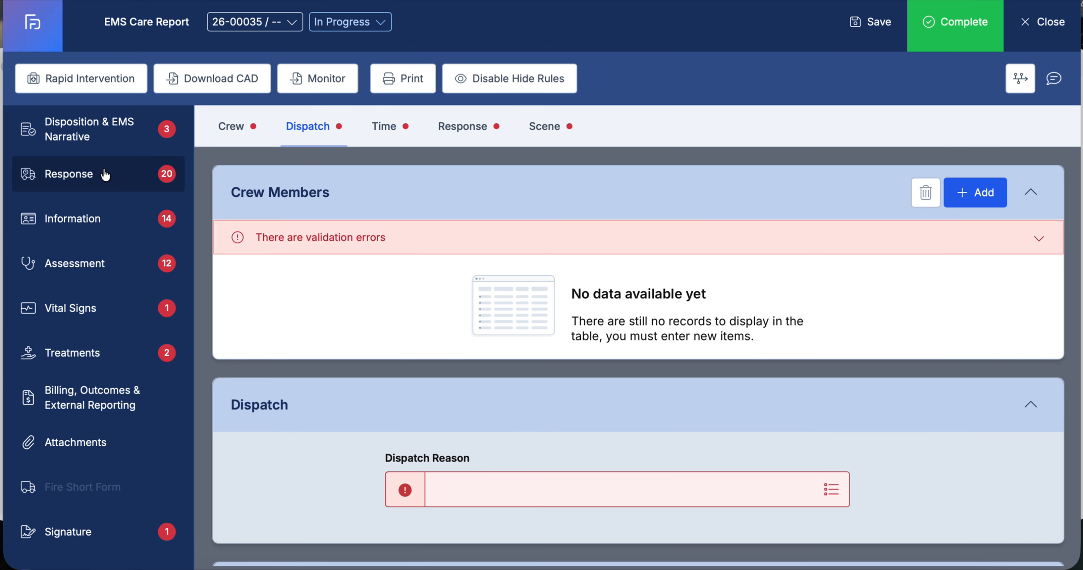
click(969, 207)
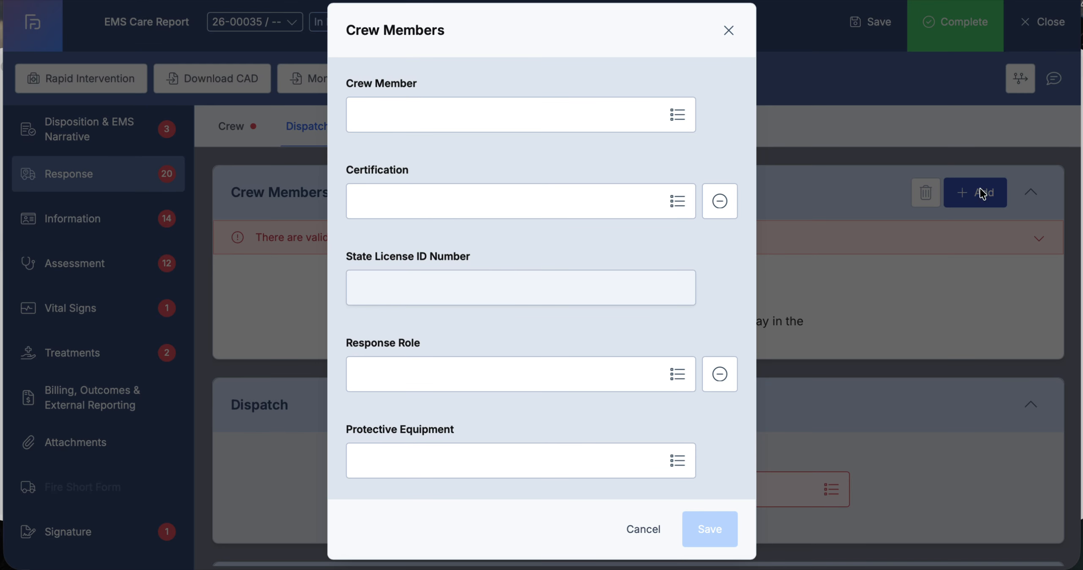
click(679, 116)
click(859, 71)
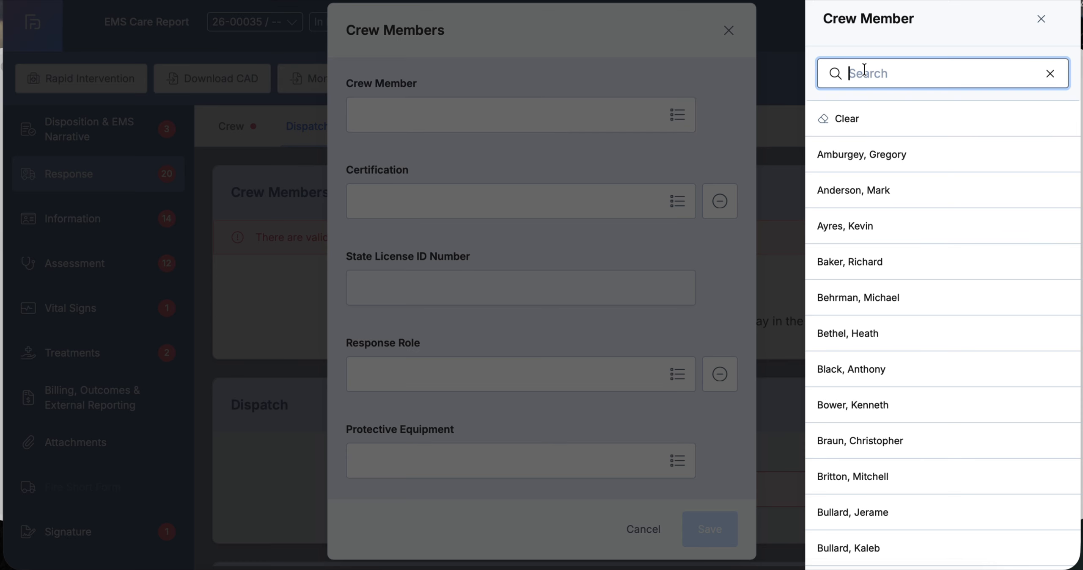
text(staggs)
click(867, 154)
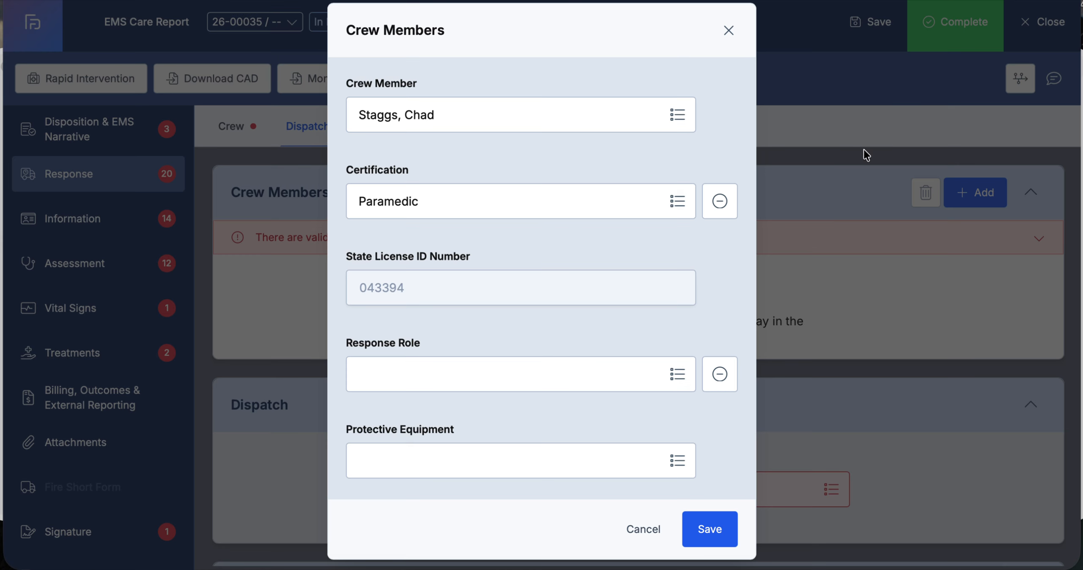
click(708, 527)
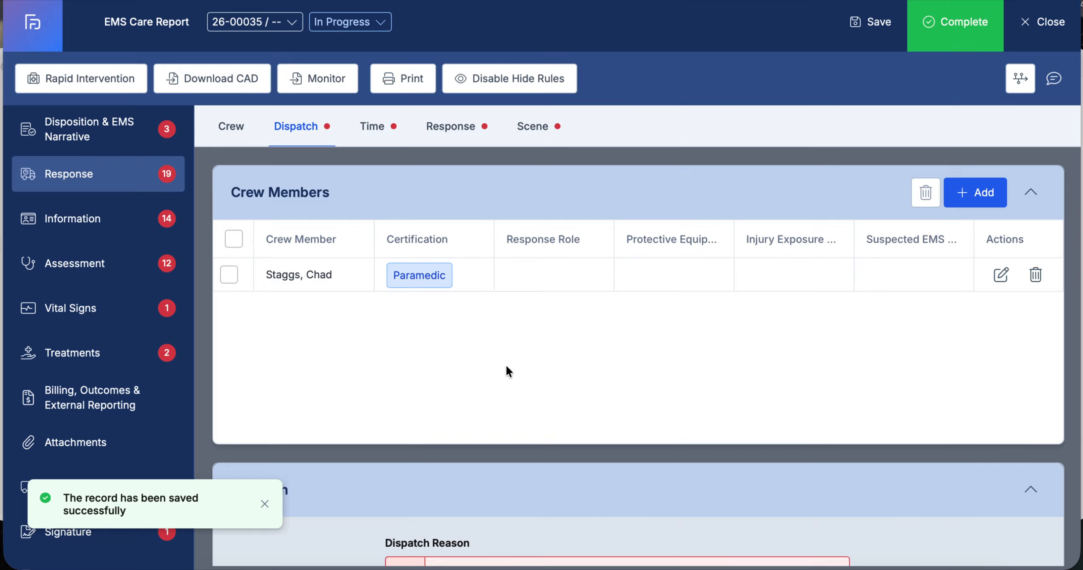
Scroll through the Dispatch, Time and Response sections of the Response page to review the required fields
scroll(506, 370, down, 8)
scroll(507, 370, up, 2)
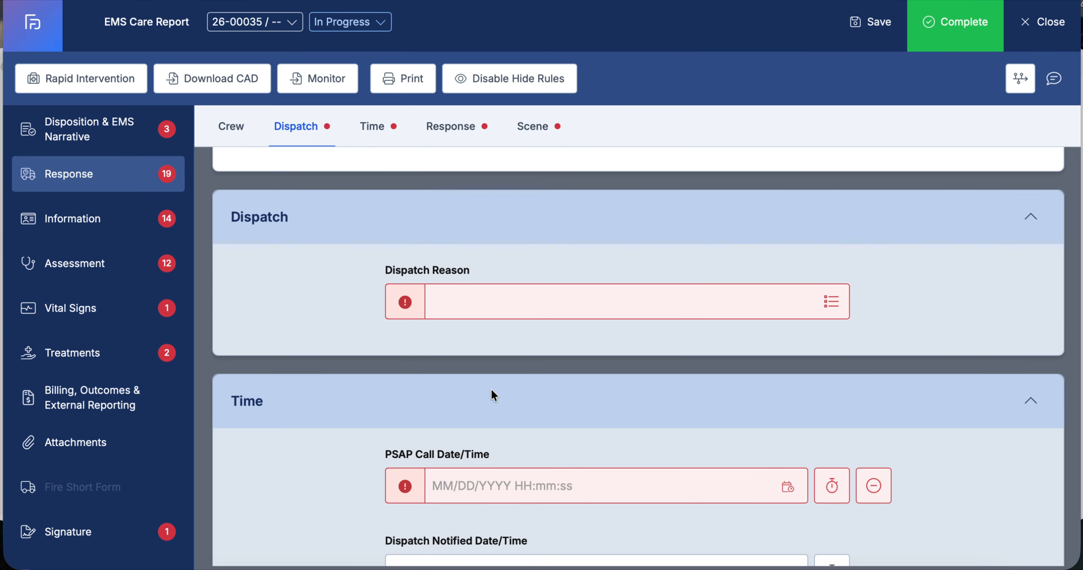
scroll(492, 394, down, 4)
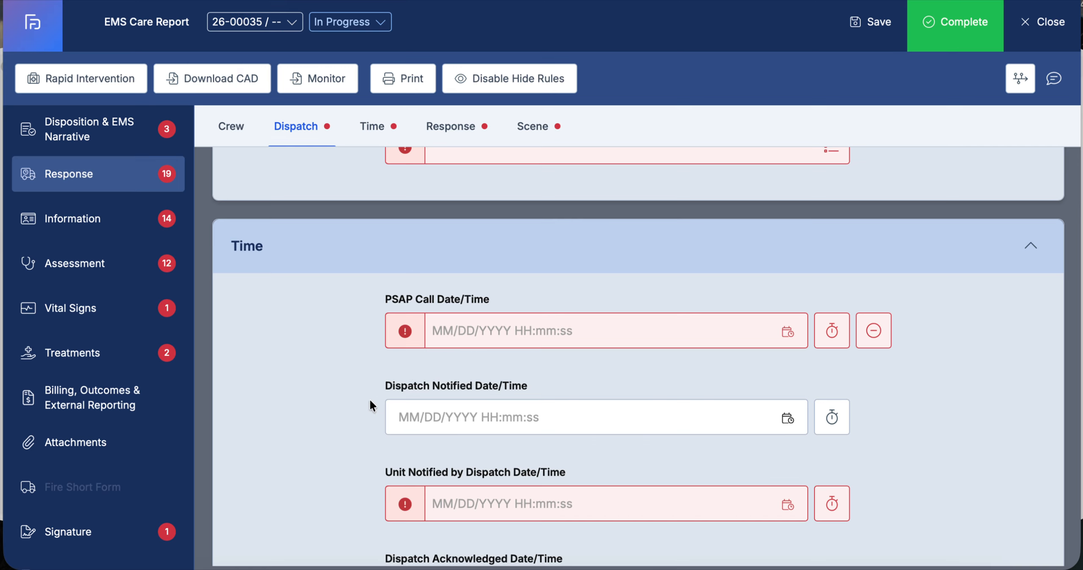
scroll(339, 394, down, 4)
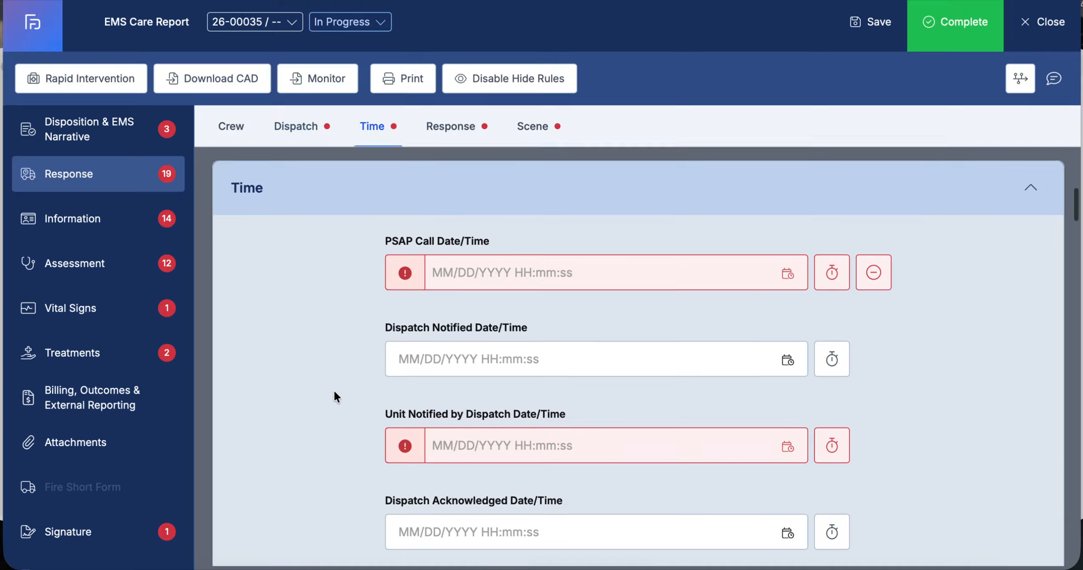
scroll(334, 392, down, 20)
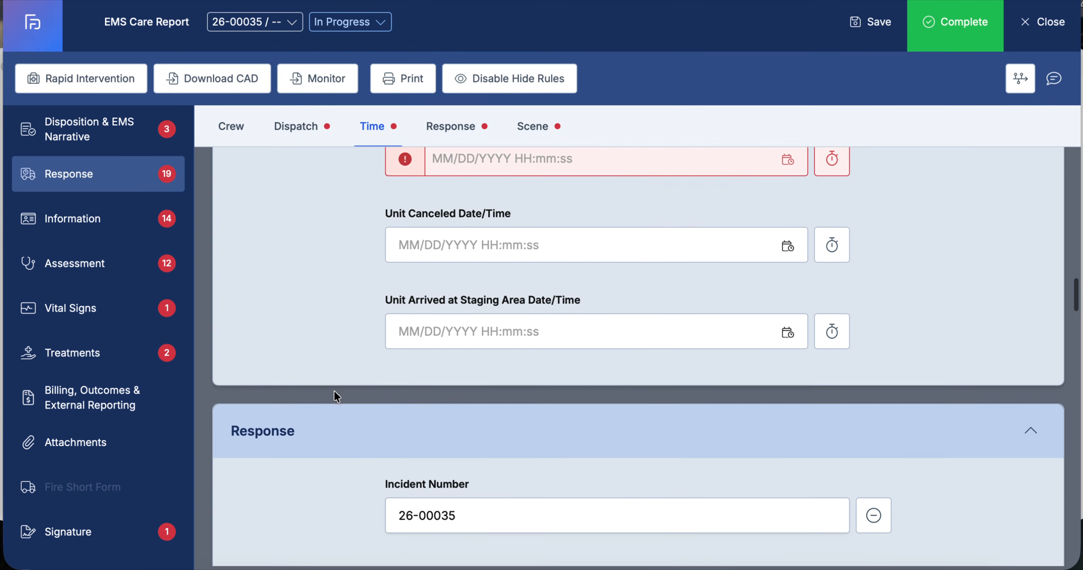
scroll(334, 393, up, 3)
scroll(334, 394, down, 13)
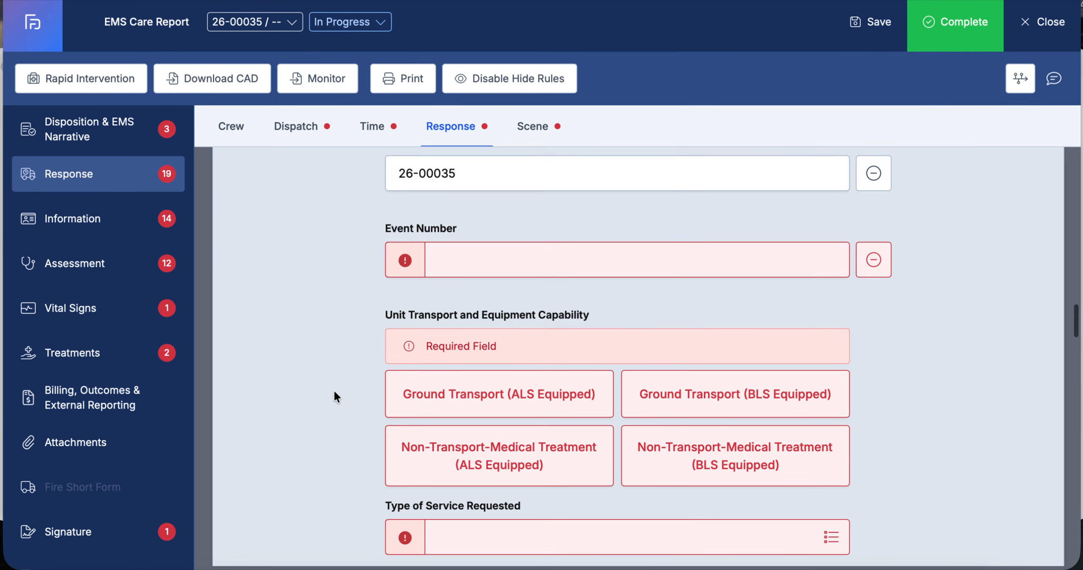
scroll(475, 227, up, 3)
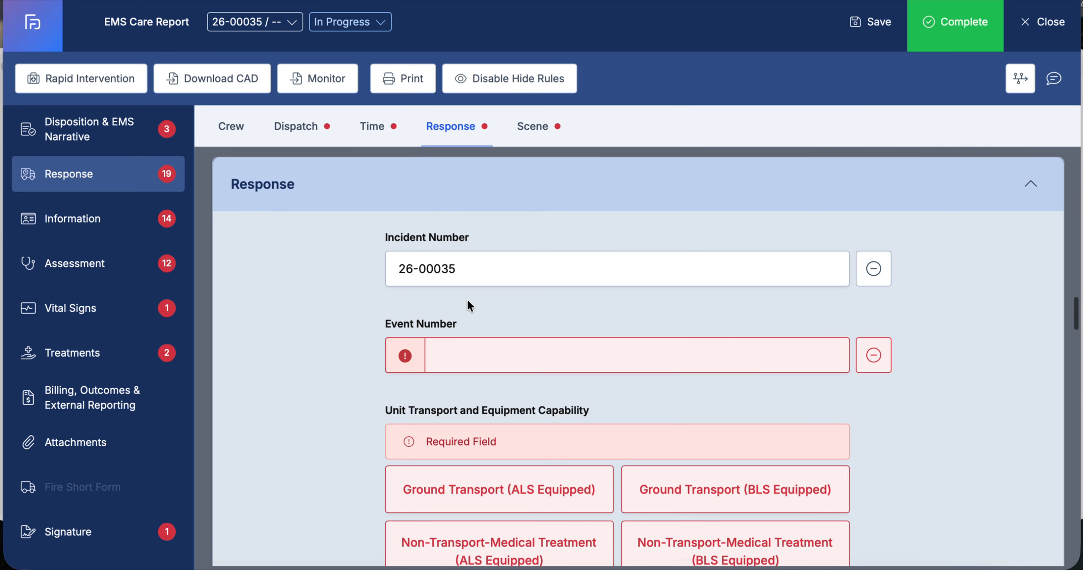
click(450, 353)
click(460, 274)
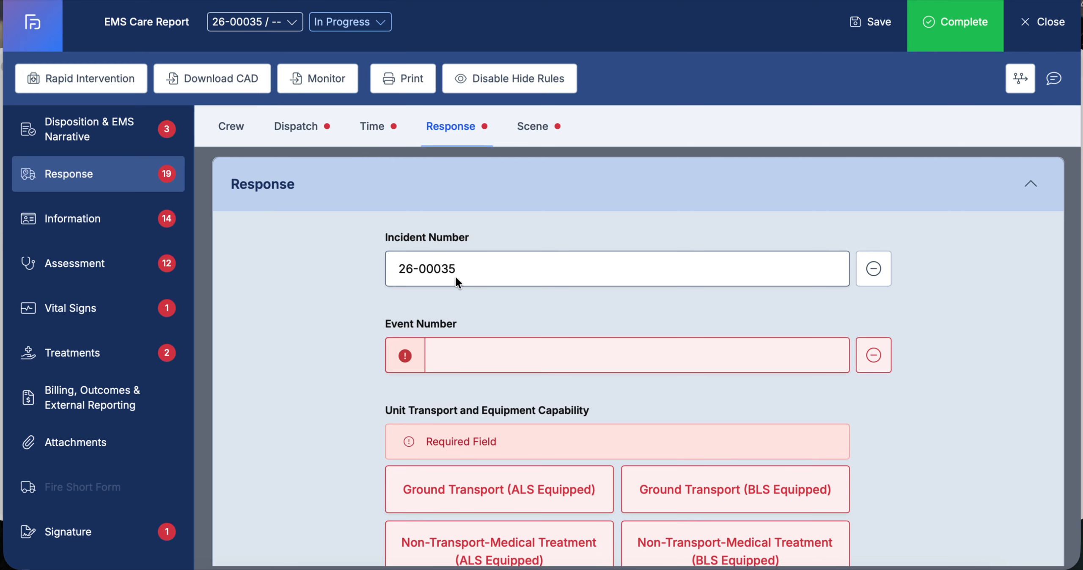
click(452, 356)
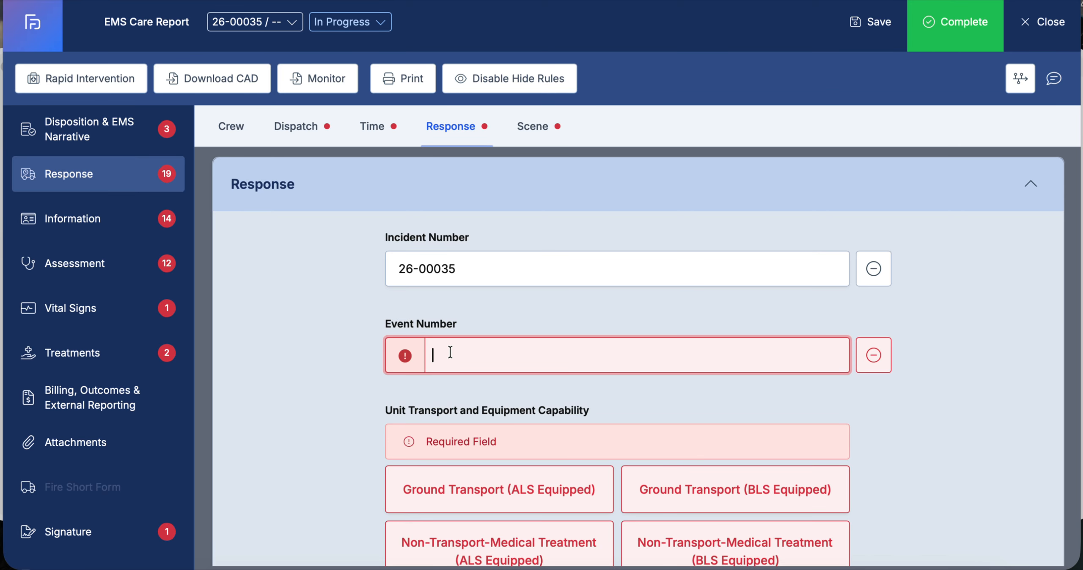
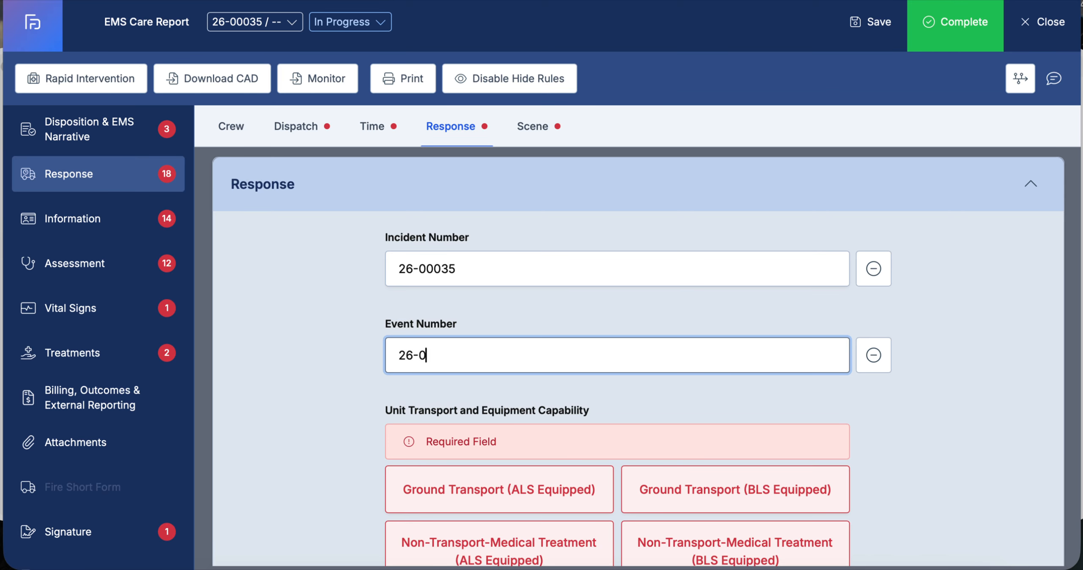
click(335, 320)
Scroll down through the remaining Response section fields
scroll(335, 323, down, 3)
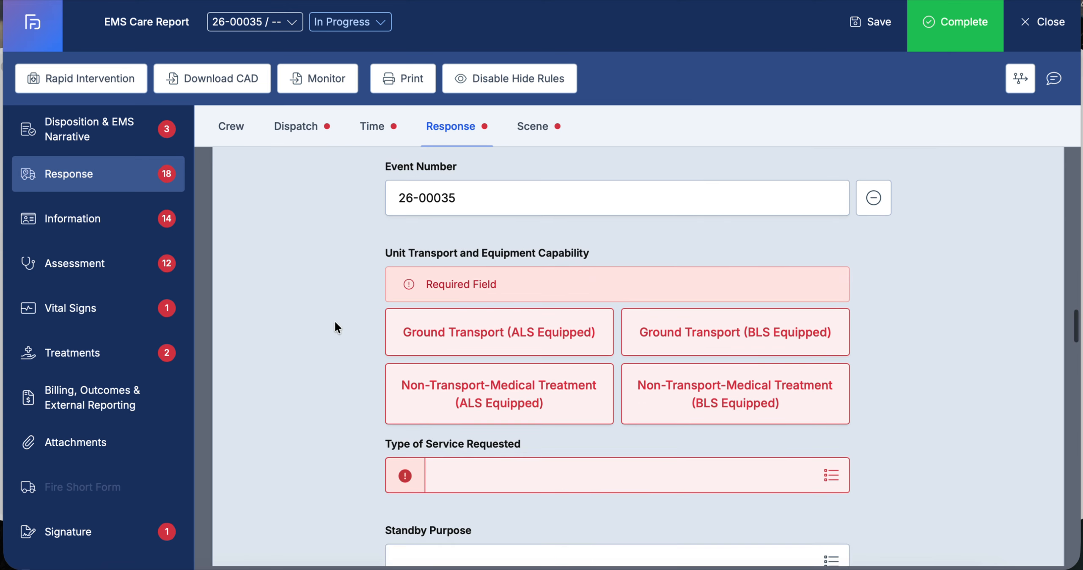
scroll(335, 320, up, 2)
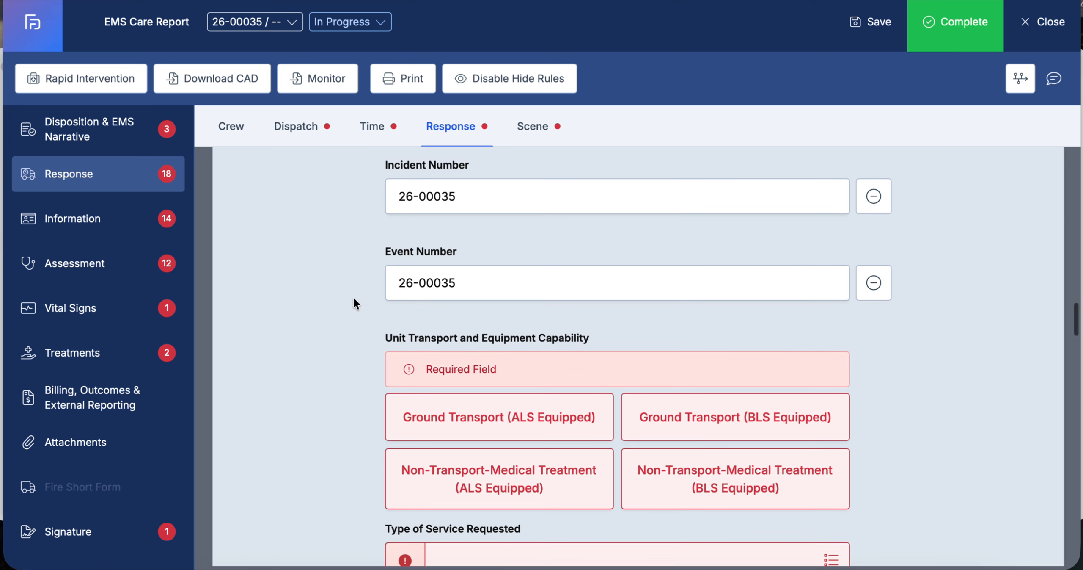
scroll(330, 520, down, 4)
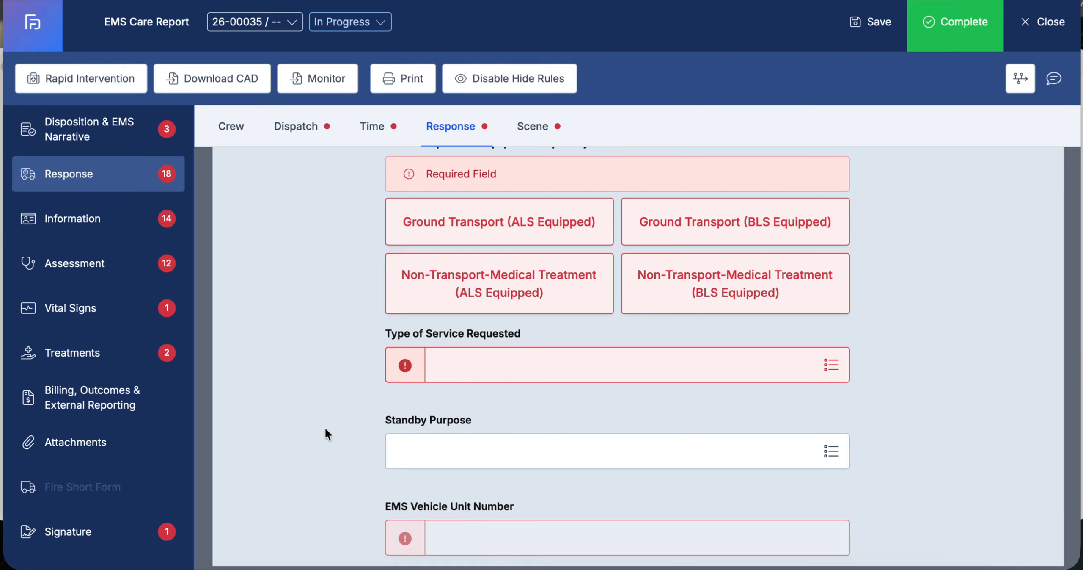
scroll(335, 353, down, 5)
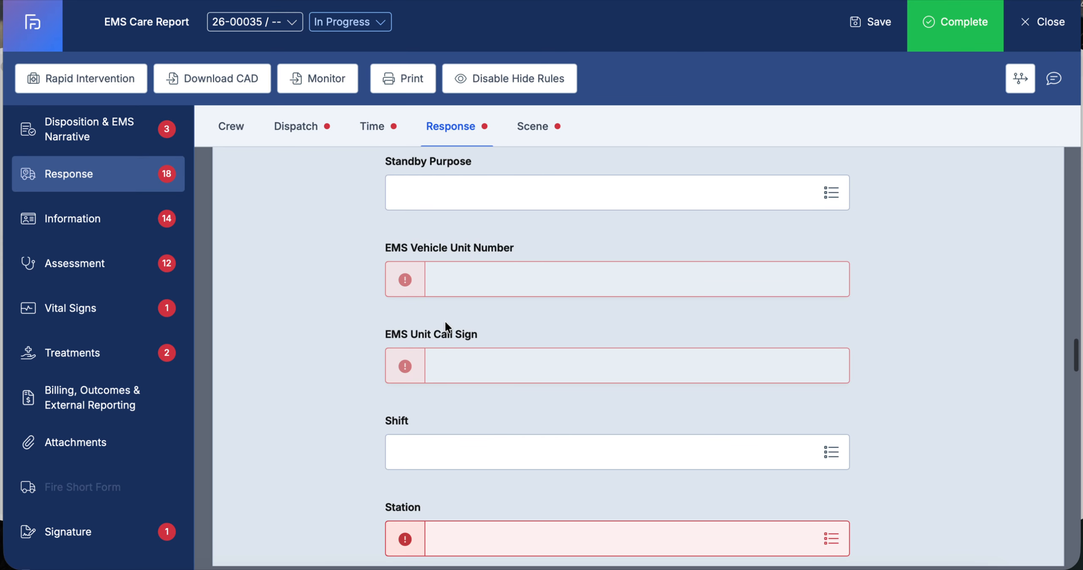
scroll(445, 320, down, 5)
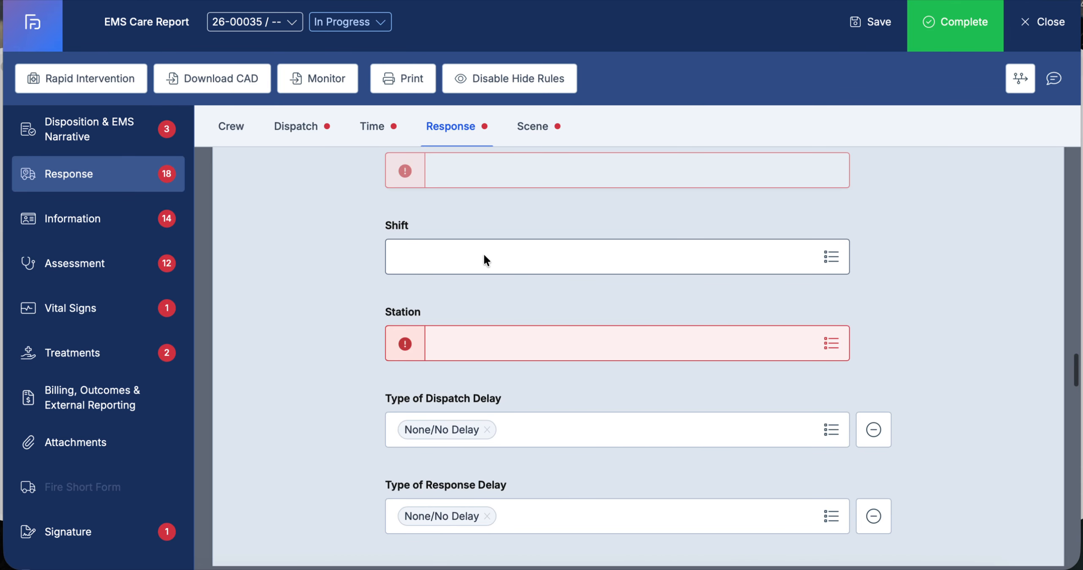
Open the Shift list without choosing, then scroll through the delay and response mode fields of the Response section
click(659, 266)
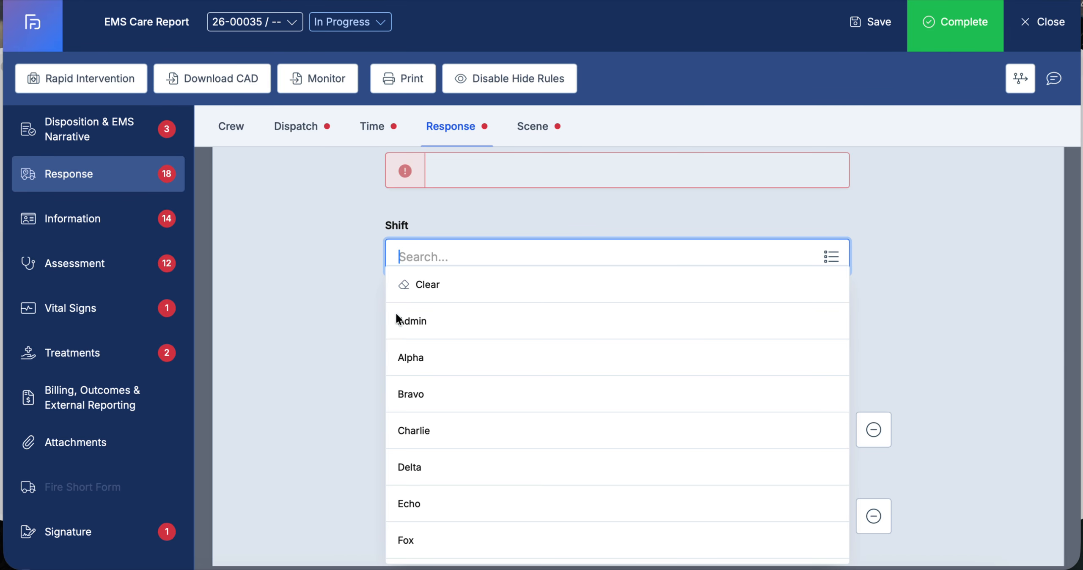
click(315, 402)
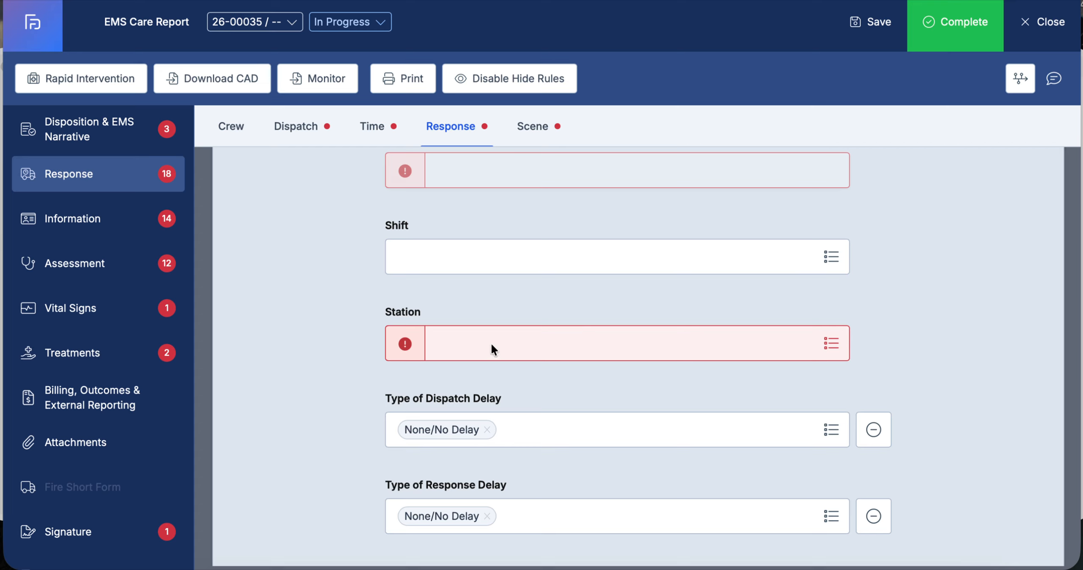
scroll(344, 431, down, 10)
scroll(344, 433, up, 4)
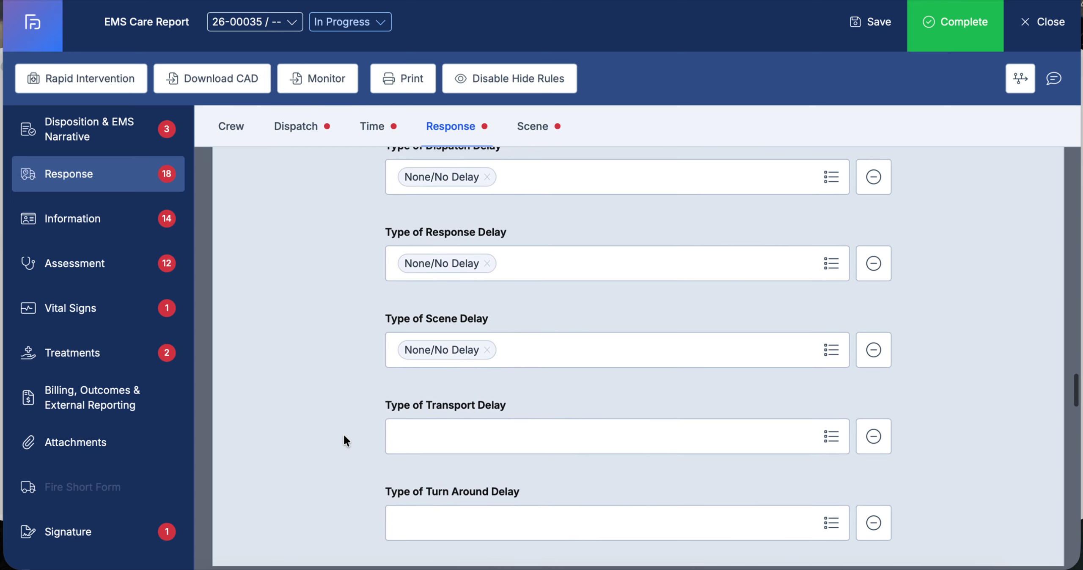
scroll(344, 433, down, 10)
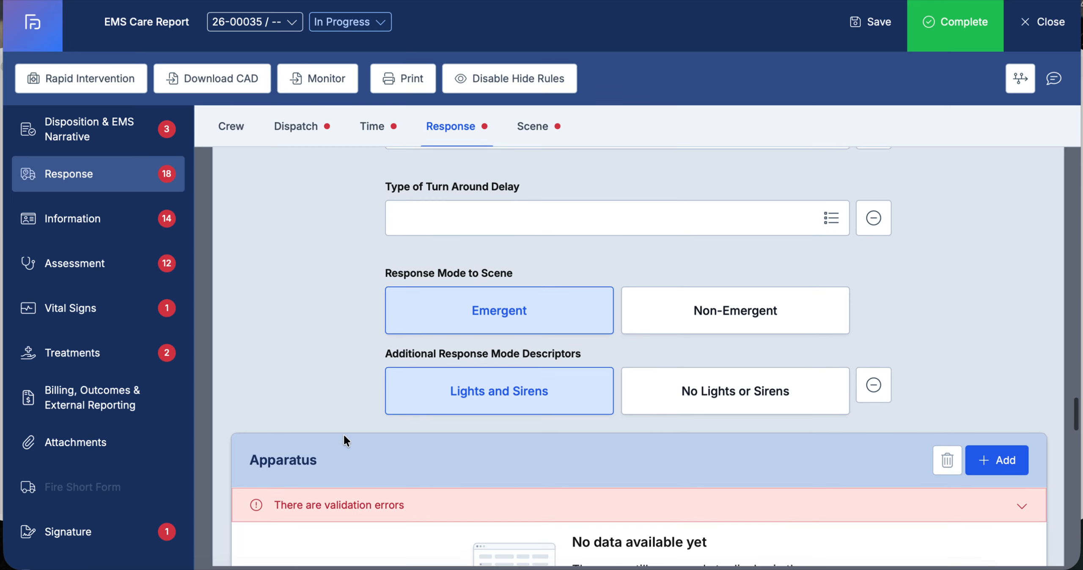
scroll(344, 434, down, 4)
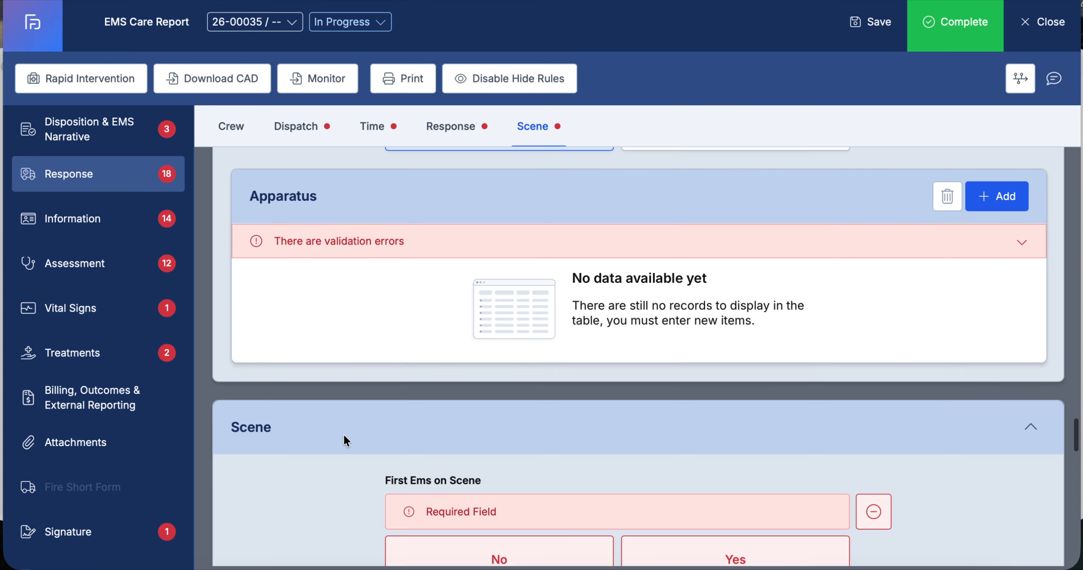
click(997, 196)
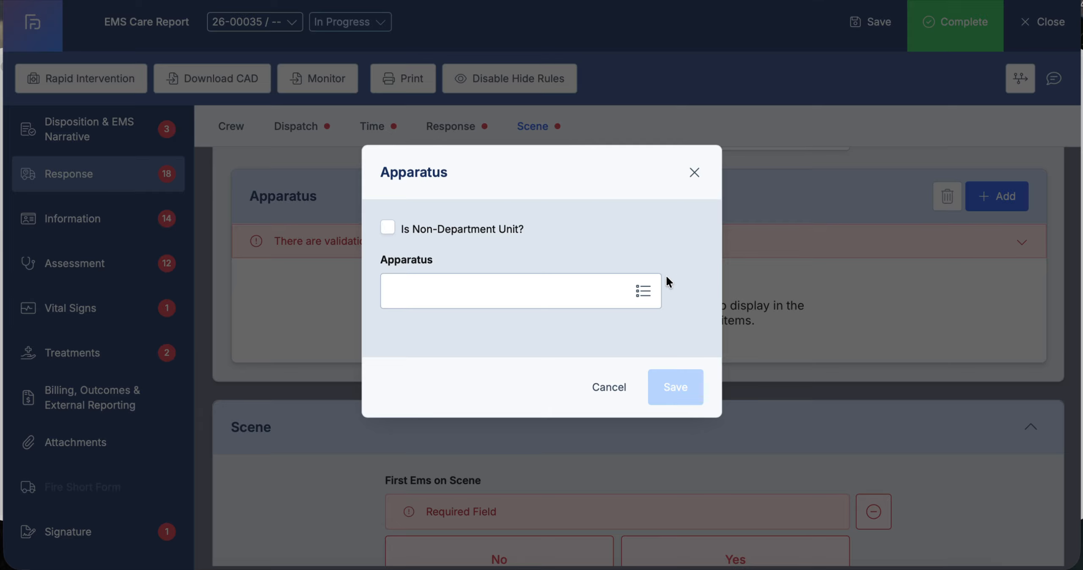
click(644, 292)
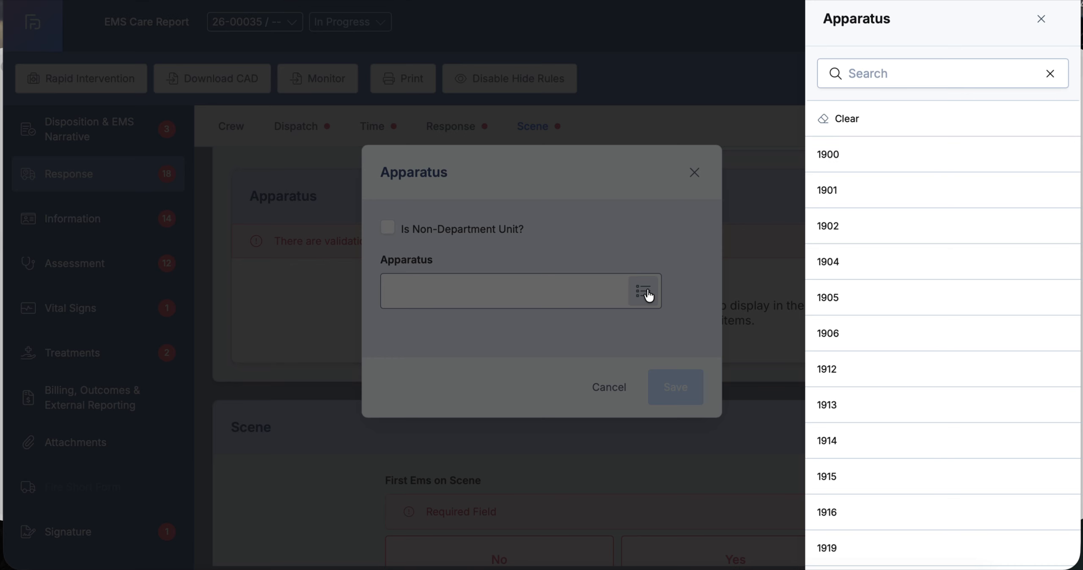
click(868, 349)
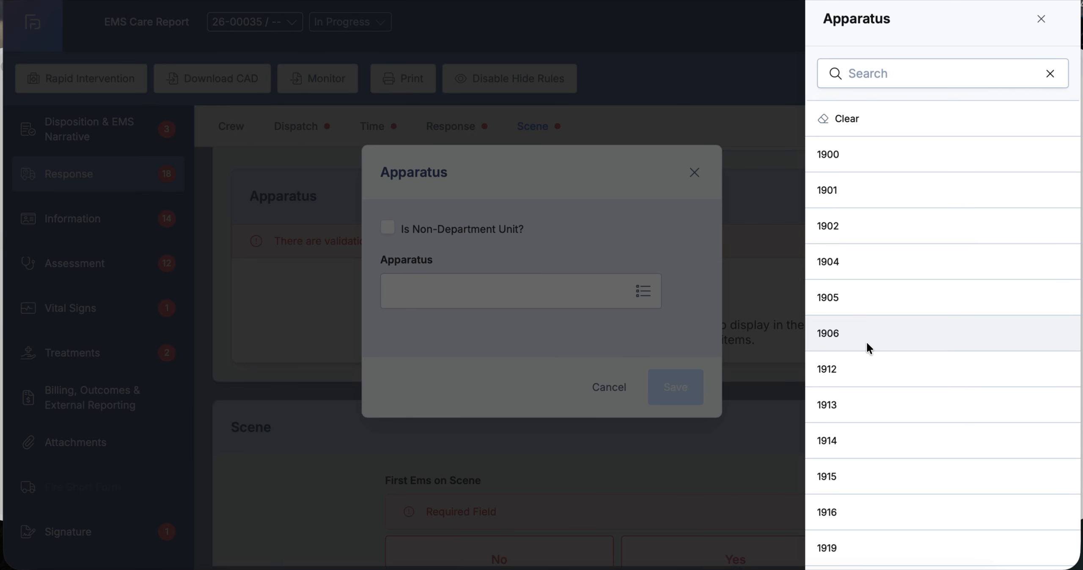
click(1042, 19)
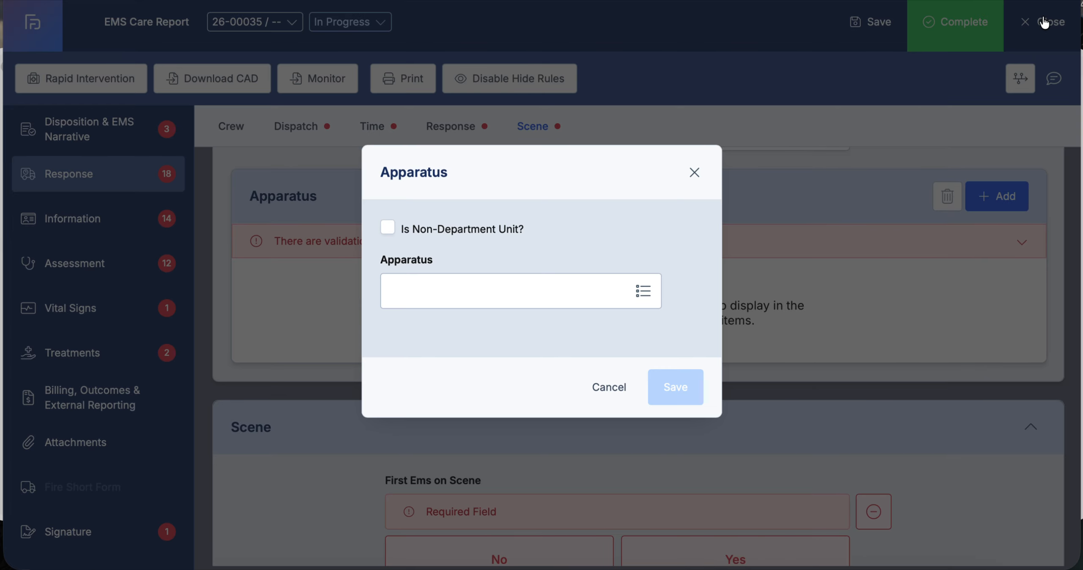
click(694, 174)
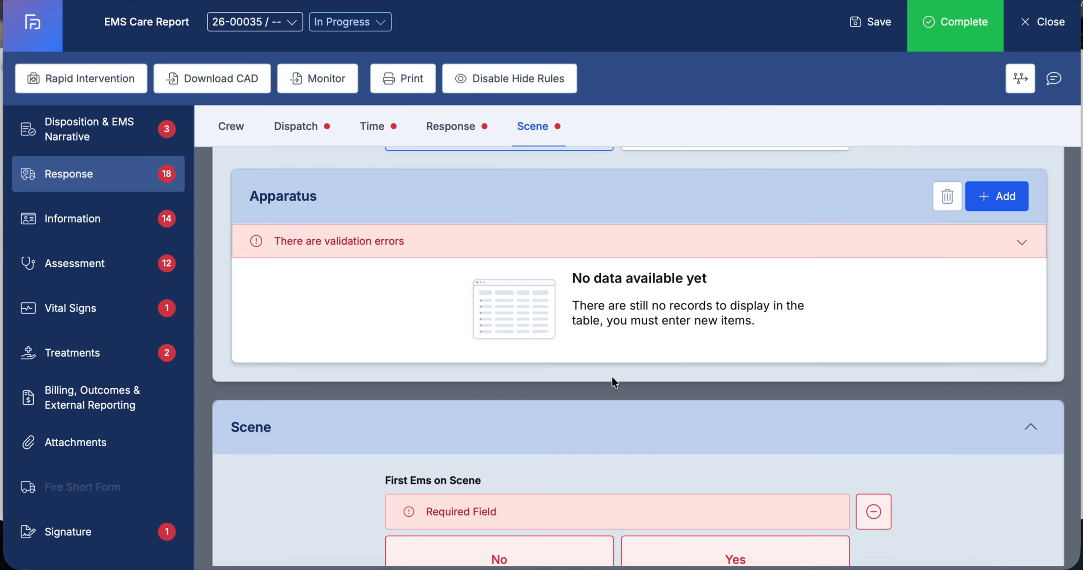
Scroll through the Scene section fields to review the scene and address entries
scroll(613, 381, down, 5)
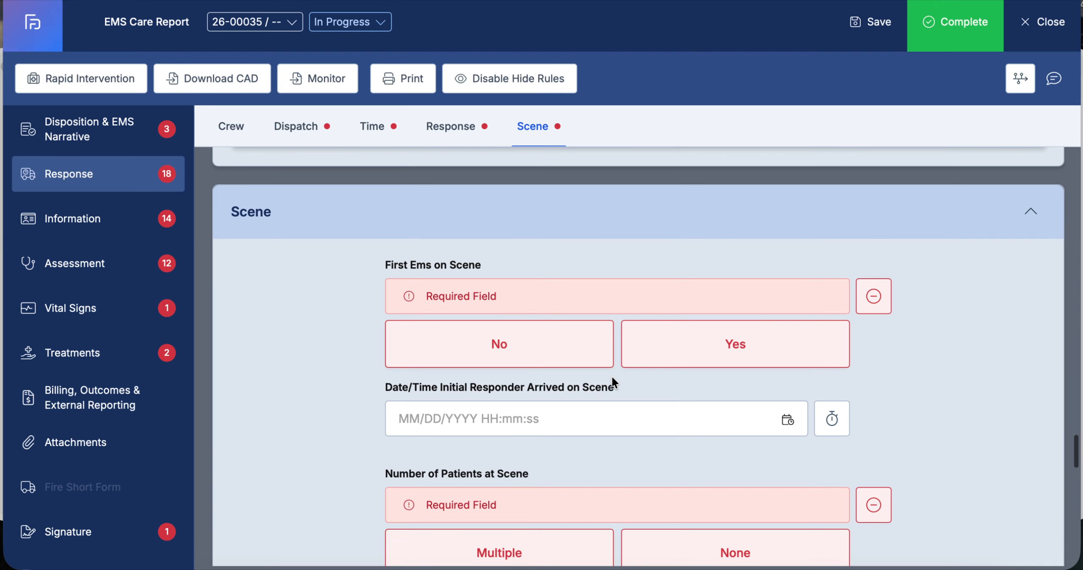
scroll(617, 406, down, 6)
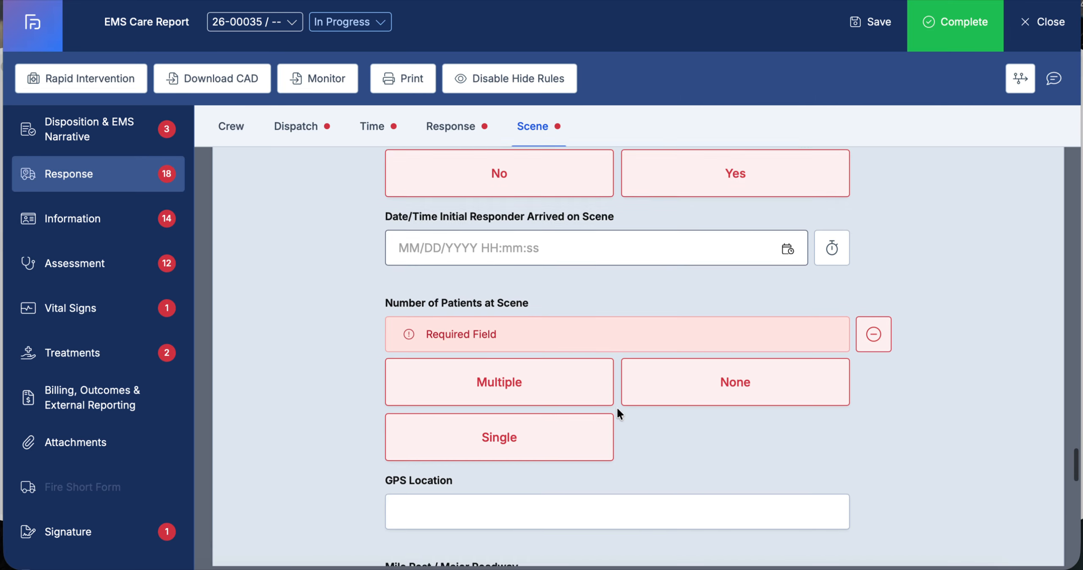
scroll(618, 413, down, 8)
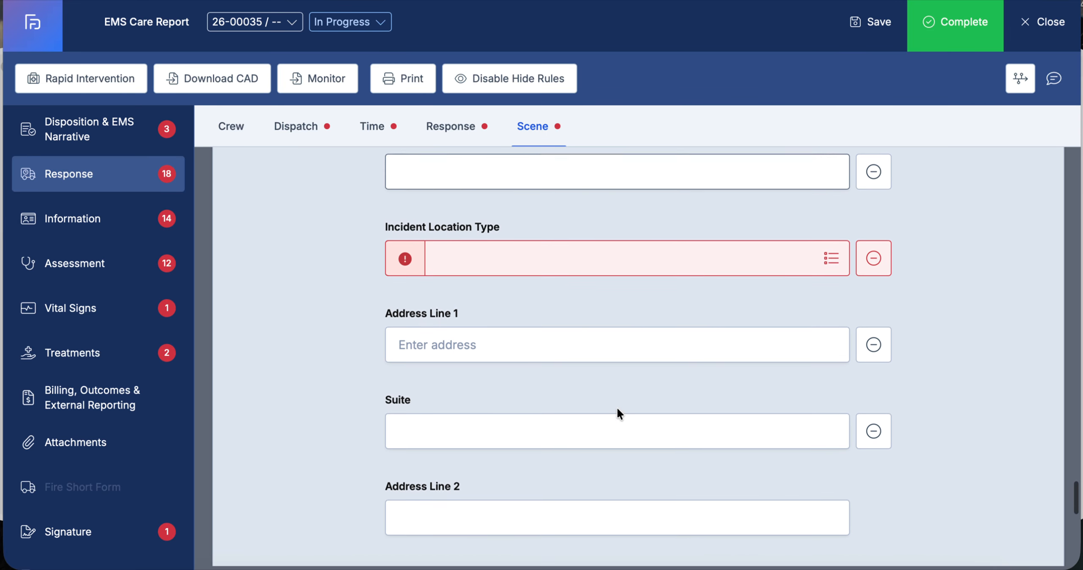
scroll(572, 290, up, 2)
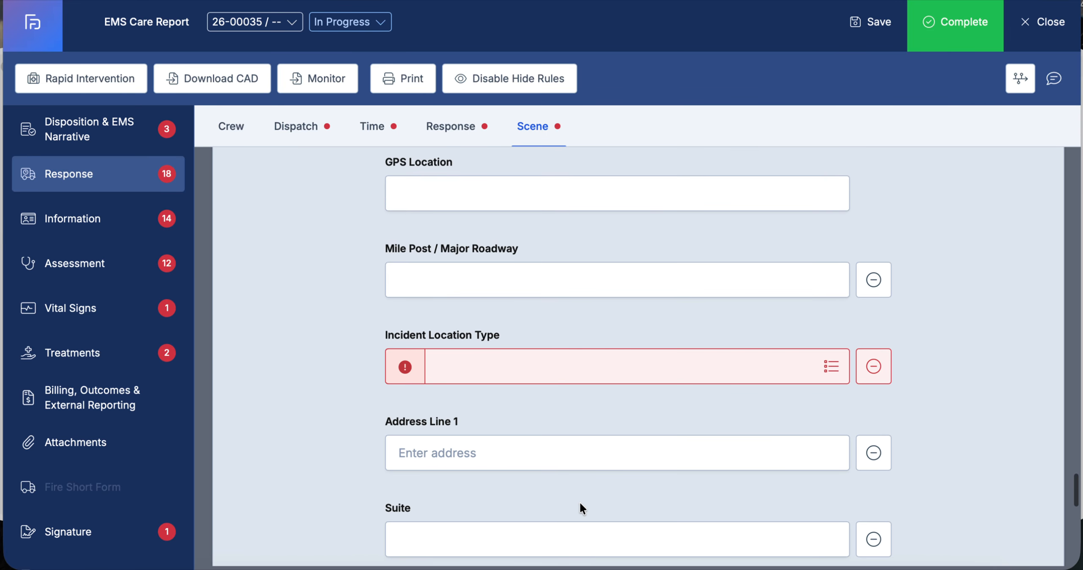
scroll(580, 506, down, 3)
scroll(580, 501, down, 2)
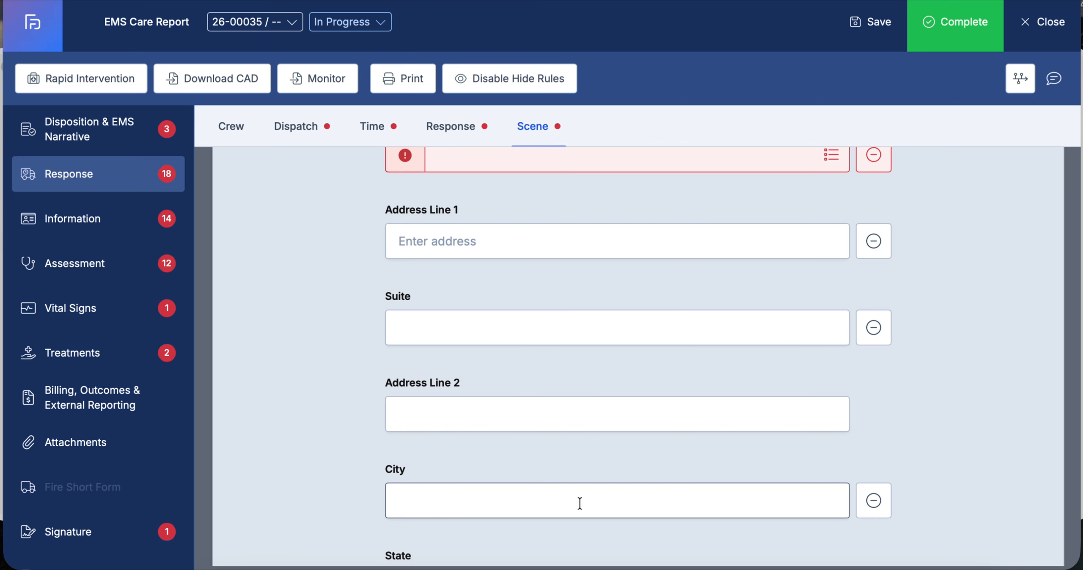
scroll(579, 502, down, 12)
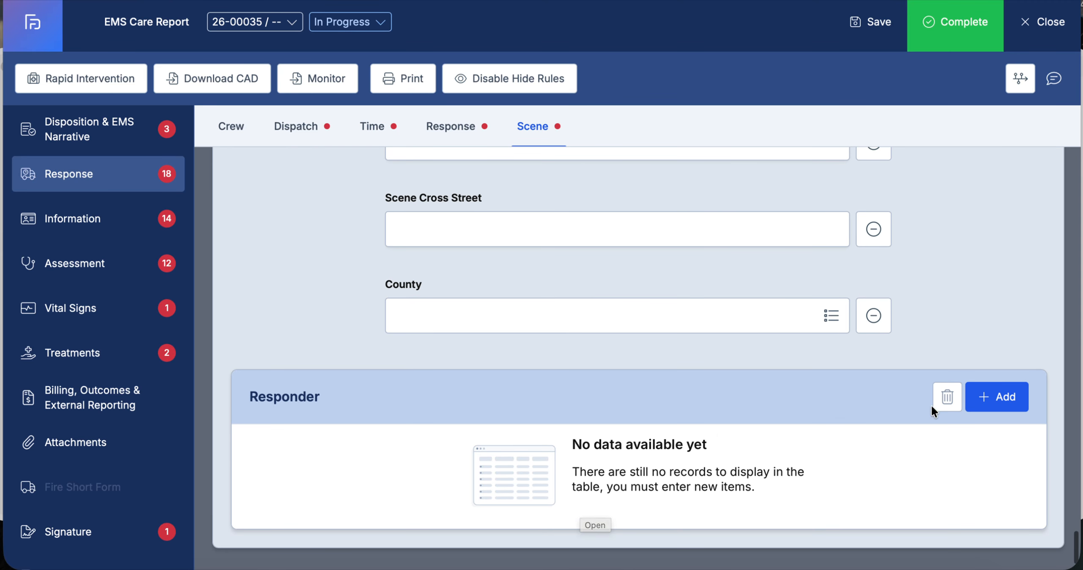
click(996, 408)
click(690, 151)
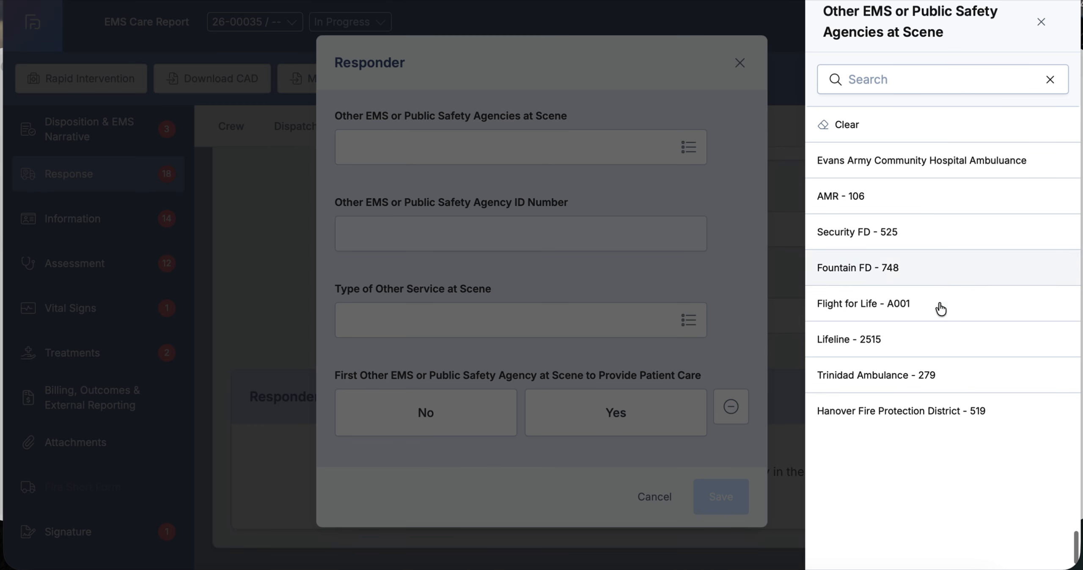
click(1042, 22)
click(740, 64)
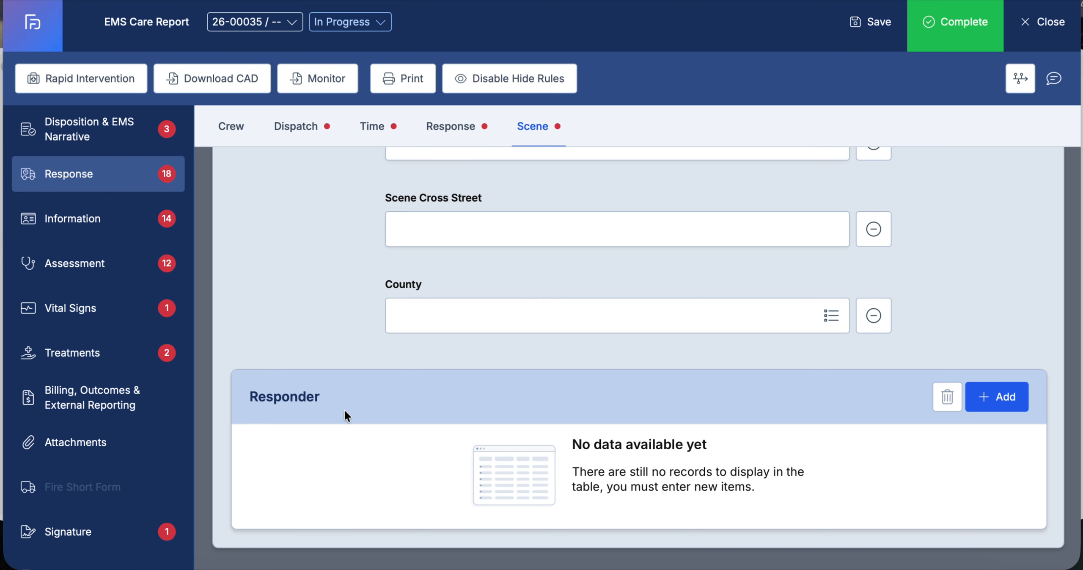
On the Information page, set the patient's Gender to Female
click(81, 224)
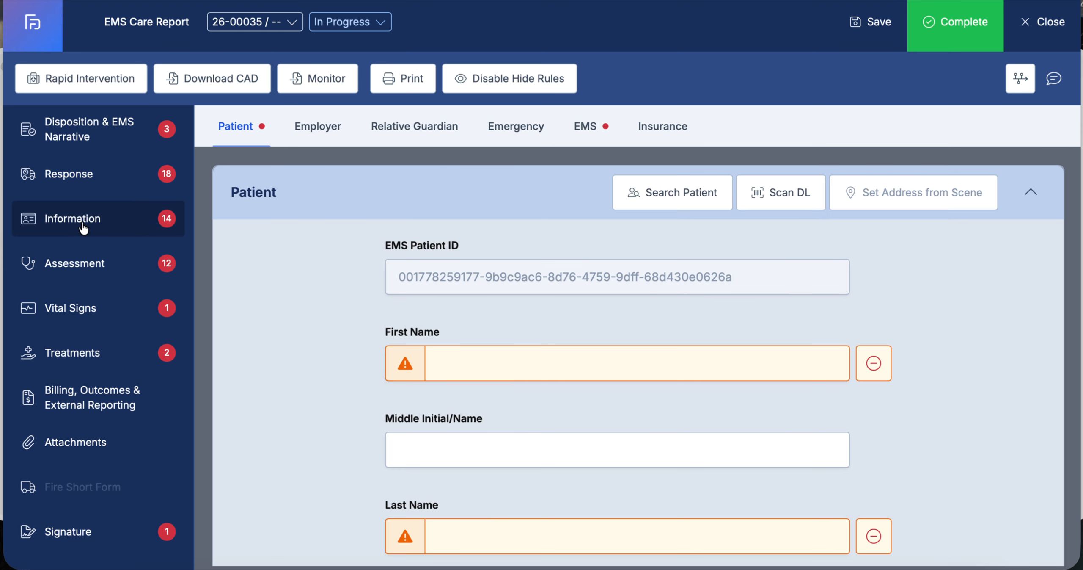
scroll(394, 383, down, 2)
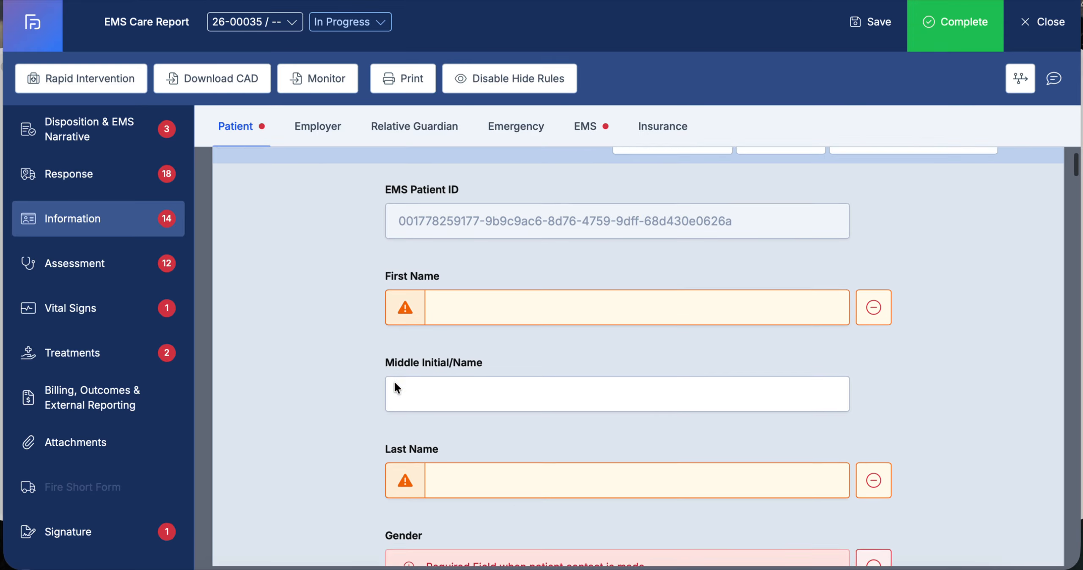
scroll(397, 386, down, 8)
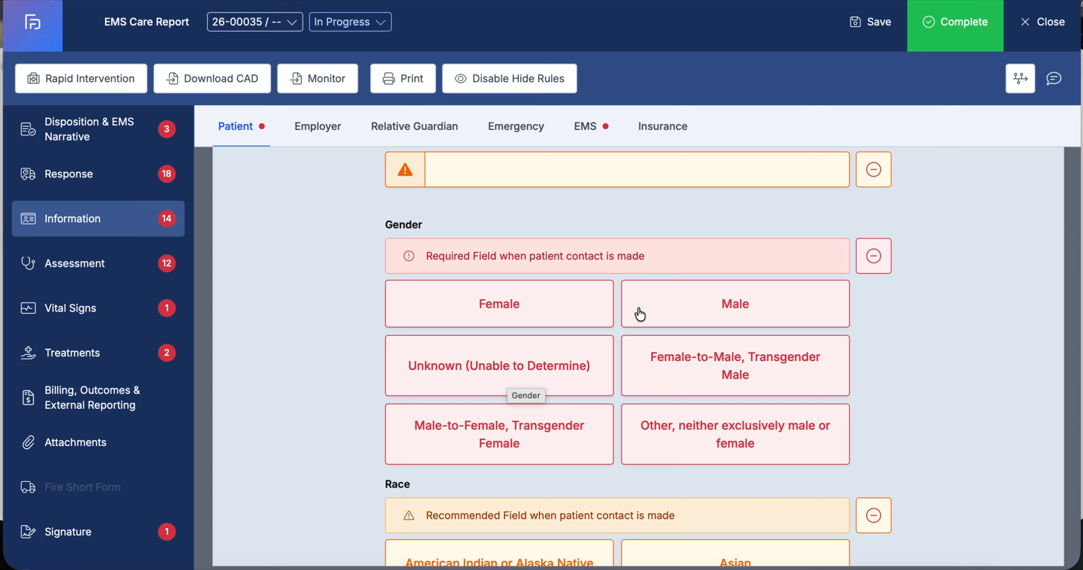
click(453, 308)
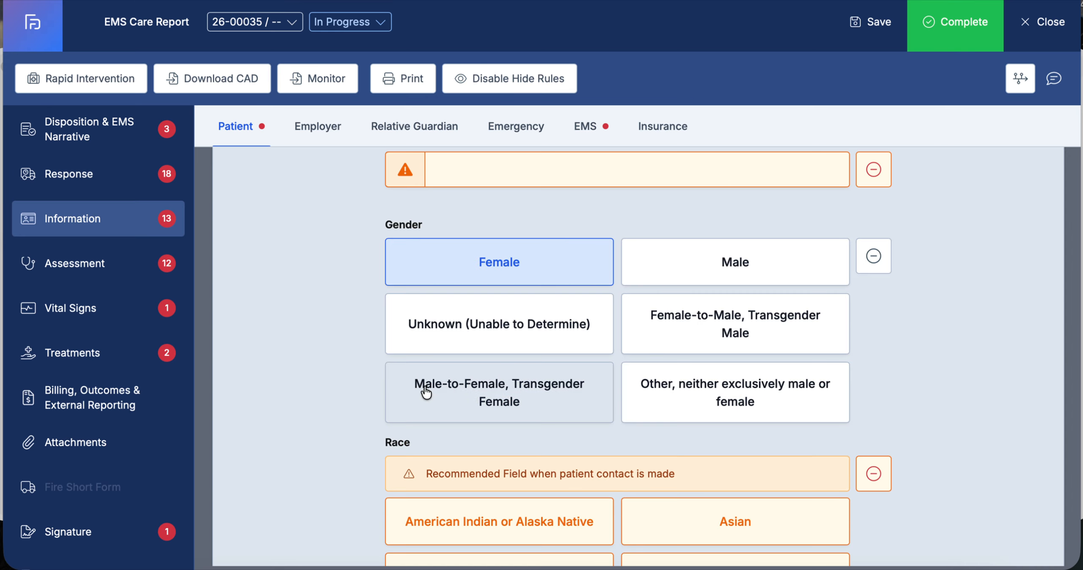
Scroll through the remaining Patient fields, from birth date and age down to the home address
scroll(425, 391, down, 10)
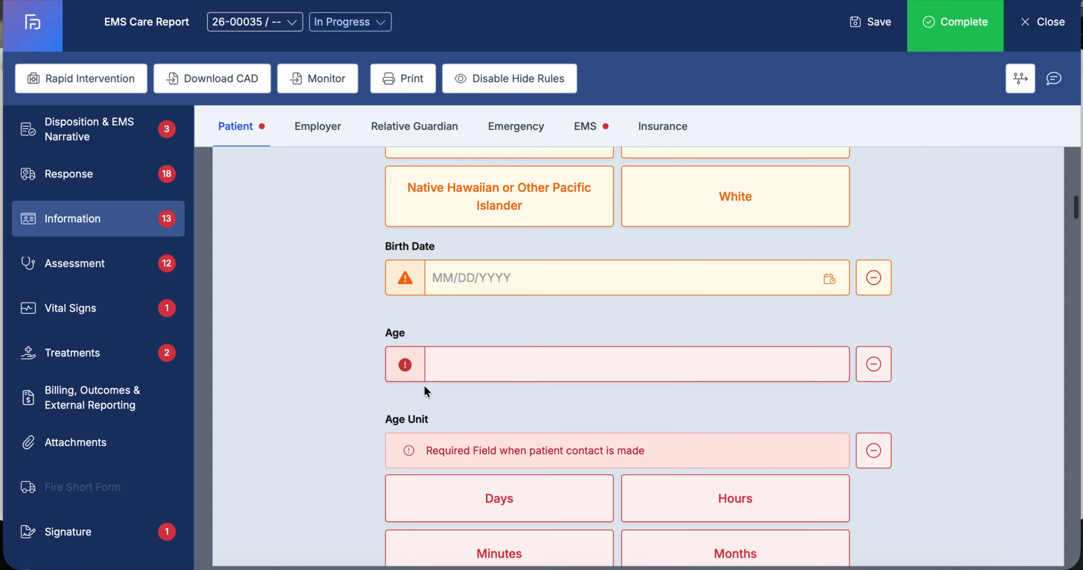
scroll(425, 389, down, 8)
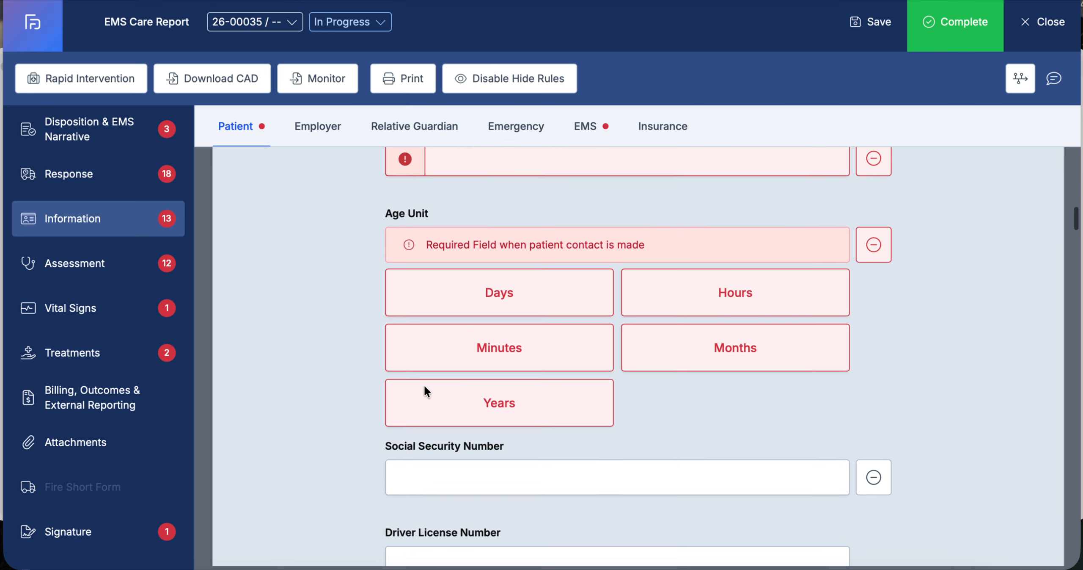
scroll(424, 384, down, 7)
scroll(424, 384, up, 5)
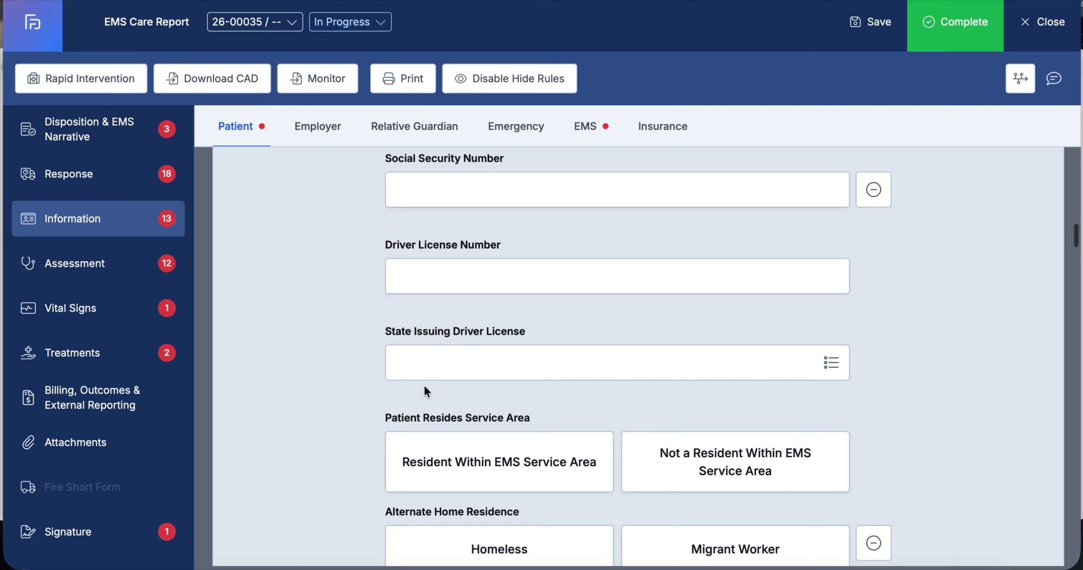
scroll(424, 384, down, 5)
scroll(425, 385, down, 10)
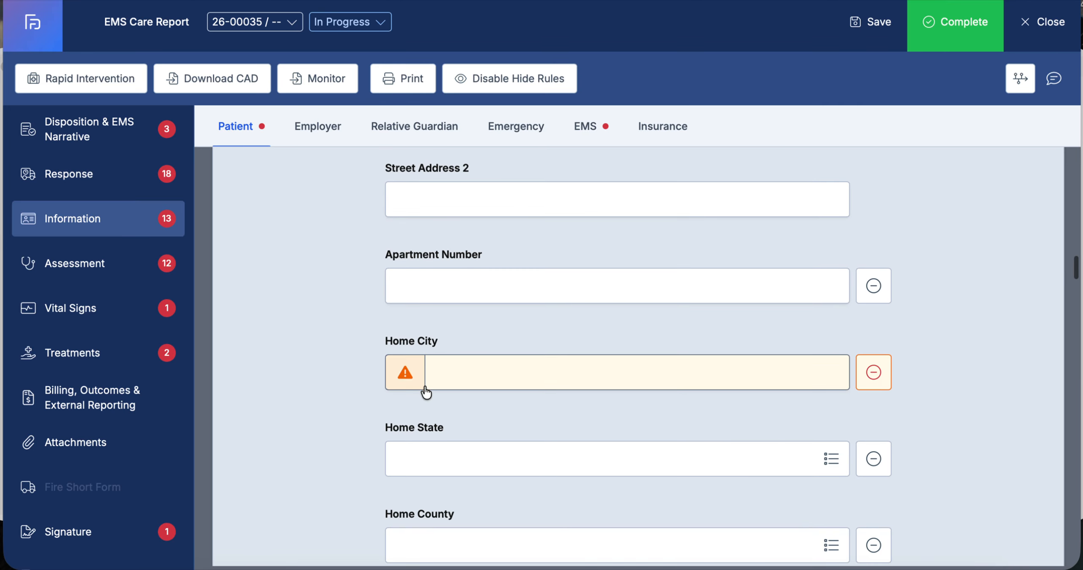
scroll(425, 392, down, 15)
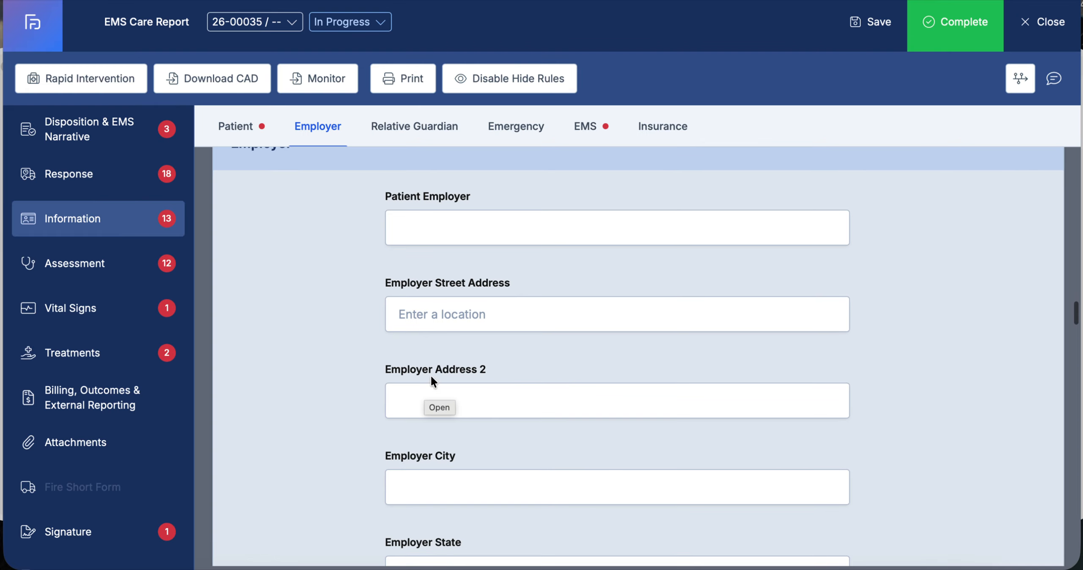
scroll(713, 299, up, 3)
scroll(710, 296, up, 1)
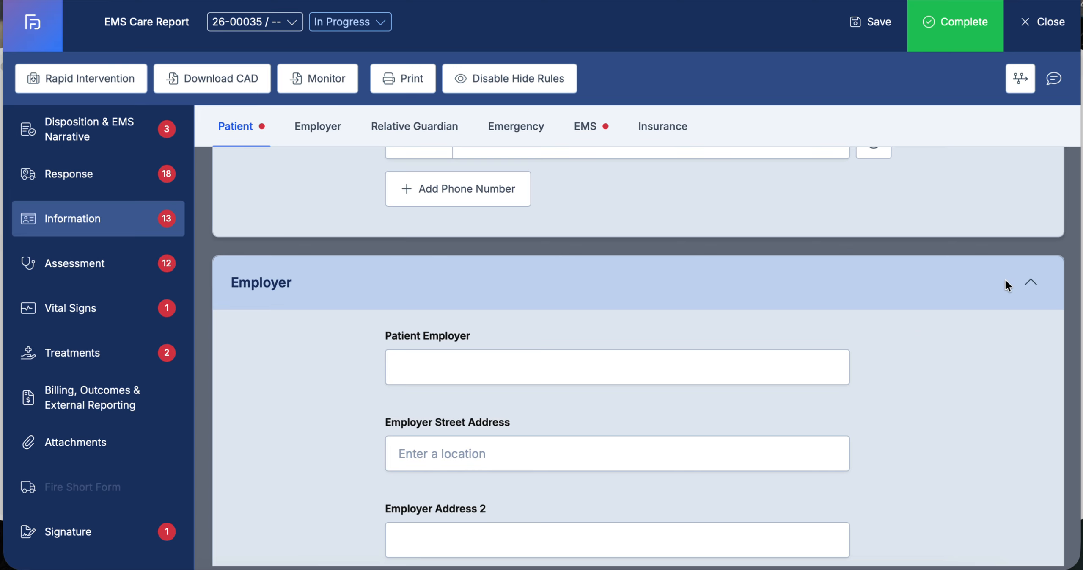
Collapse the Employer, Relative Guardian and Emergency sections of the Information page
click(1030, 283)
scroll(677, 402, down, 3)
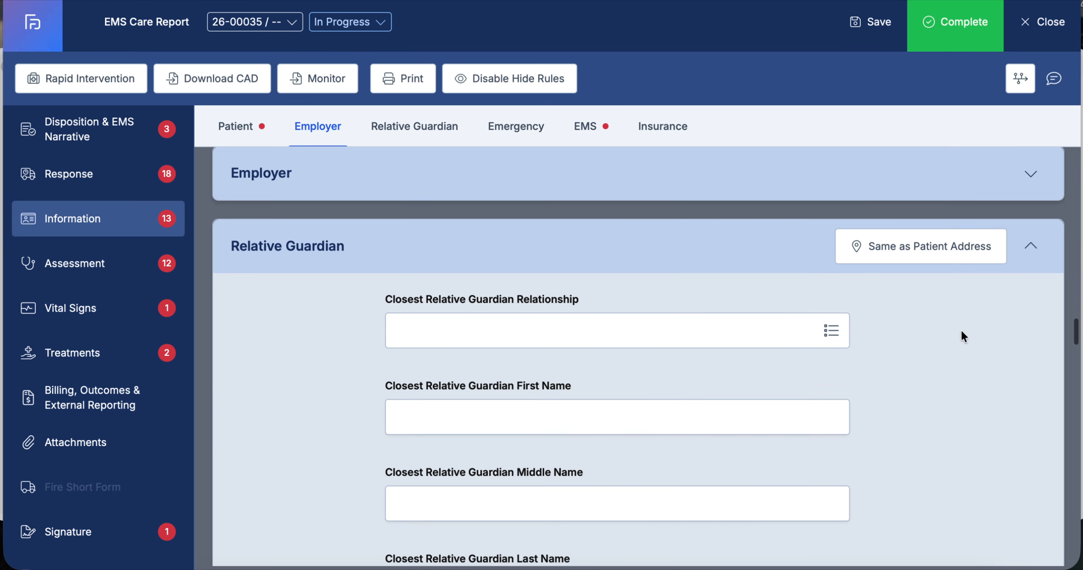
click(1032, 246)
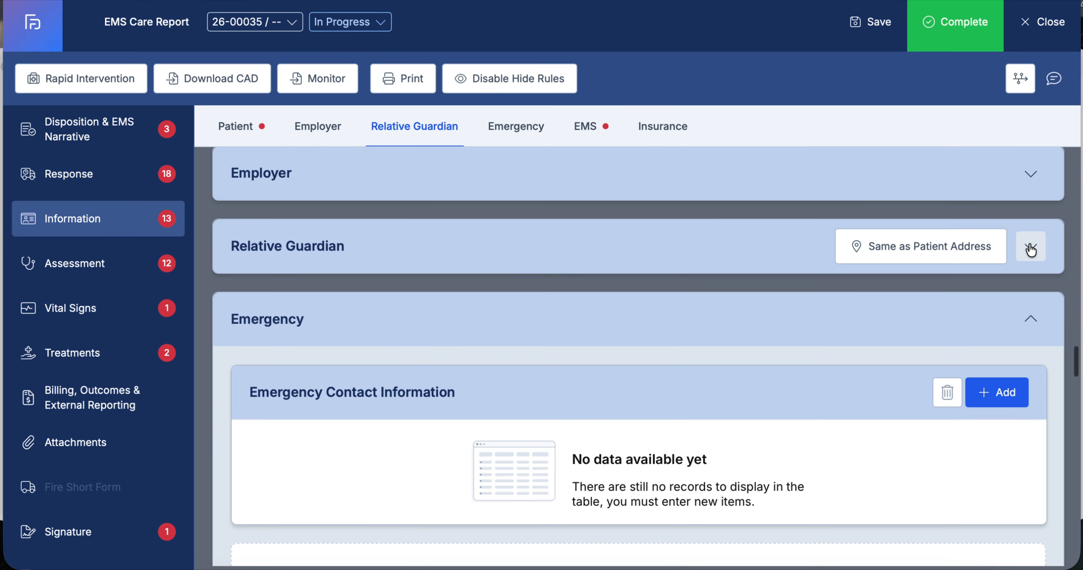
click(1031, 321)
Scroll to the EMS history fields and browse the Medication Allergies list without selecting anything
scroll(821, 359, down, 5)
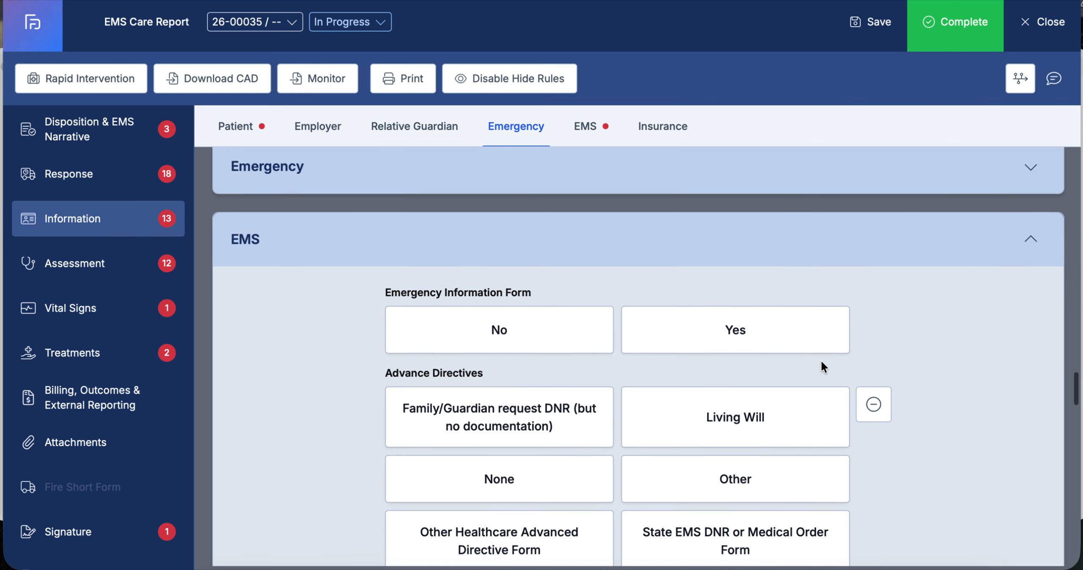
scroll(821, 362, down, 3)
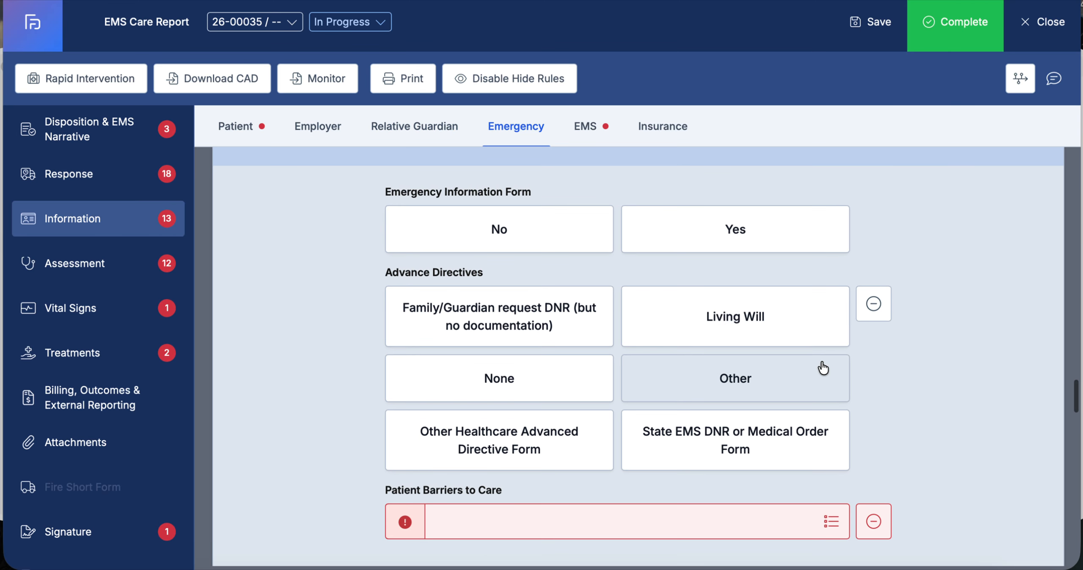
scroll(823, 368, down, 6)
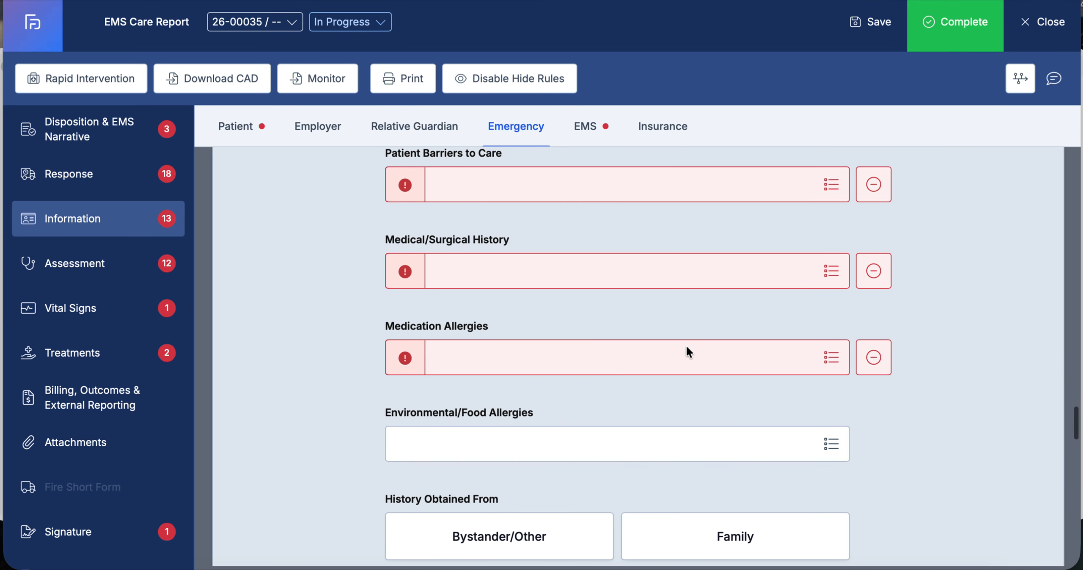
click(830, 358)
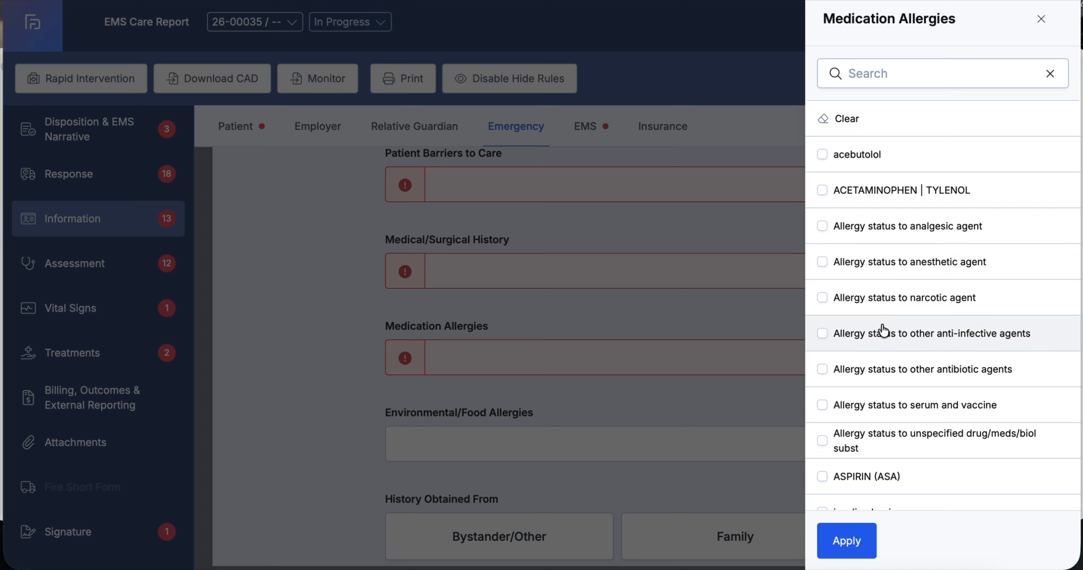
scroll(884, 330, down, 5)
scroll(883, 330, up, 2)
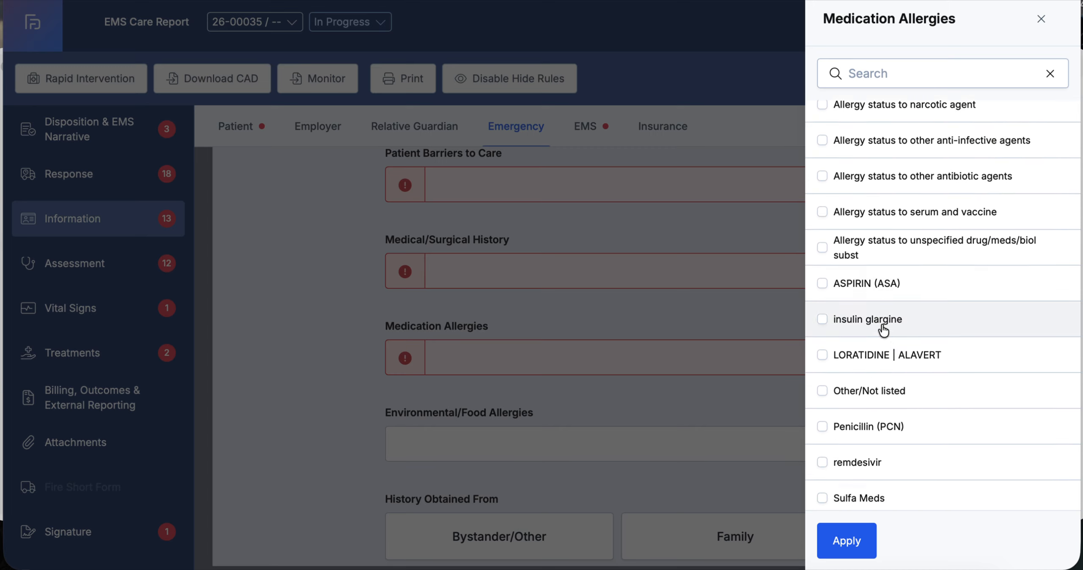
scroll(883, 330, up, 4)
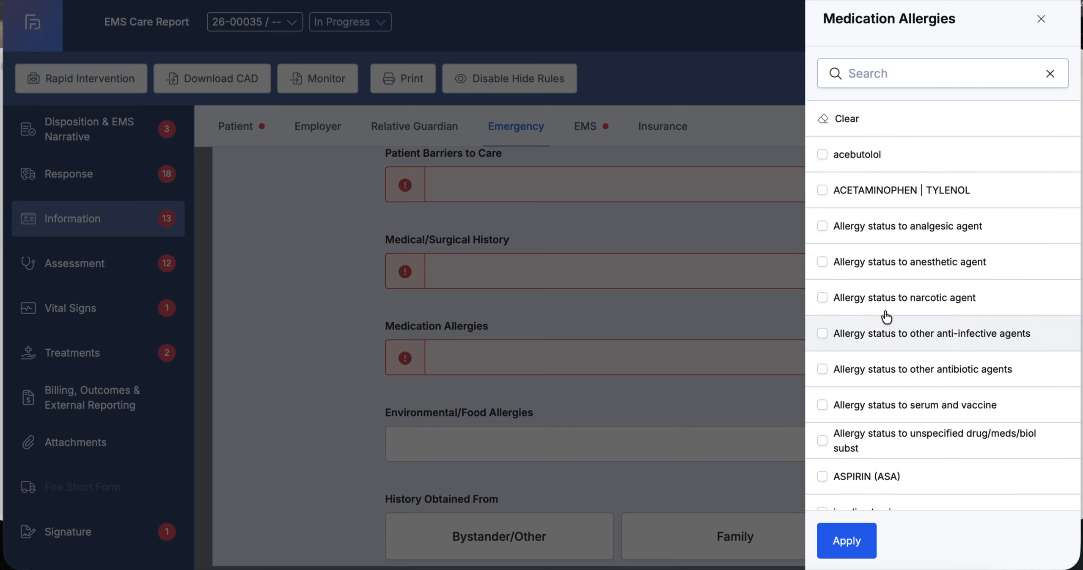
scroll(889, 373, down, 1)
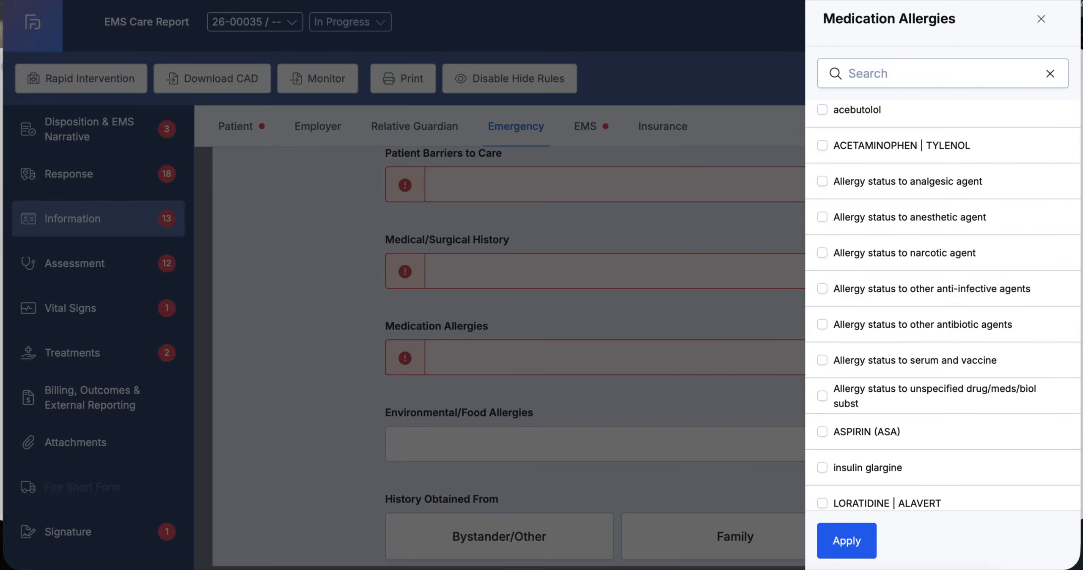
click(1042, 19)
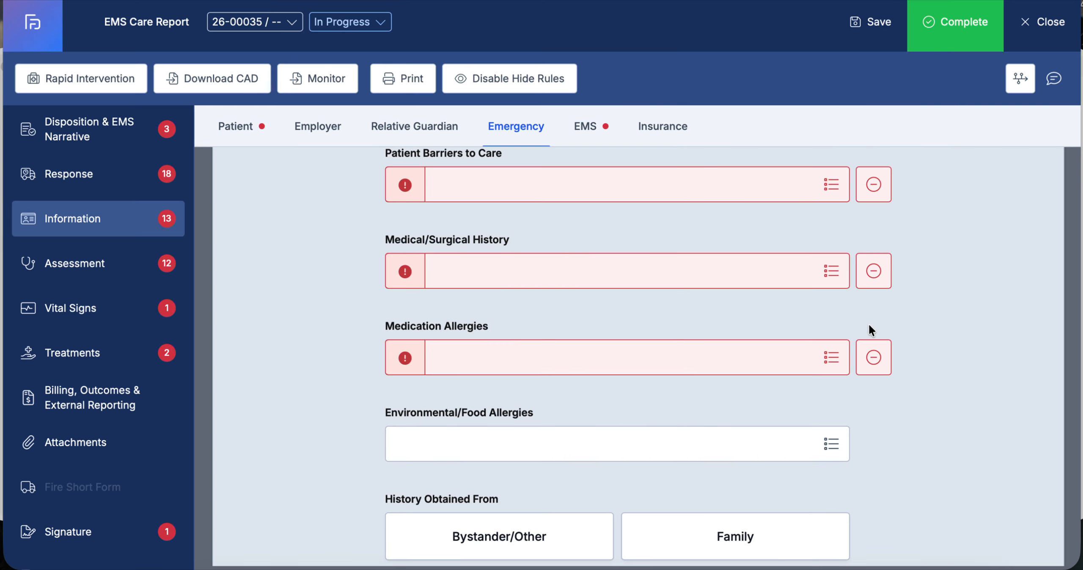
Mark Medication Allergies as No Known Drug Allergy (NKDA)
click(873, 363)
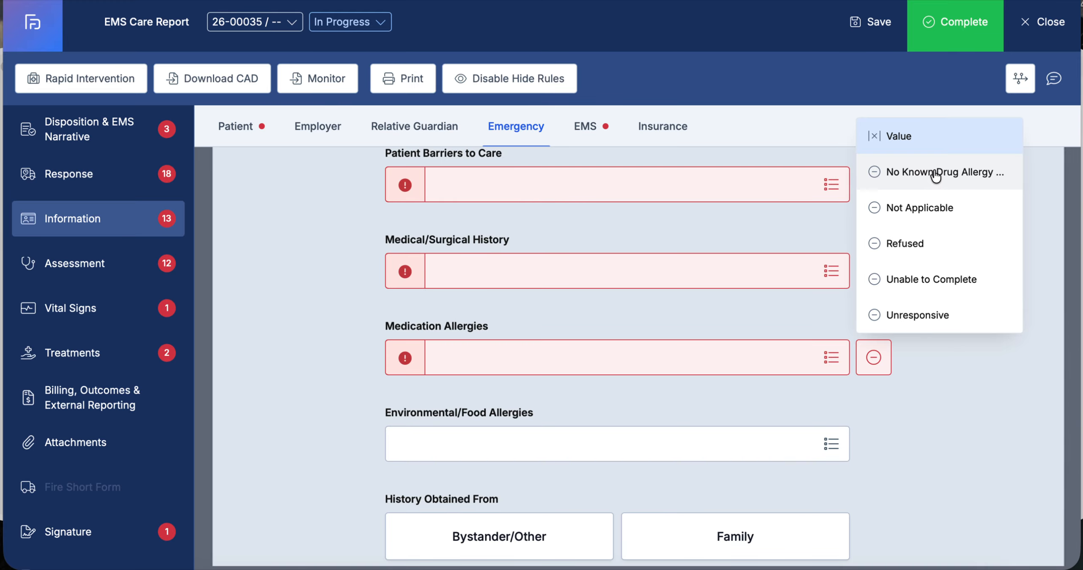
click(873, 357)
click(874, 356)
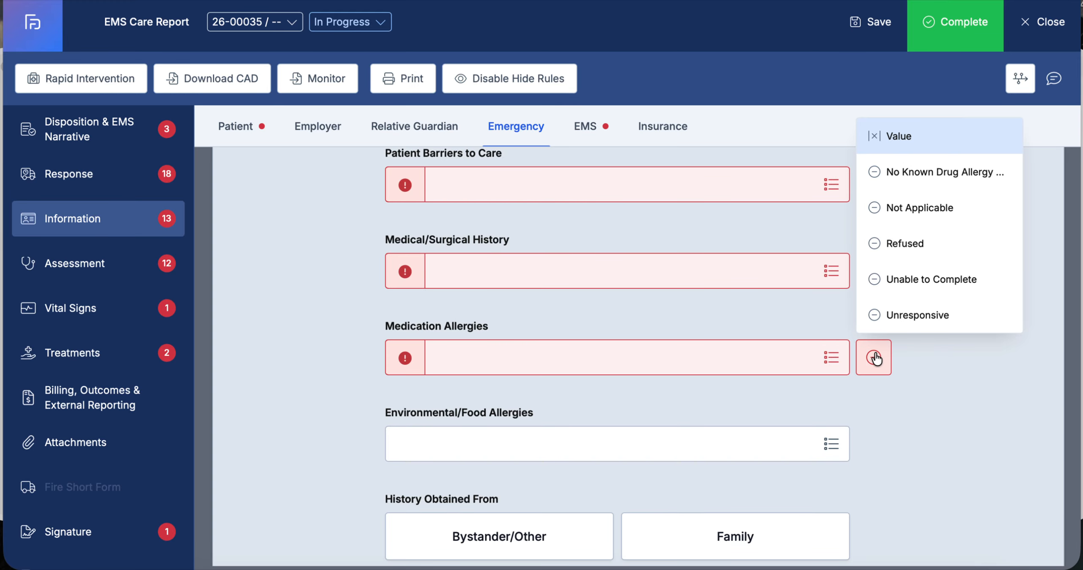
click(927, 173)
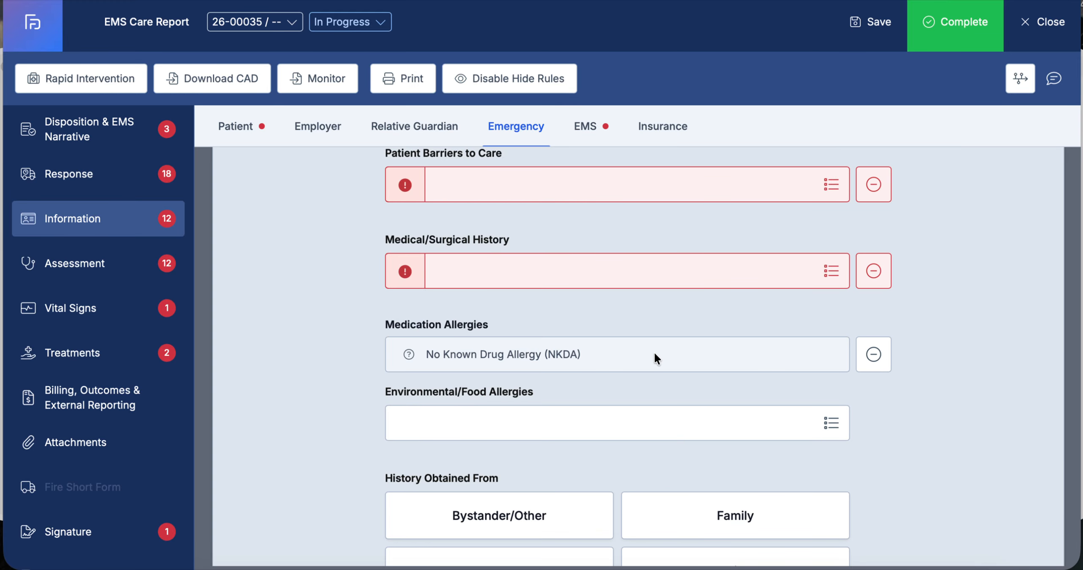
Open the Medical/Surgical History list and browse the conditions without selecting any
click(831, 270)
scroll(878, 321, down, 4)
scroll(878, 320, down, 10)
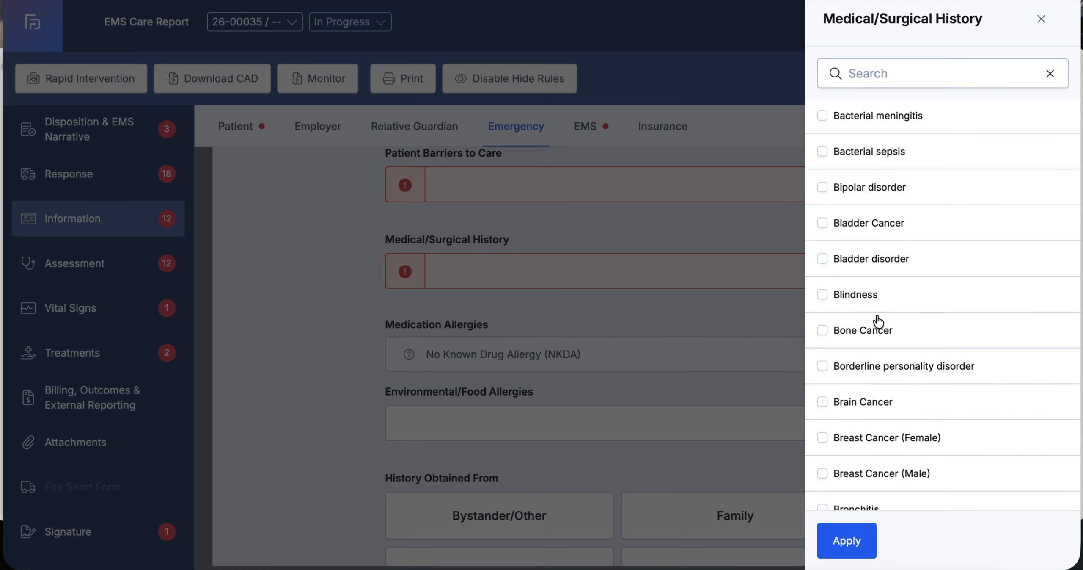
scroll(878, 321, up, 15)
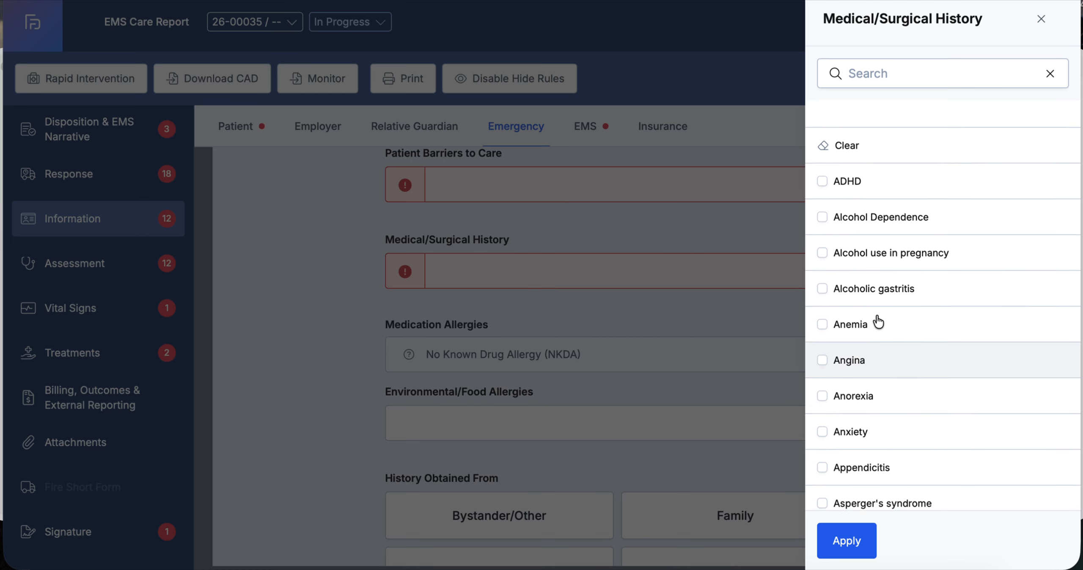
click(1042, 19)
Enter the patient's weight as 100 lbs
scroll(887, 235, down, 15)
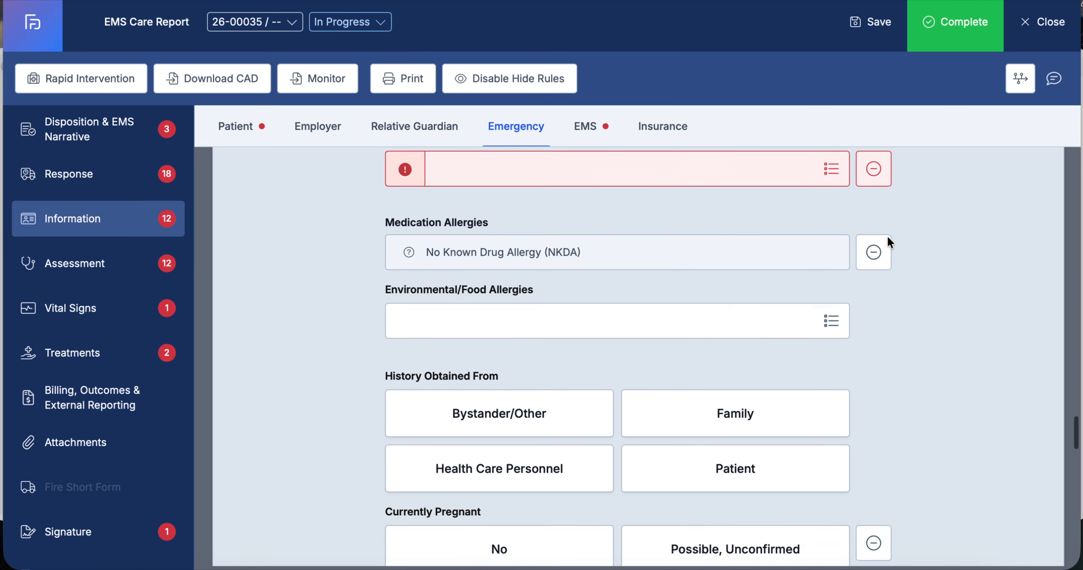
scroll(887, 237, down, 7)
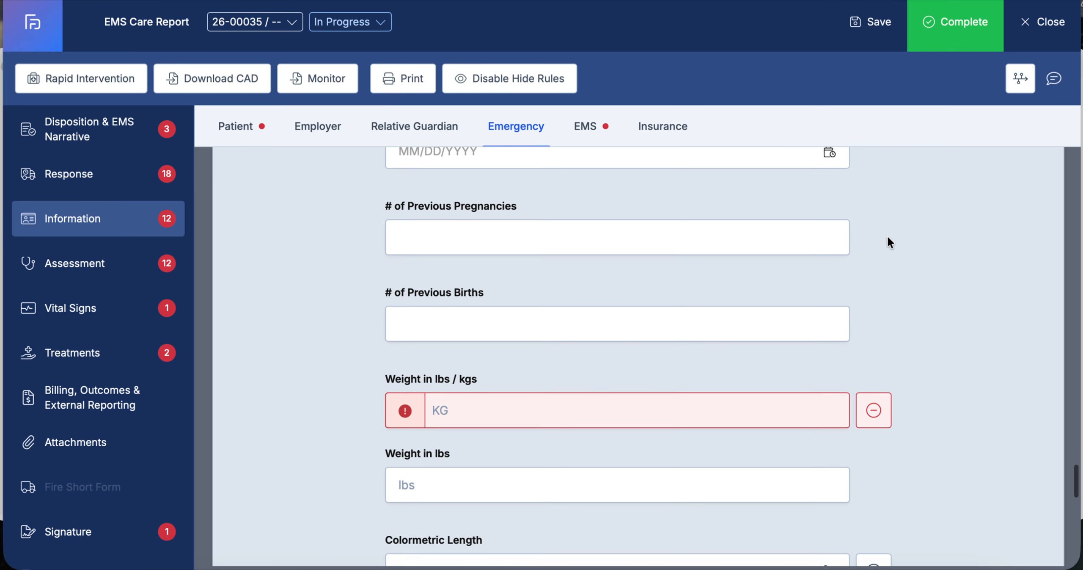
scroll(887, 235, up, 3)
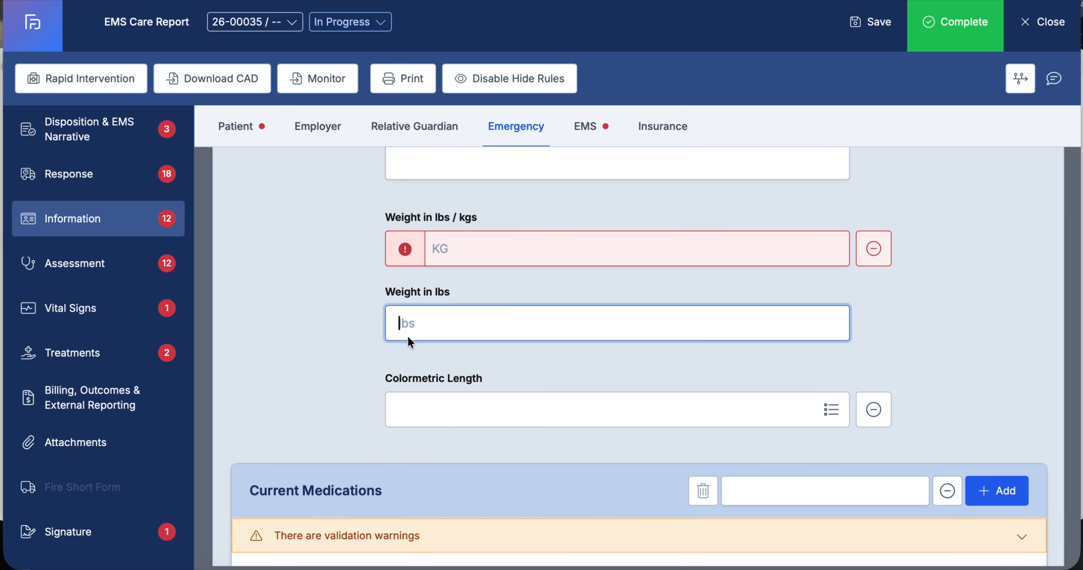
text(1000)
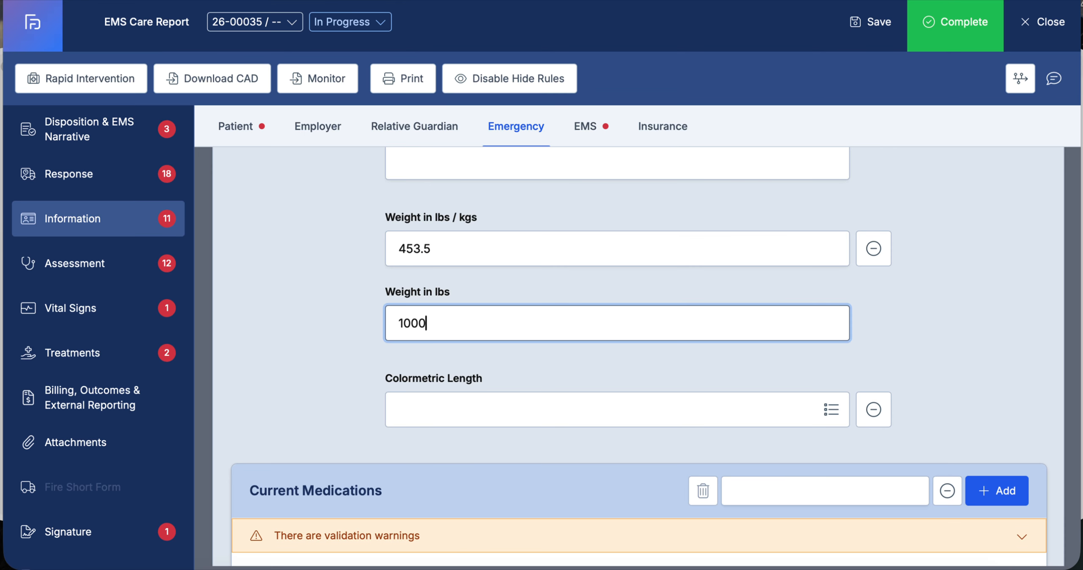
key(BackSpace)
click(317, 246)
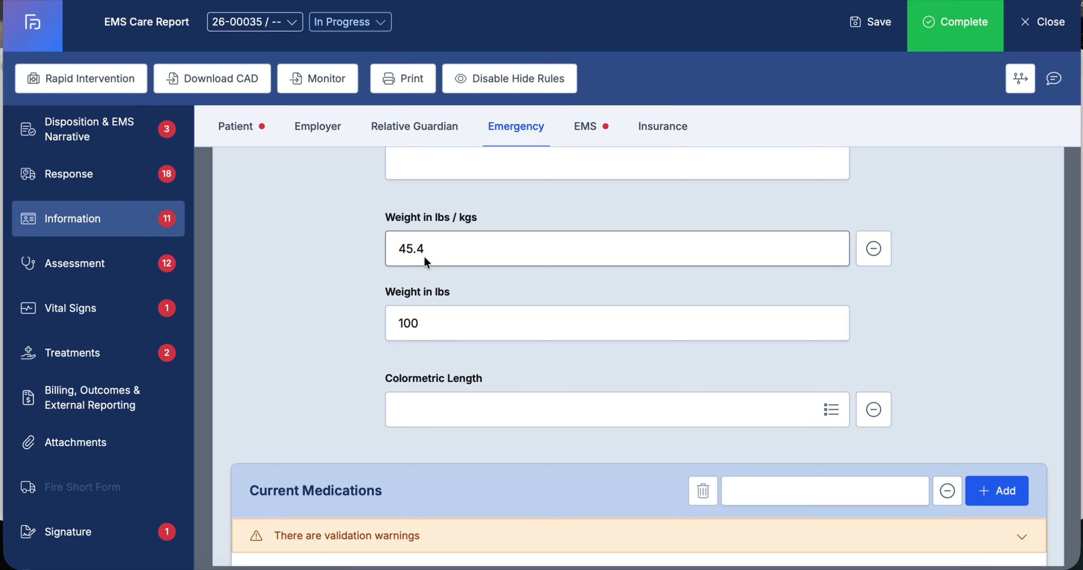
Mark Current Medications as None Reported
scroll(348, 329, down, 1)
scroll(349, 331, down, 4)
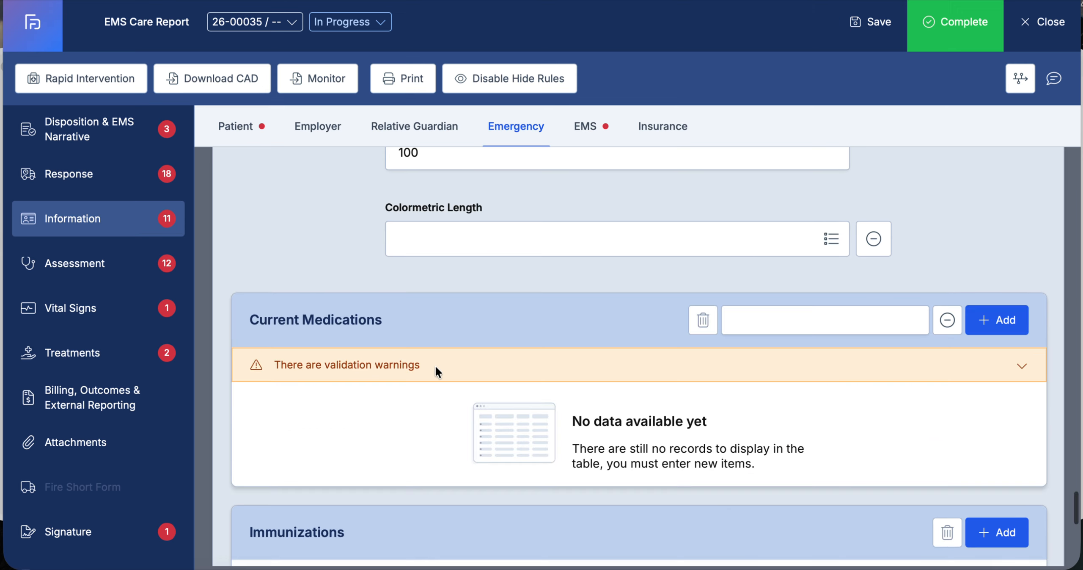
click(1022, 365)
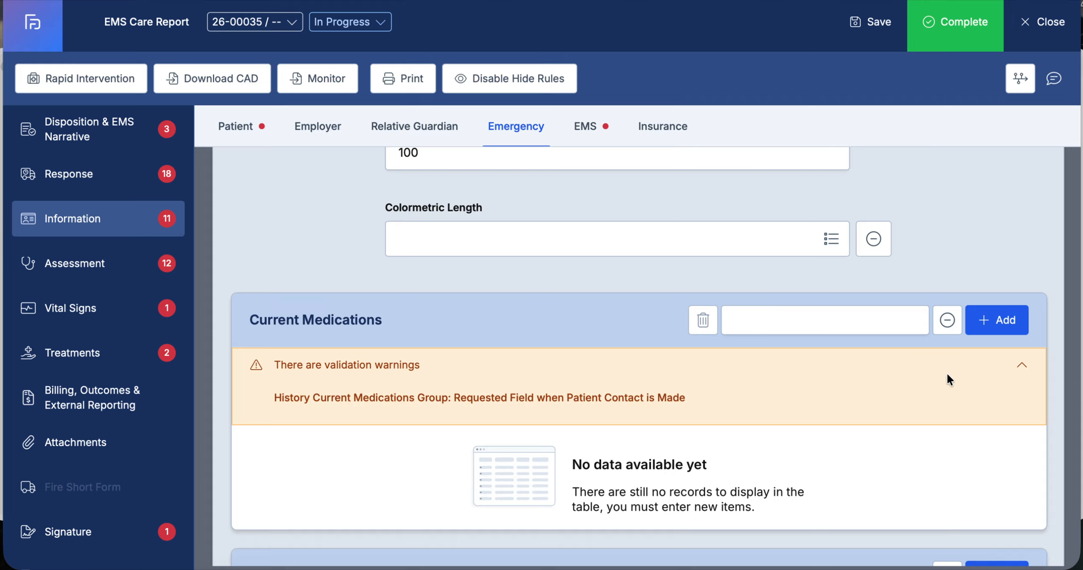
click(947, 323)
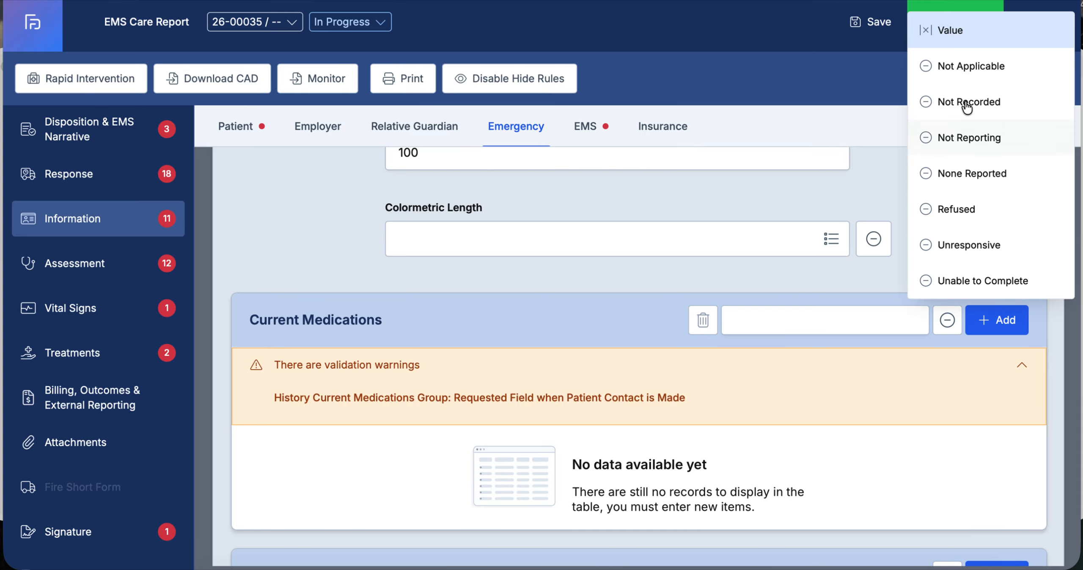
click(971, 174)
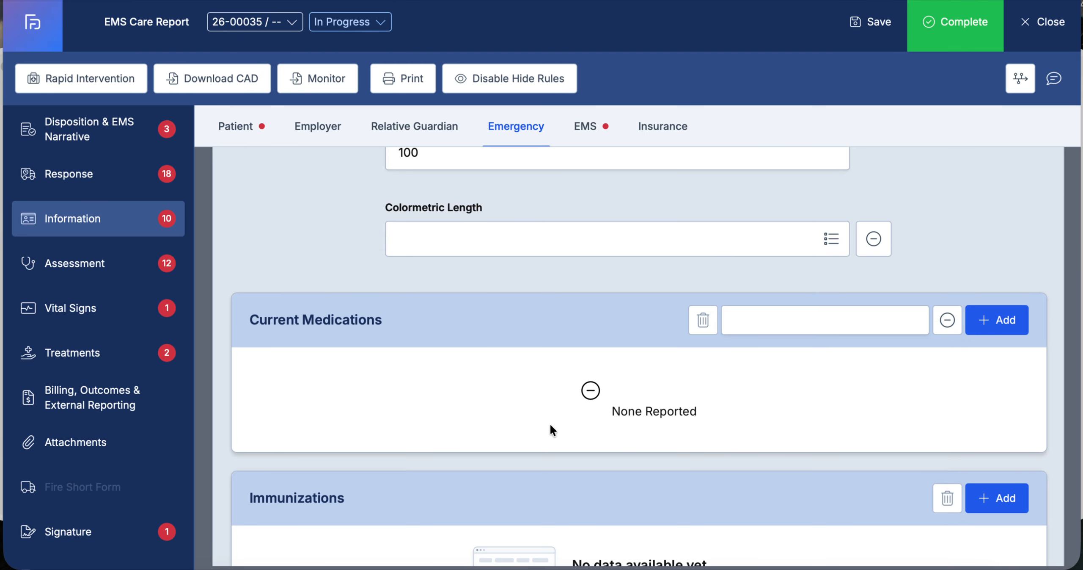
Go to the Assessment page and set Possible Injury to Yes
scroll(548, 423, down, 10)
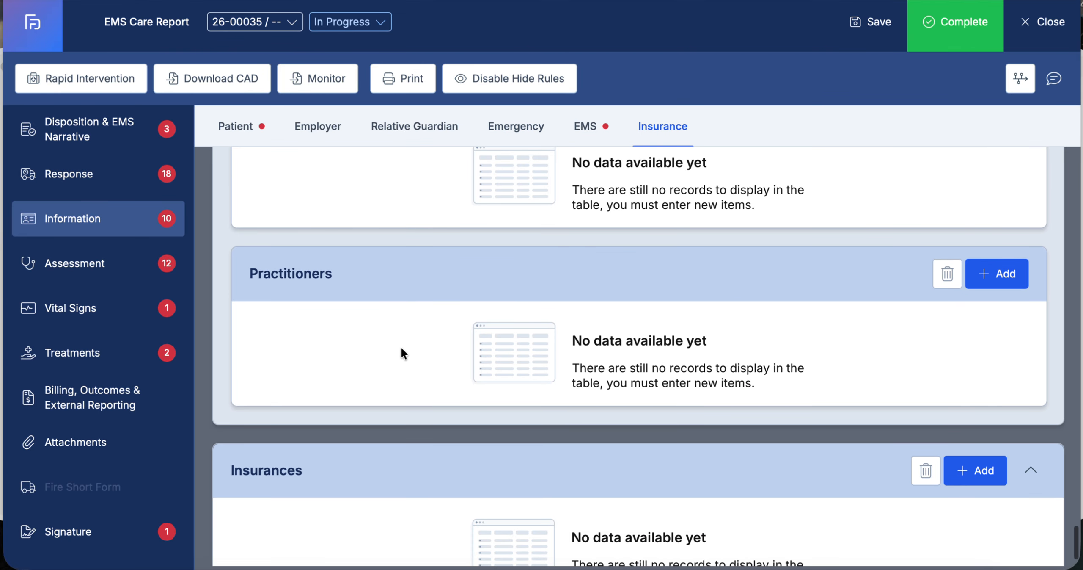
scroll(401, 353, down, 1)
click(101, 264)
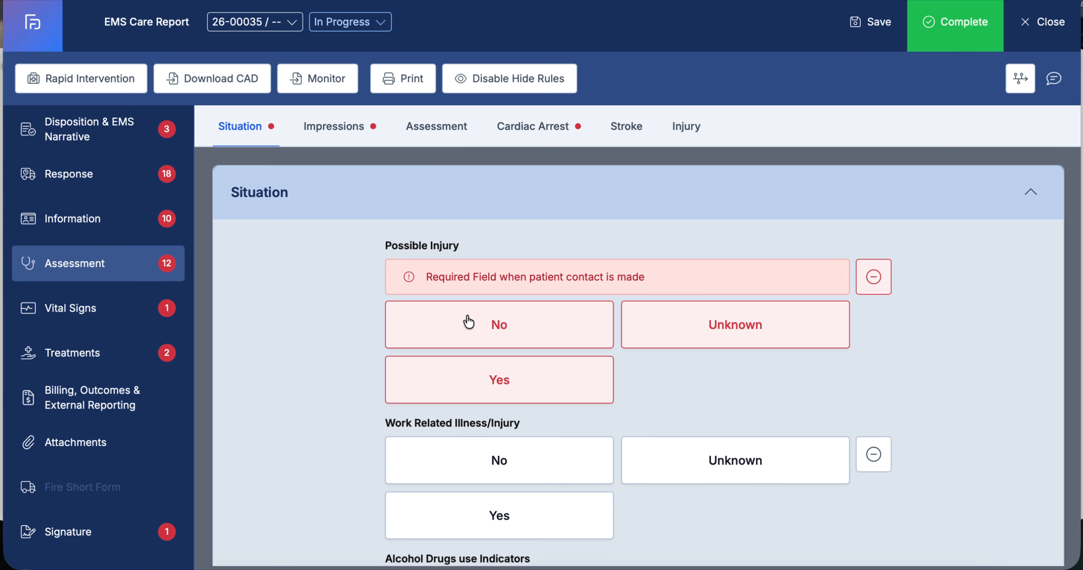
click(534, 342)
click(508, 345)
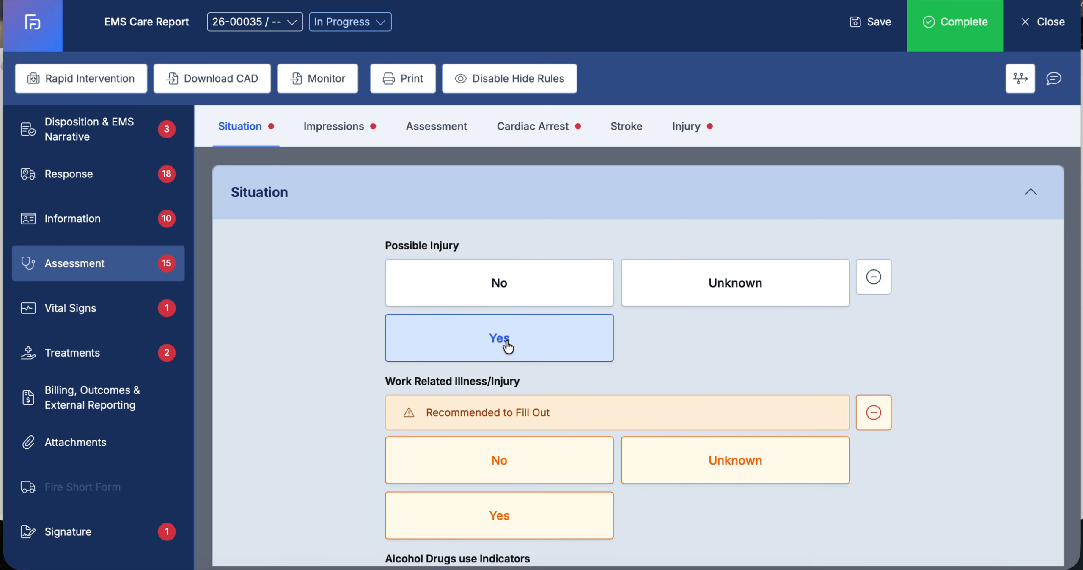
scroll(507, 346, down, 5)
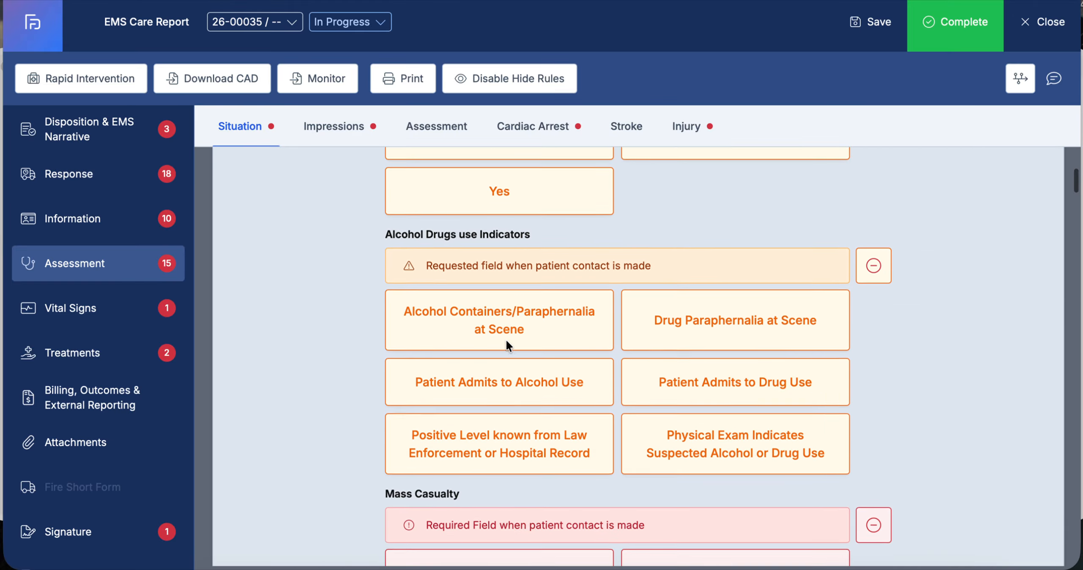
scroll(508, 345, down, 12)
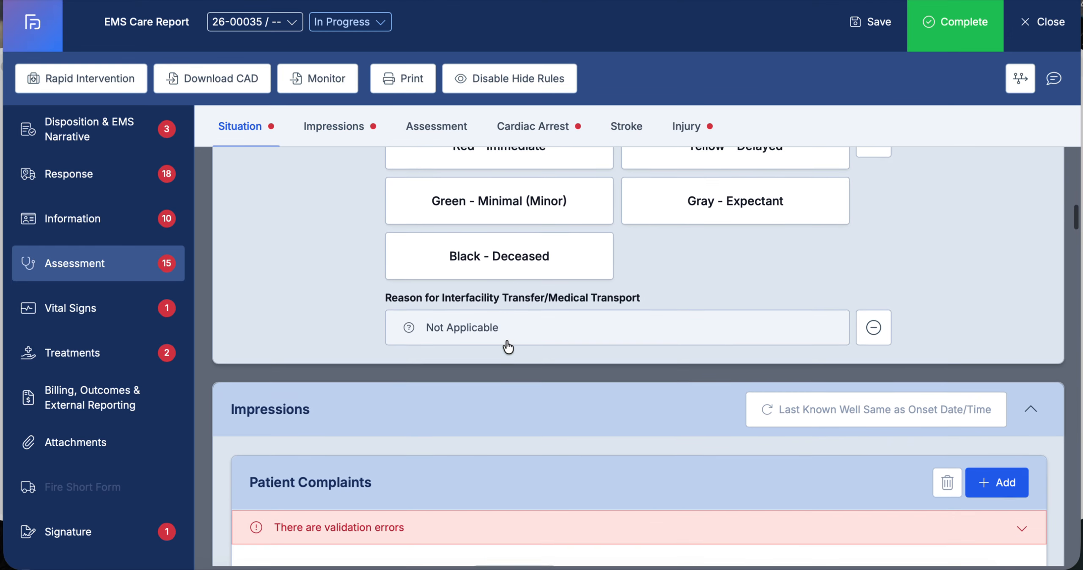
scroll(508, 345, down, 5)
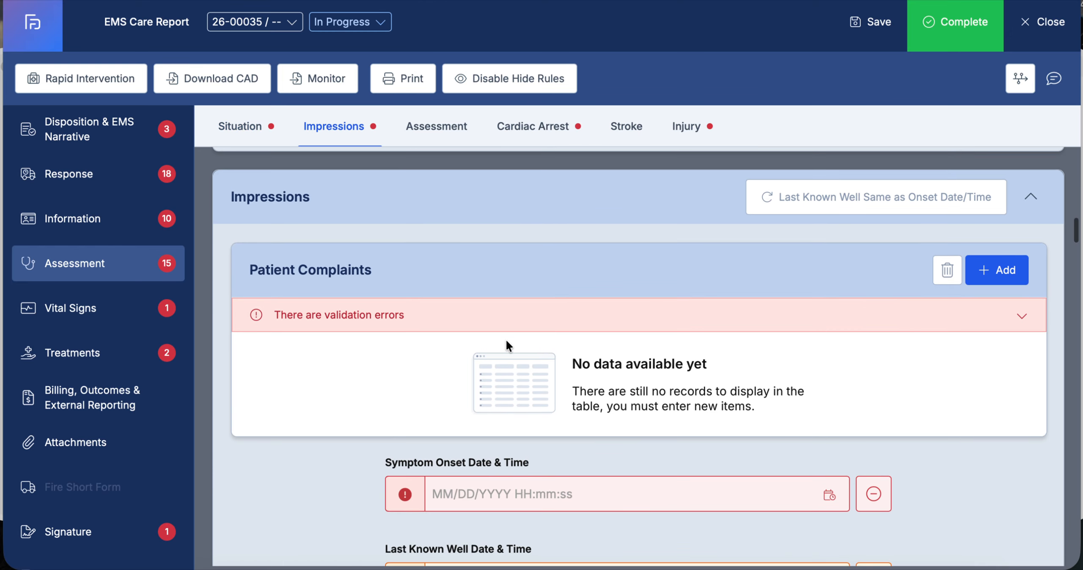
scroll(507, 342, down, 2)
click(997, 200)
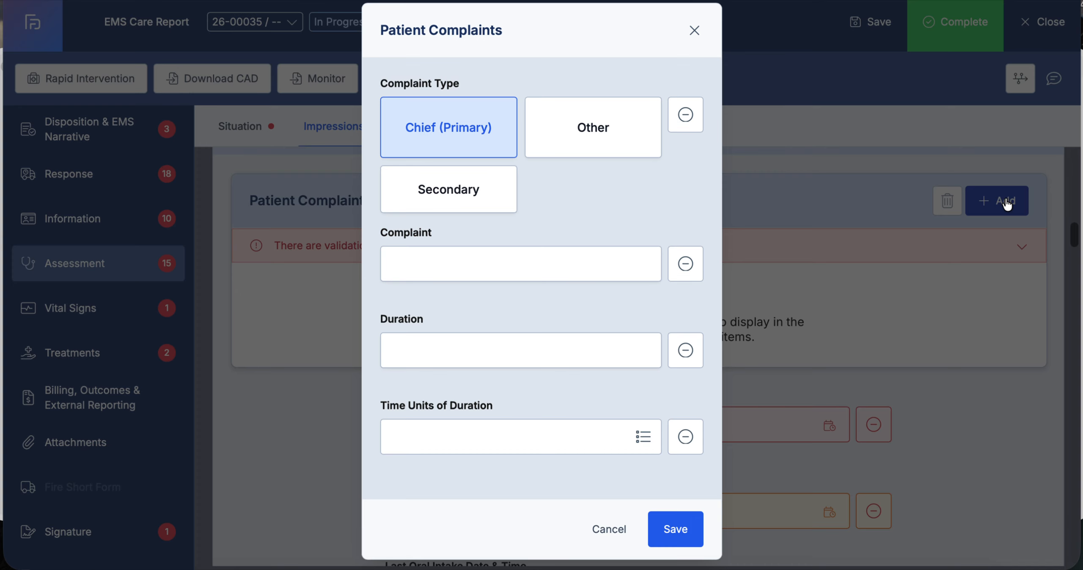
click(514, 262)
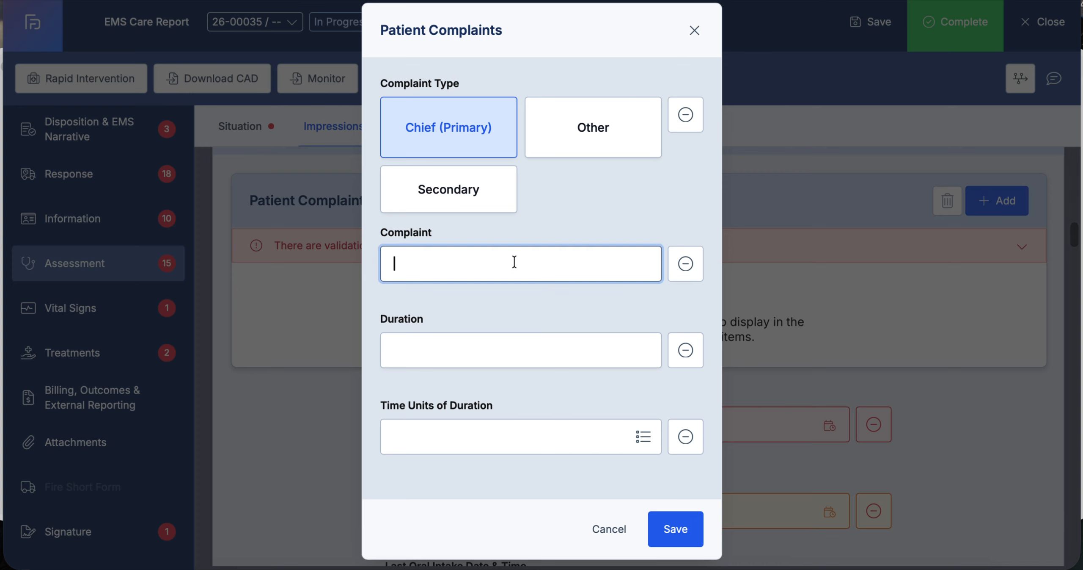
click(616, 525)
Scroll through the Impressions and Assessment sections down to Cardiac Arrest
scroll(630, 400, down, 10)
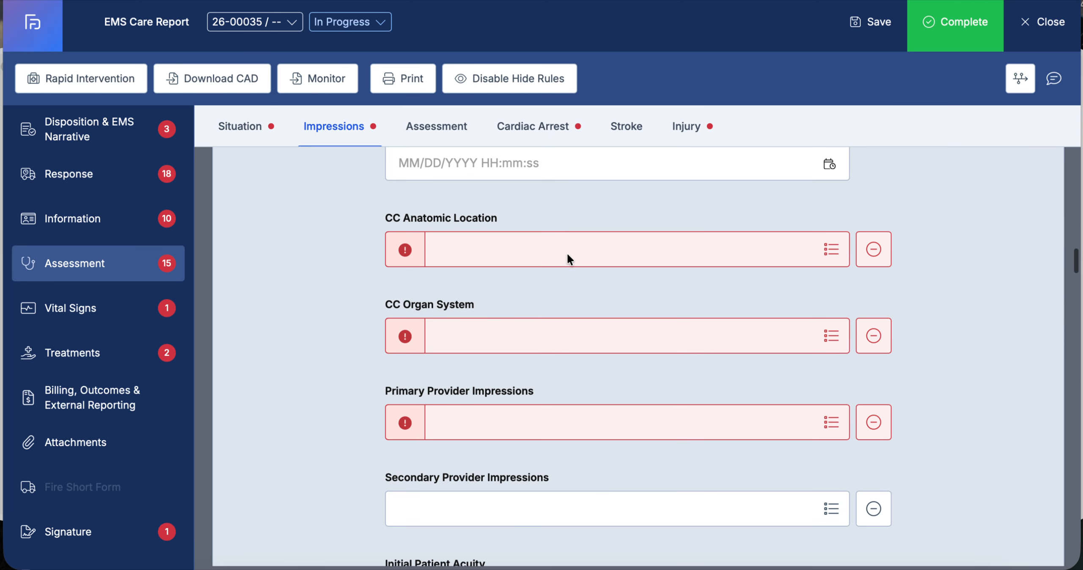
scroll(518, 389, down, 4)
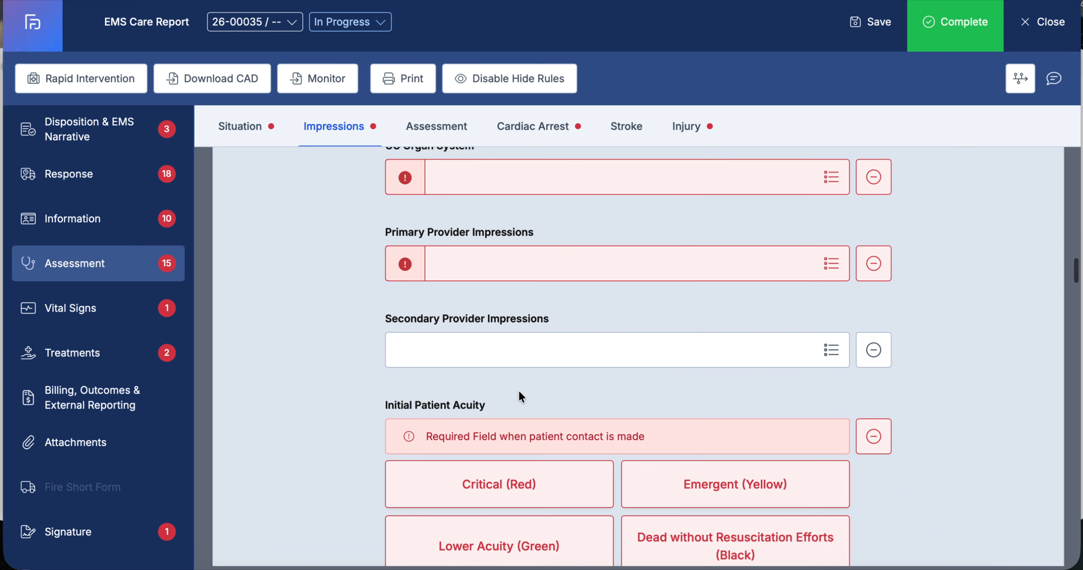
scroll(518, 389, down, 3)
scroll(518, 393, down, 8)
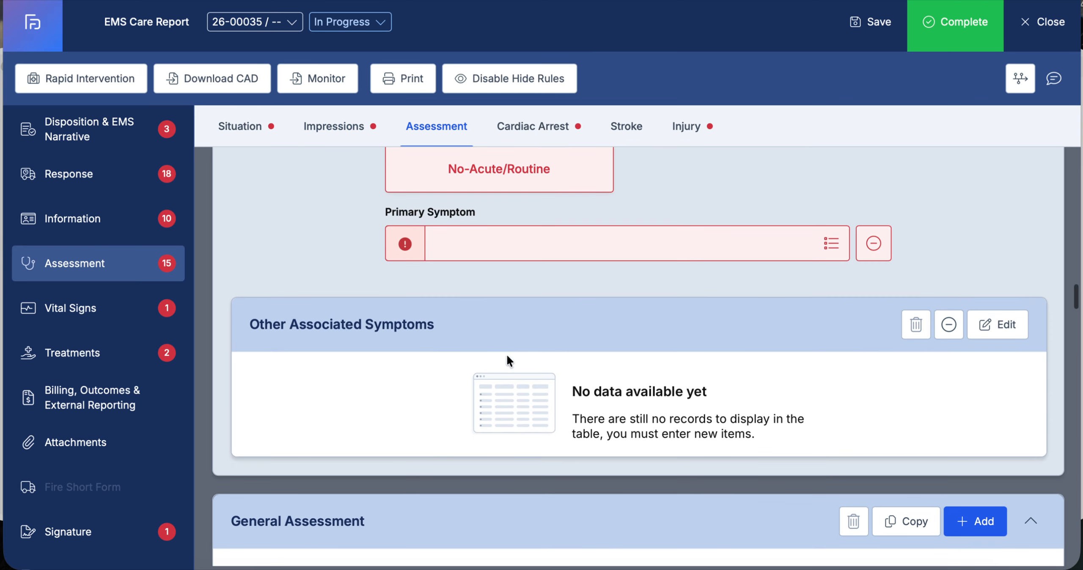
scroll(641, 355, down, 4)
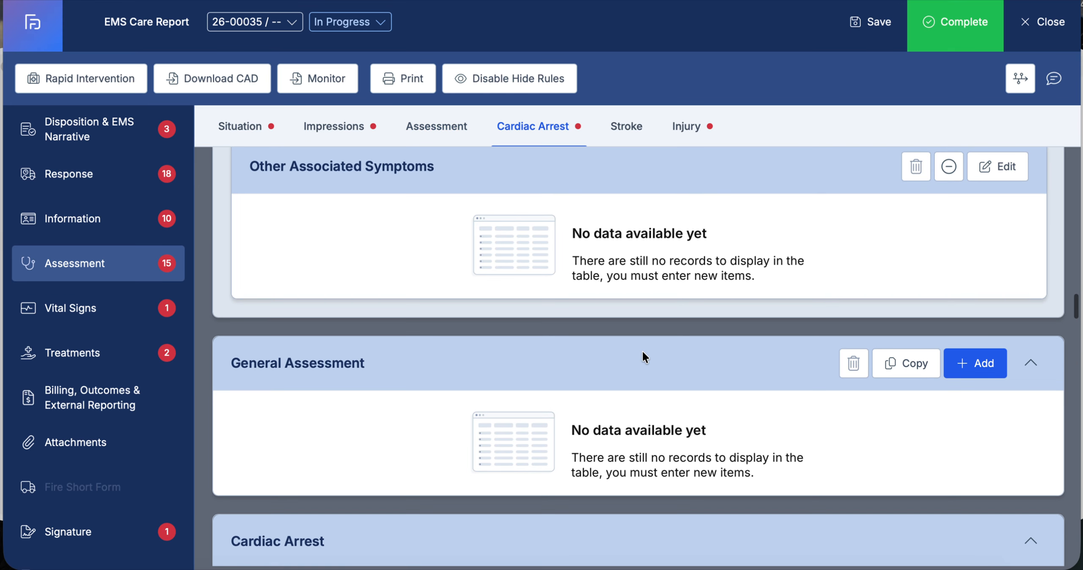
scroll(641, 350, down, 3)
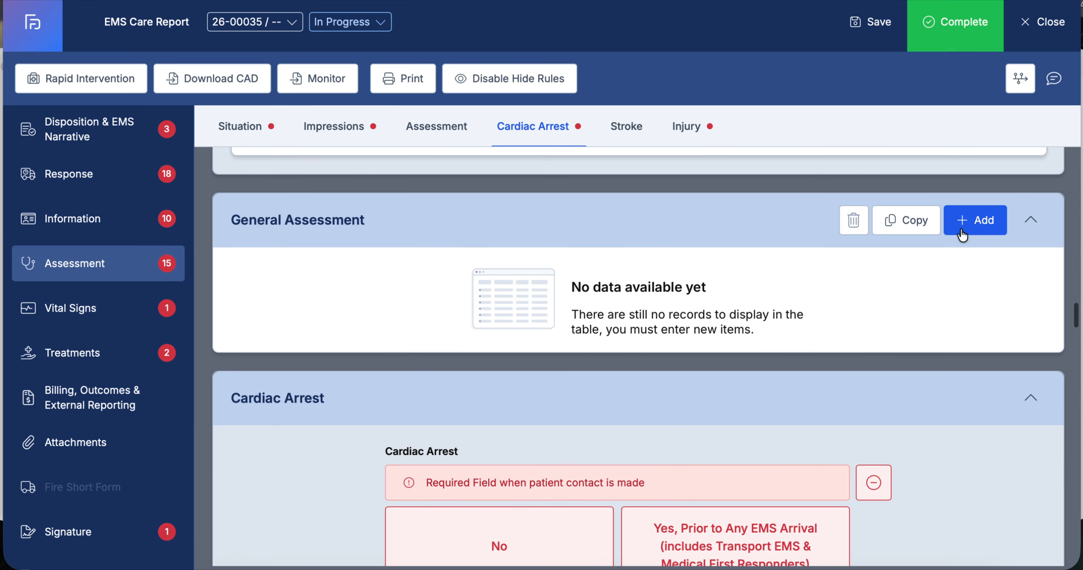
click(968, 219)
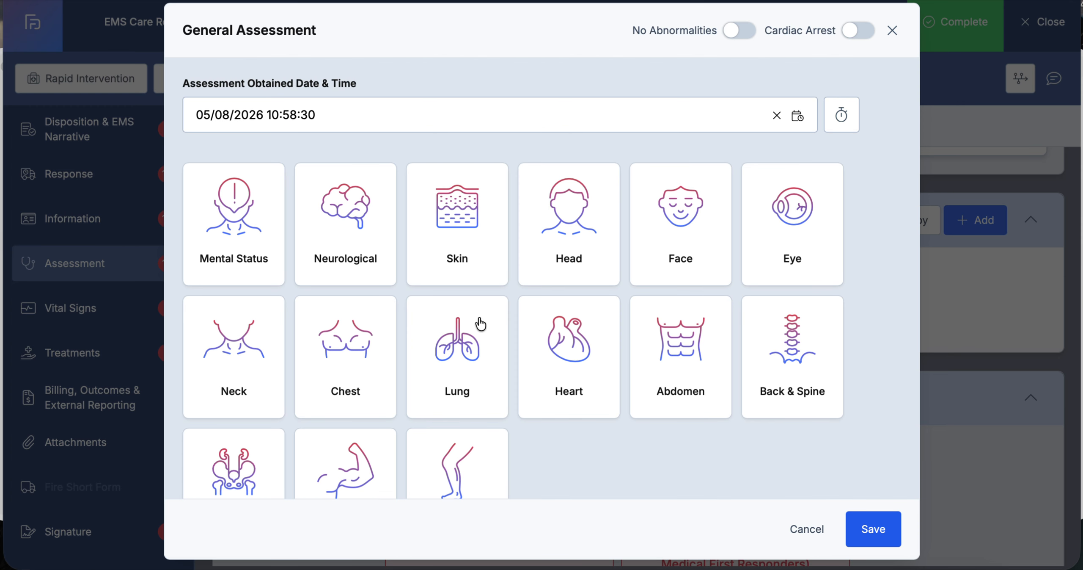
click(735, 32)
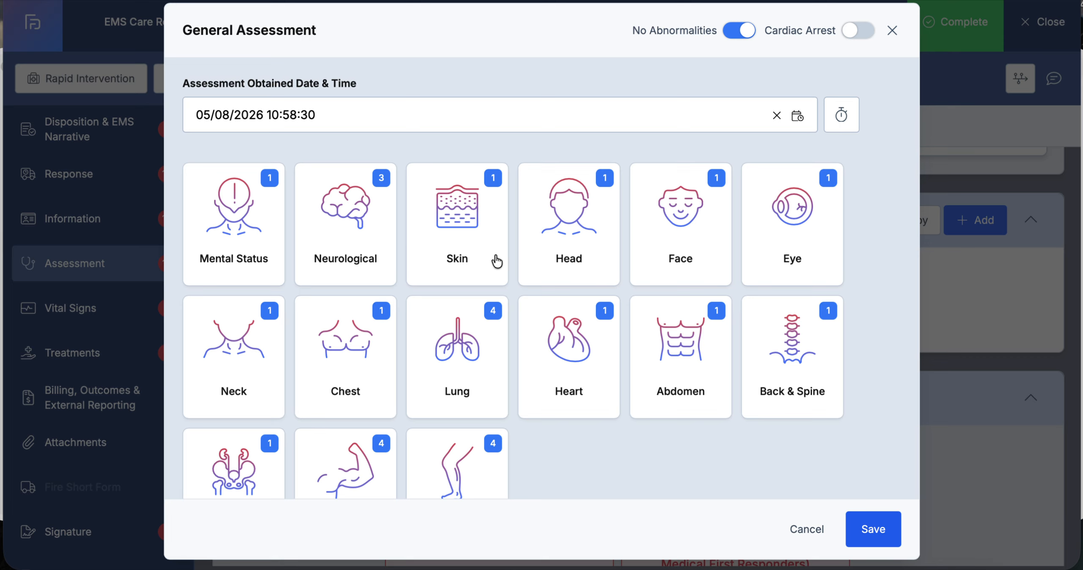
click(239, 234)
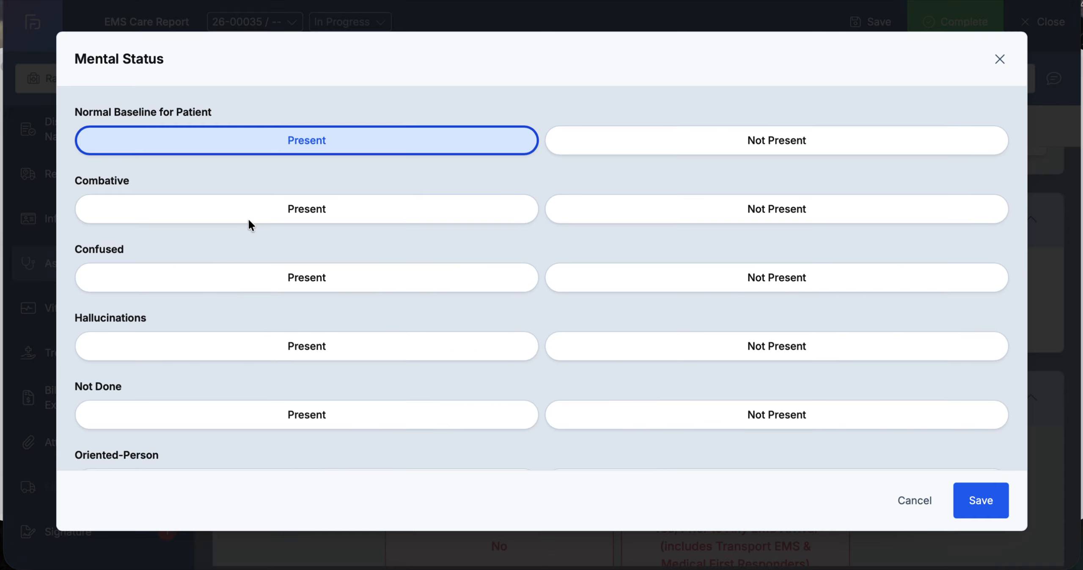
click(648, 141)
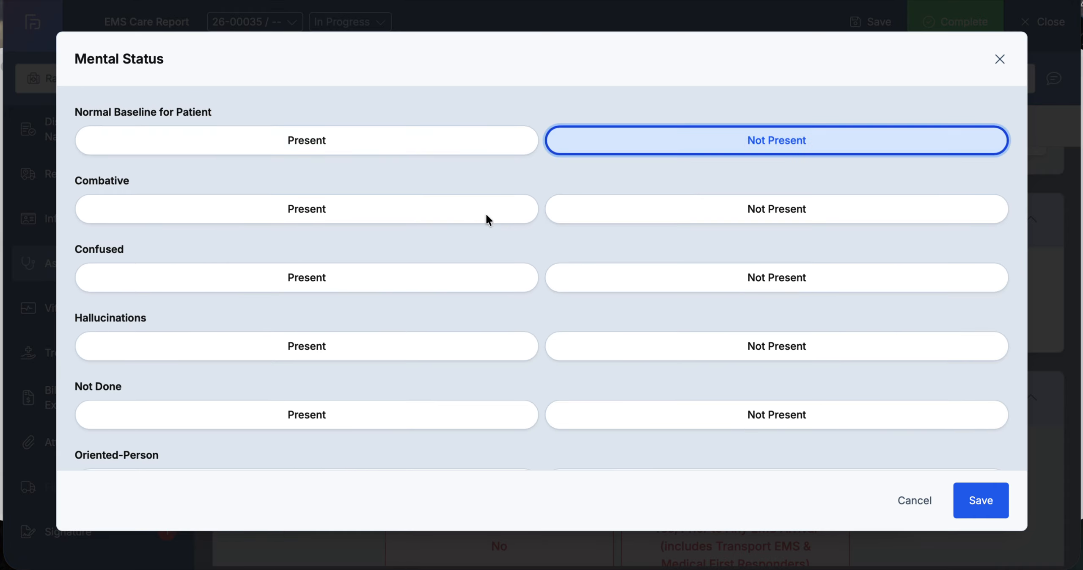
click(345, 280)
scroll(689, 314, down, 20)
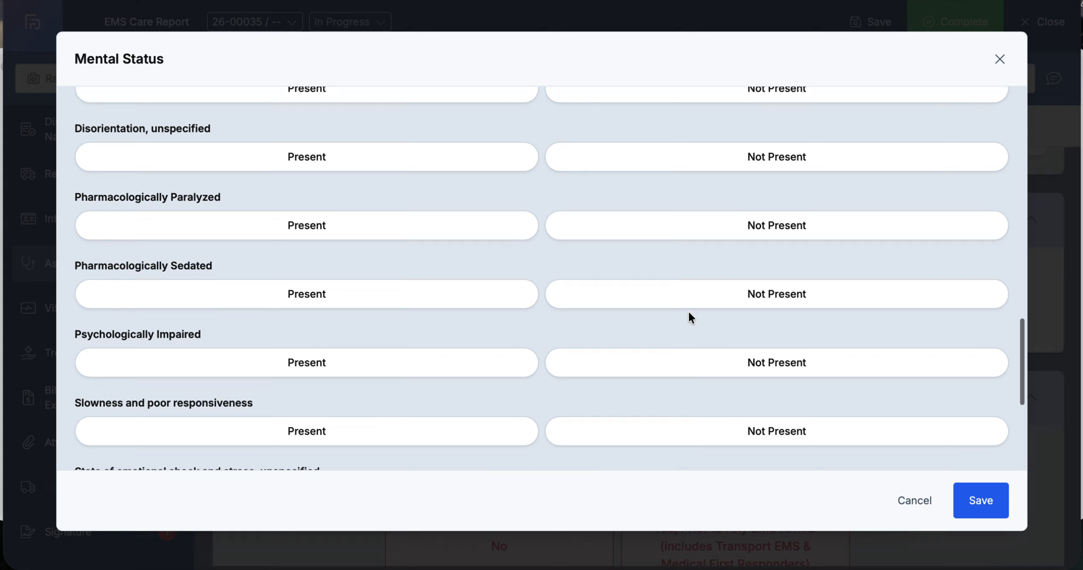
click(916, 501)
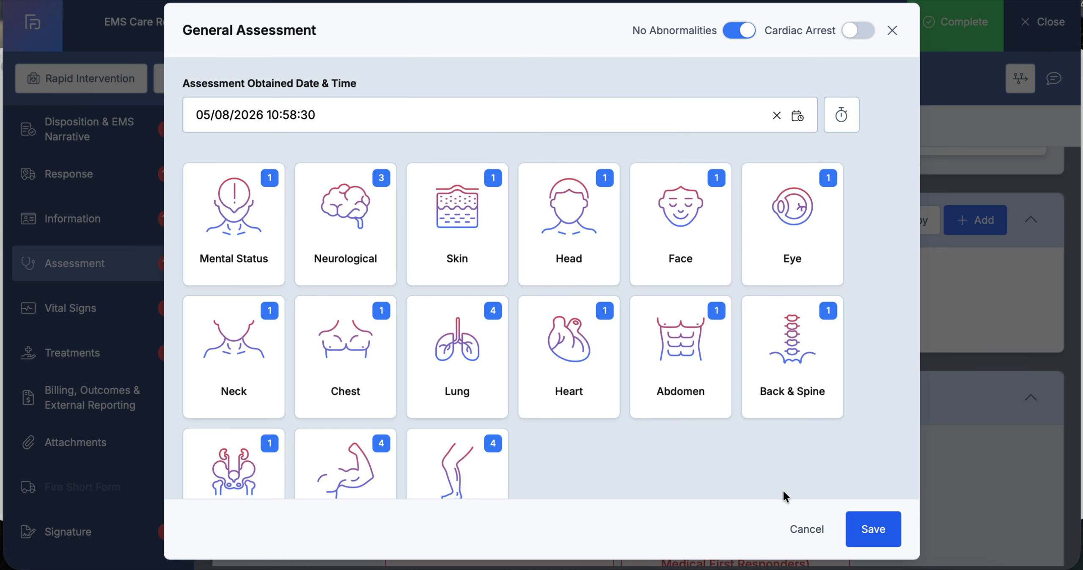
click(806, 531)
Set Cardiac Arrest to No
scroll(556, 422, down, 5)
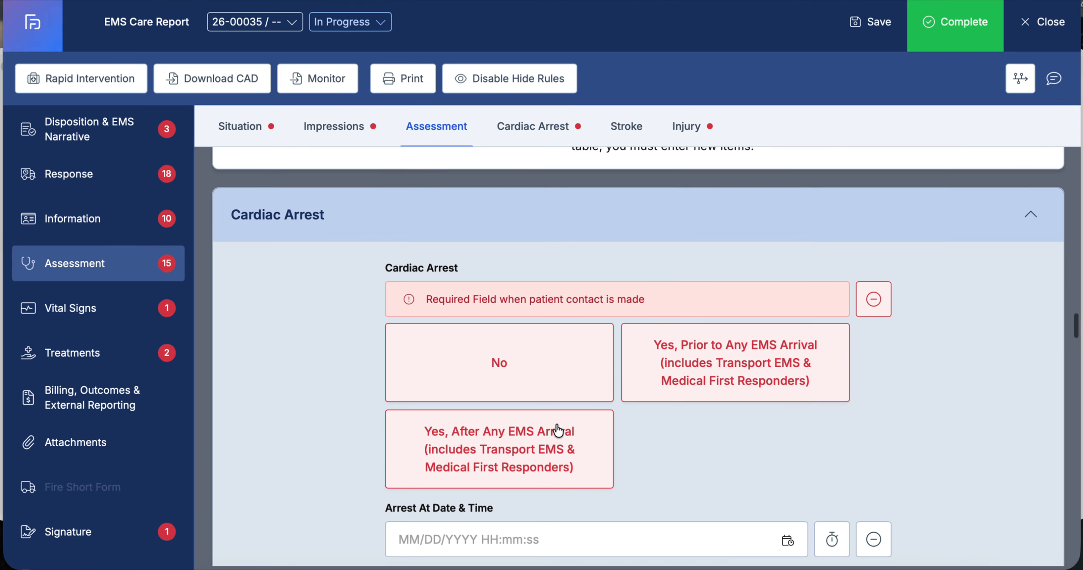
click(515, 362)
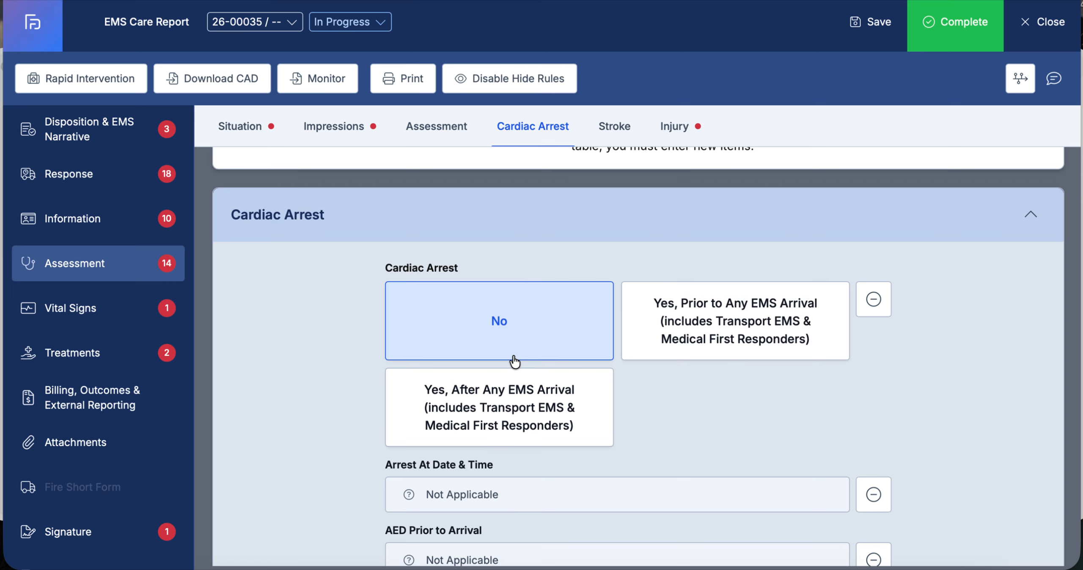
Review the remaining Cardiac Arrest fields below the selection
scroll(515, 361, down, 14)
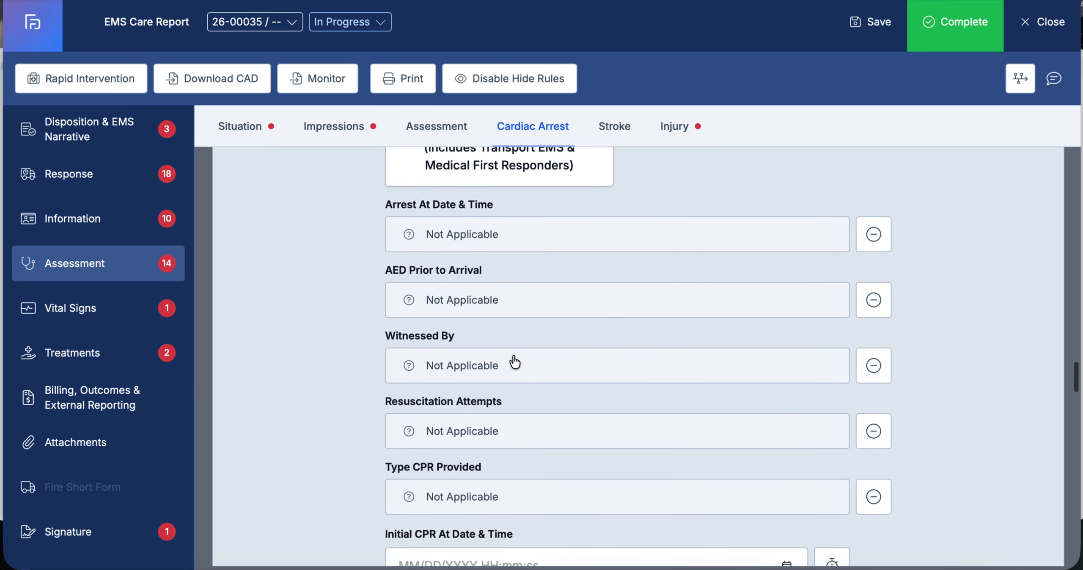
scroll(514, 360, up, 14)
scroll(515, 360, down, 20)
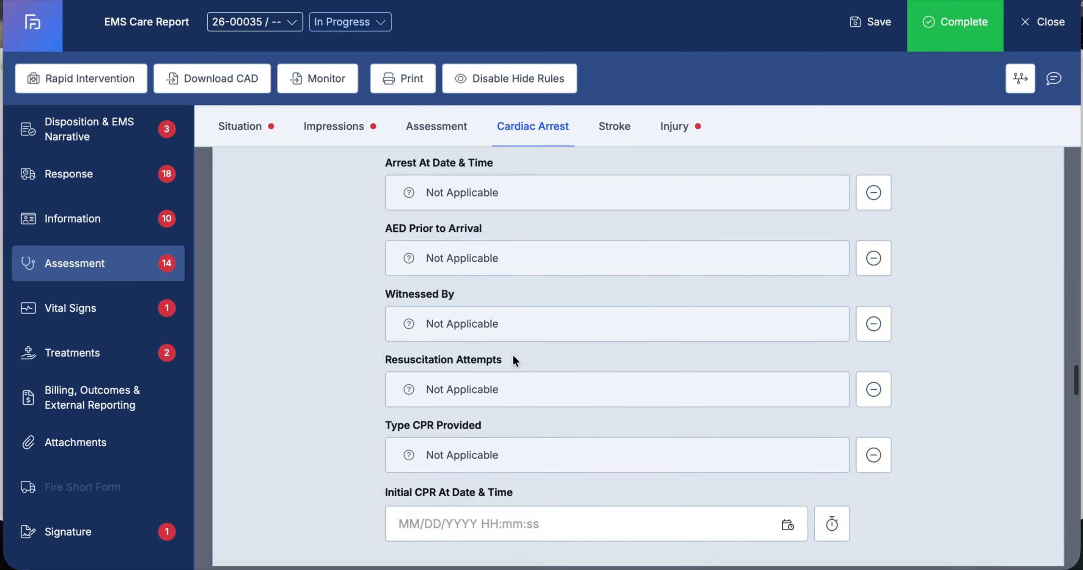
scroll(515, 361, up, 10)
scroll(513, 360, up, 5)
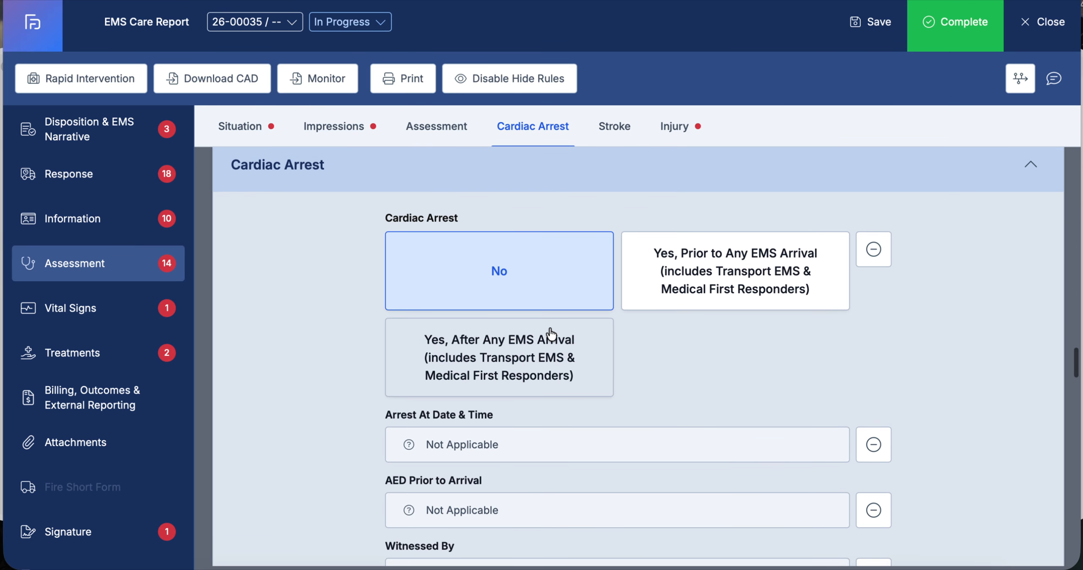
scroll(392, 366, down, 2)
scroll(391, 366, down, 20)
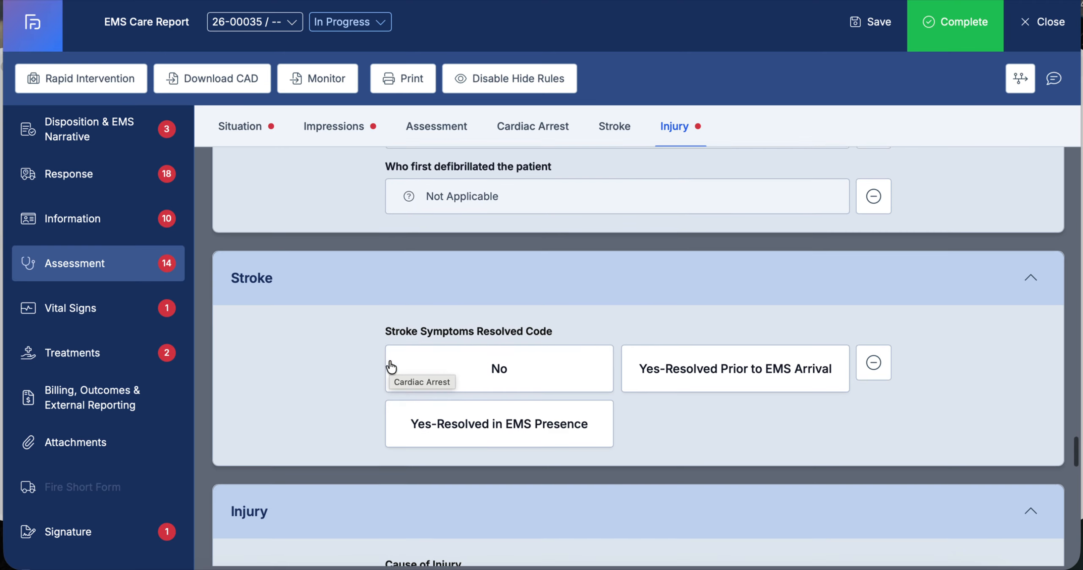
click(467, 364)
In the Injury section, mark position 10 as the main area of the car impacted
scroll(454, 367, down, 9)
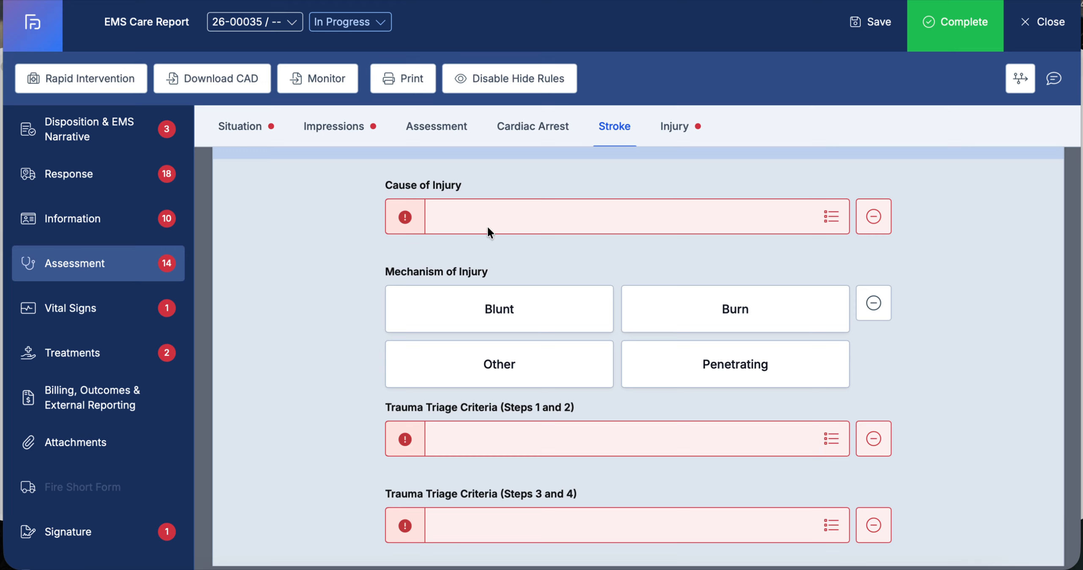
scroll(621, 220, down, 3)
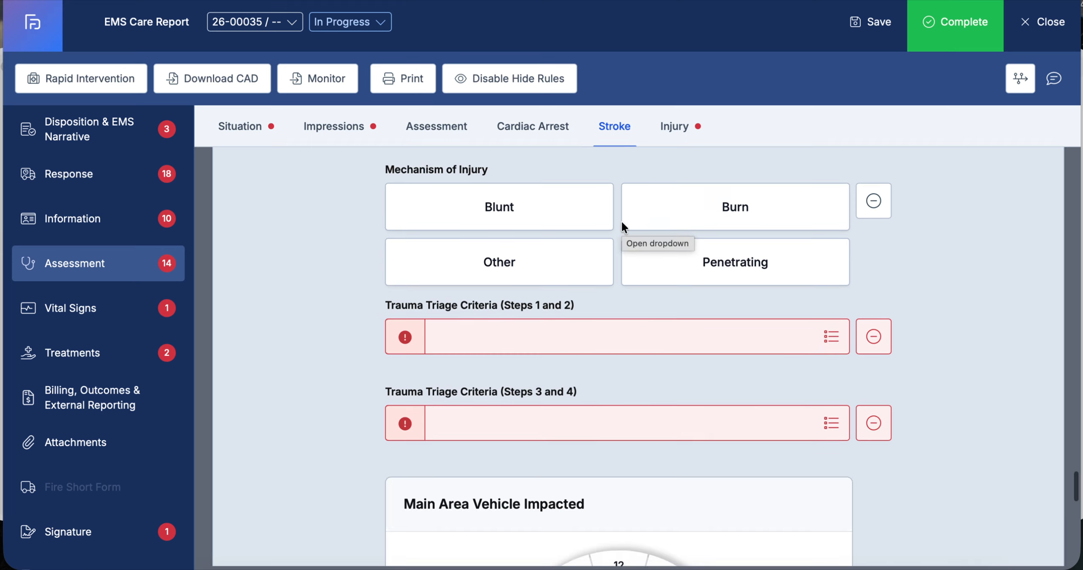
scroll(557, 344, down, 10)
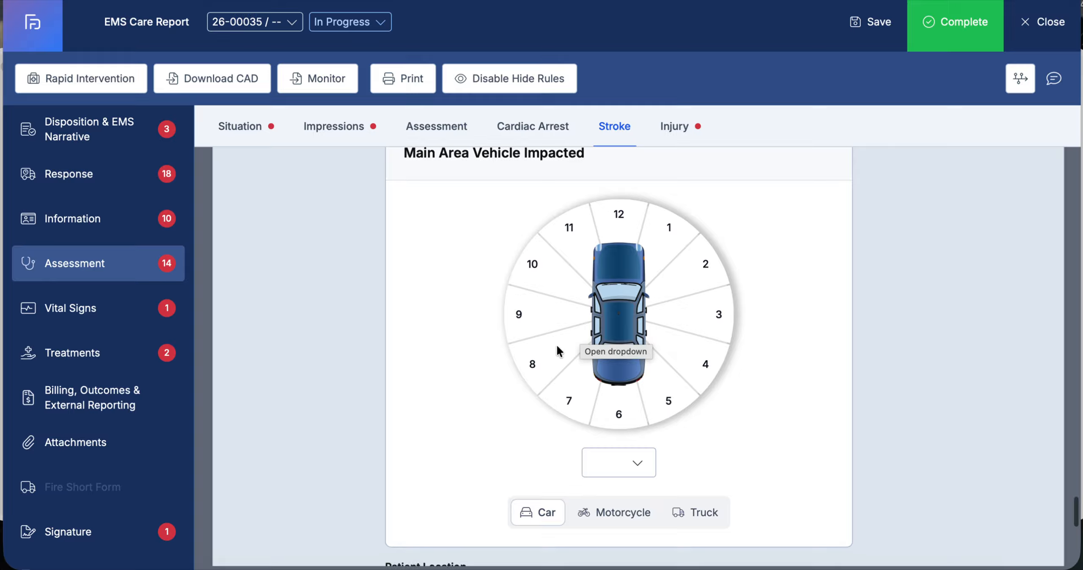
click(542, 283)
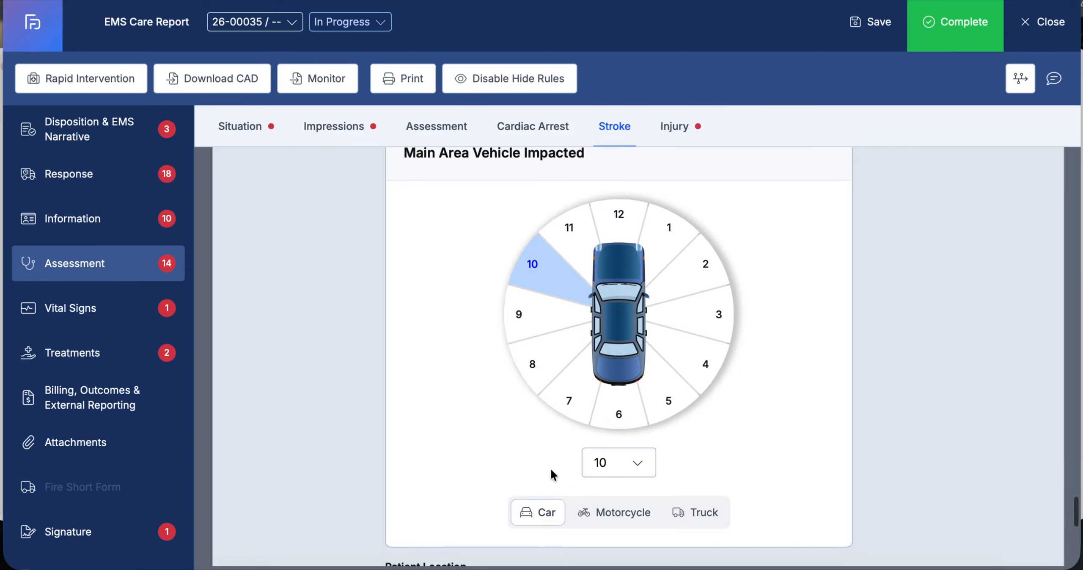
Go to Vital Signs, add a vitals record, and search for and select the assigned crew member
scroll(550, 467, down, 10)
scroll(550, 467, down, 3)
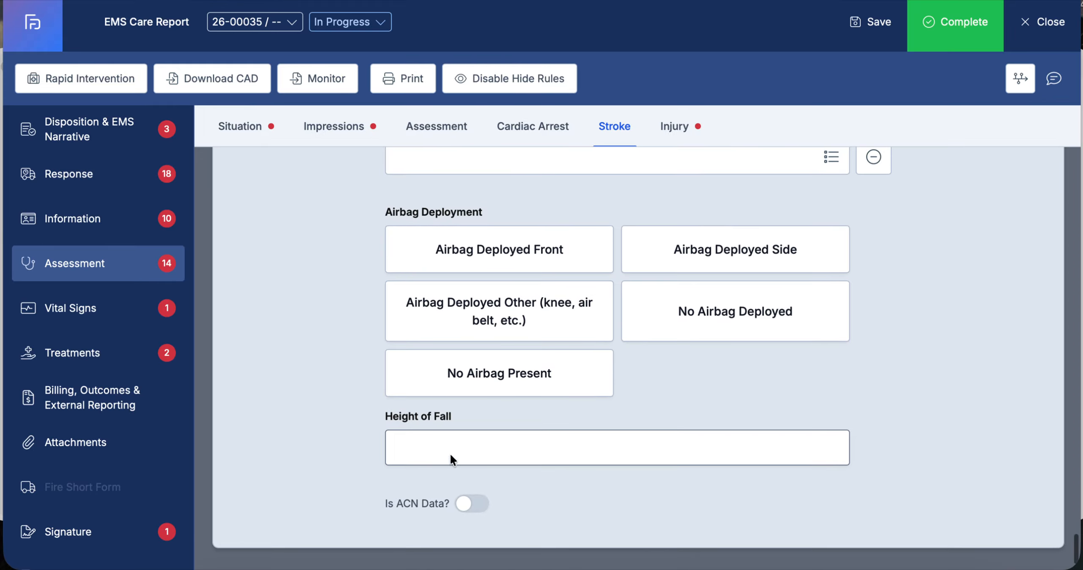
click(101, 314)
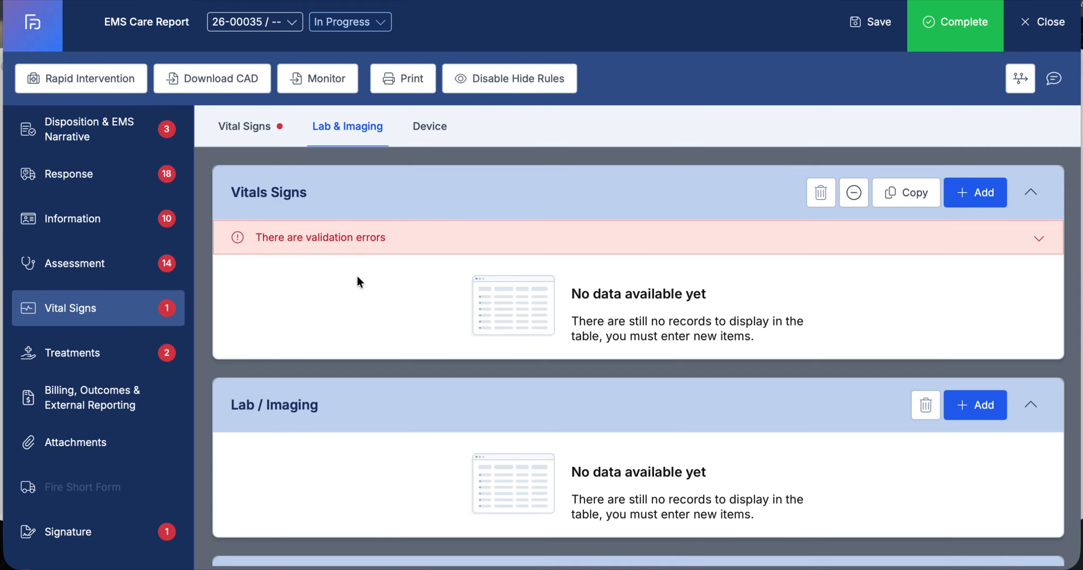
click(982, 195)
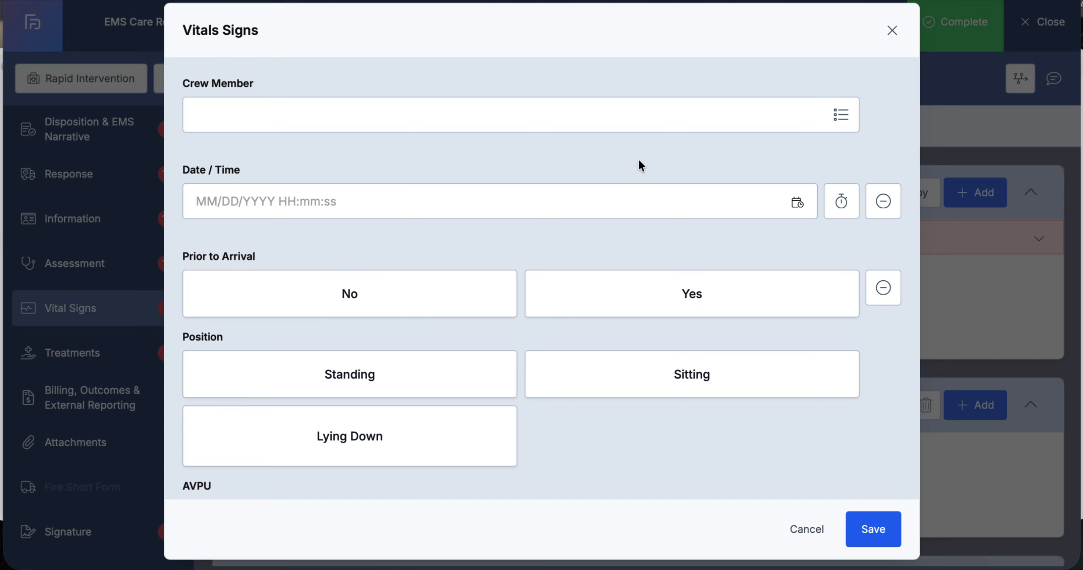
click(828, 127)
click(859, 69)
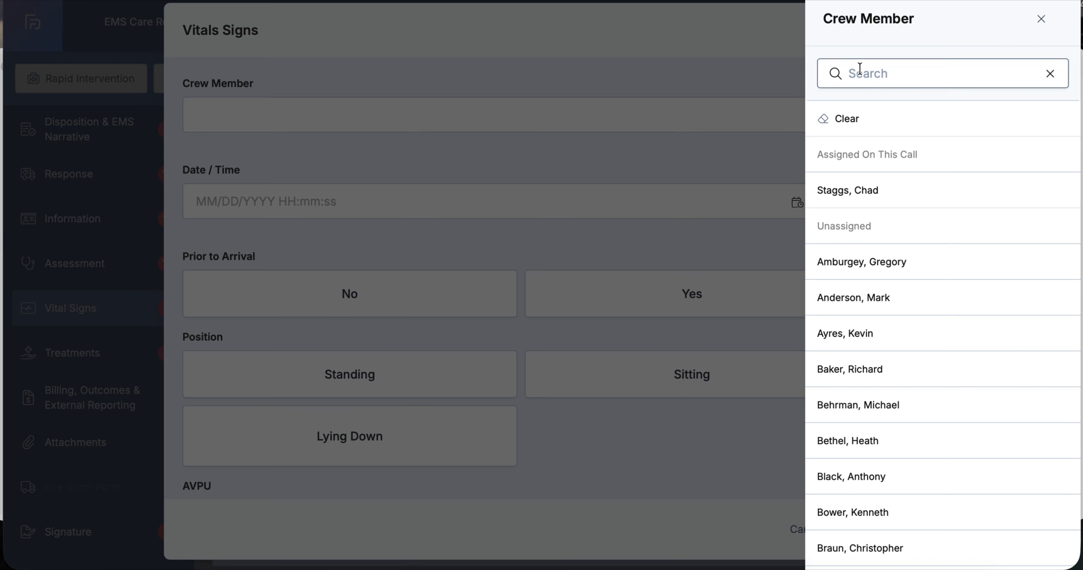
text(staggs)
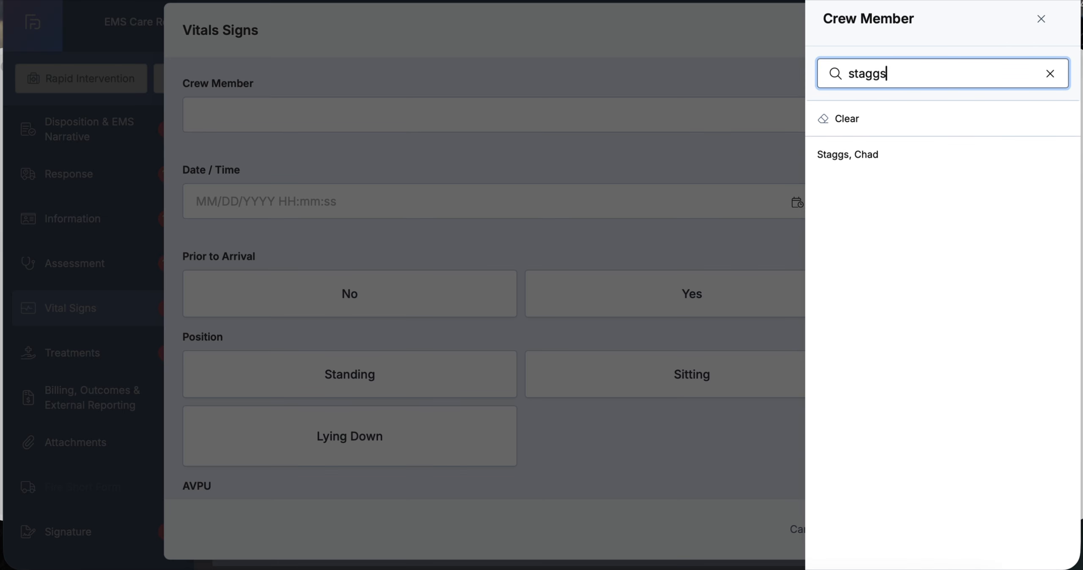
click(851, 155)
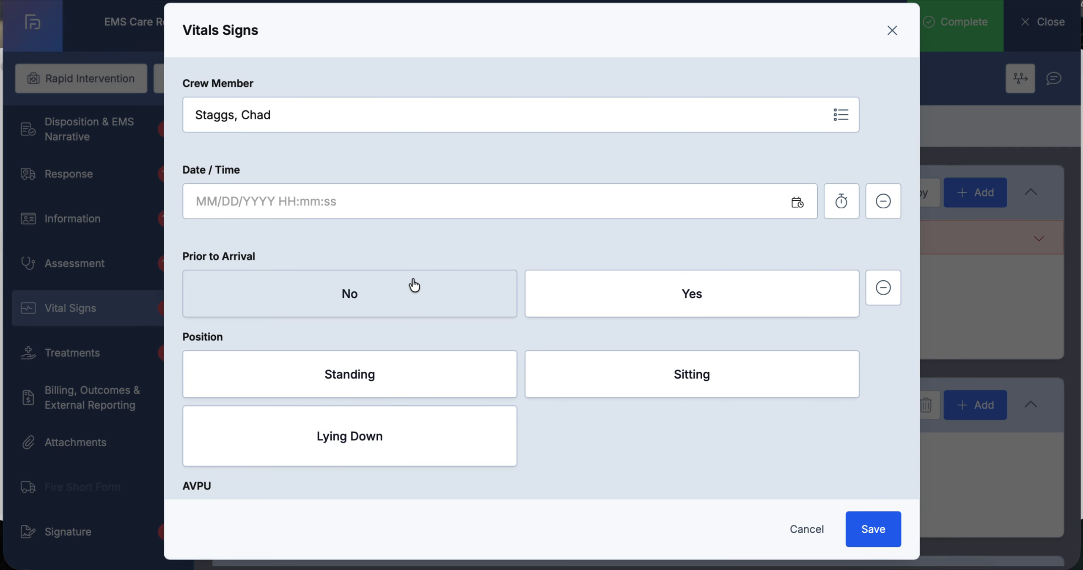
Set AVPU to Alert and enter a heart rate of 98
scroll(413, 285, down, 2)
scroll(413, 286, down, 3)
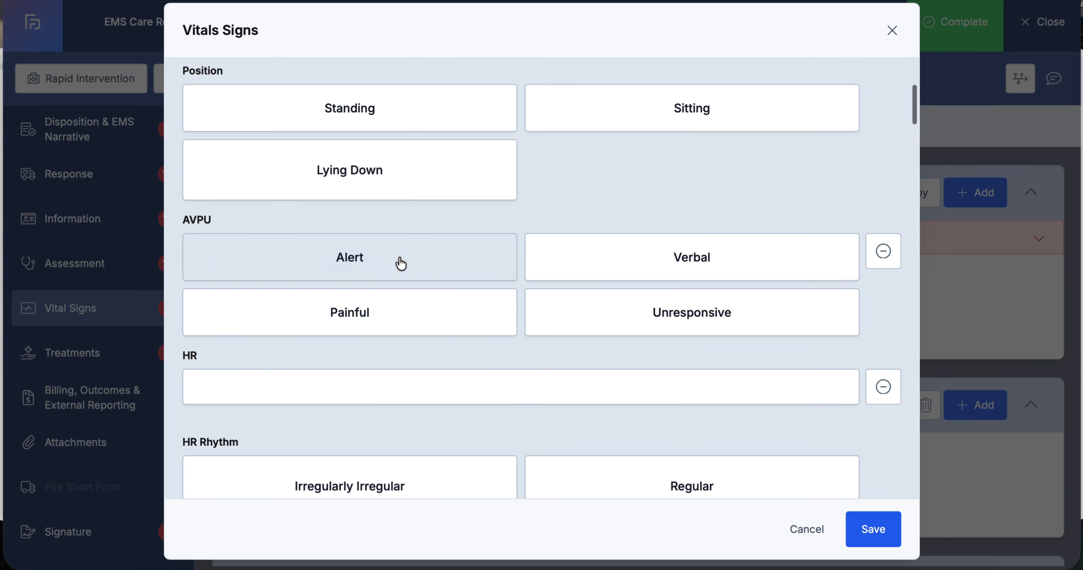
click(401, 260)
click(360, 381)
text(98)
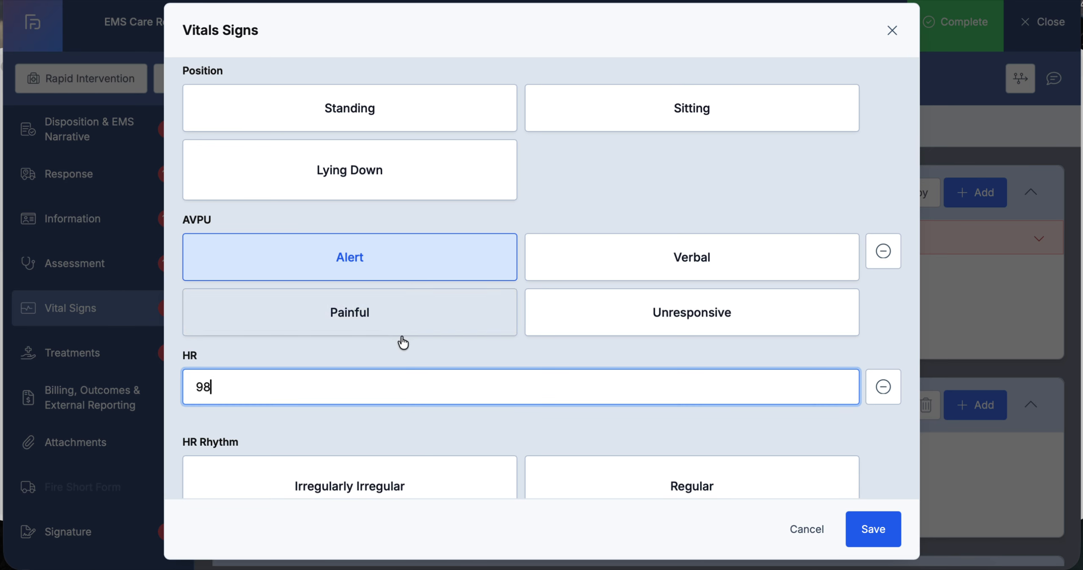
Enter SBP 120 and DBP 78, then save the vitals record
scroll(401, 341, down, 10)
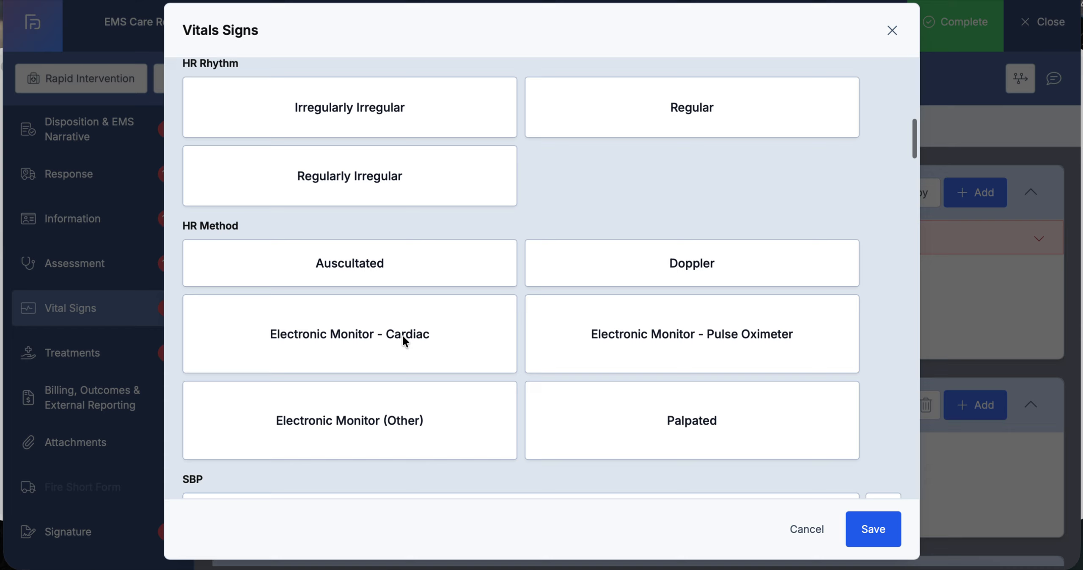
click(295, 337)
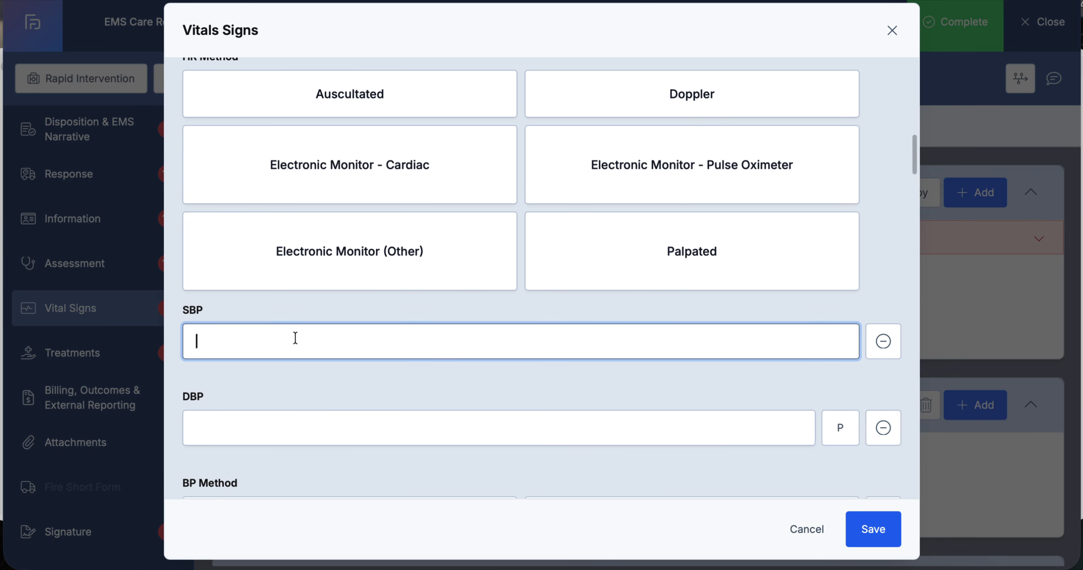
text(120)
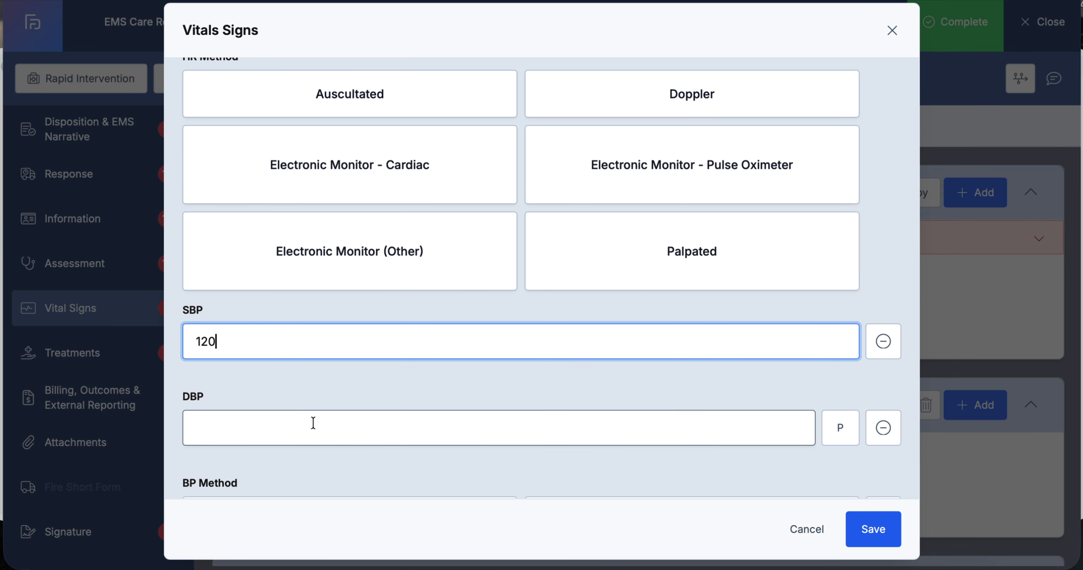
click(293, 428)
text(78)
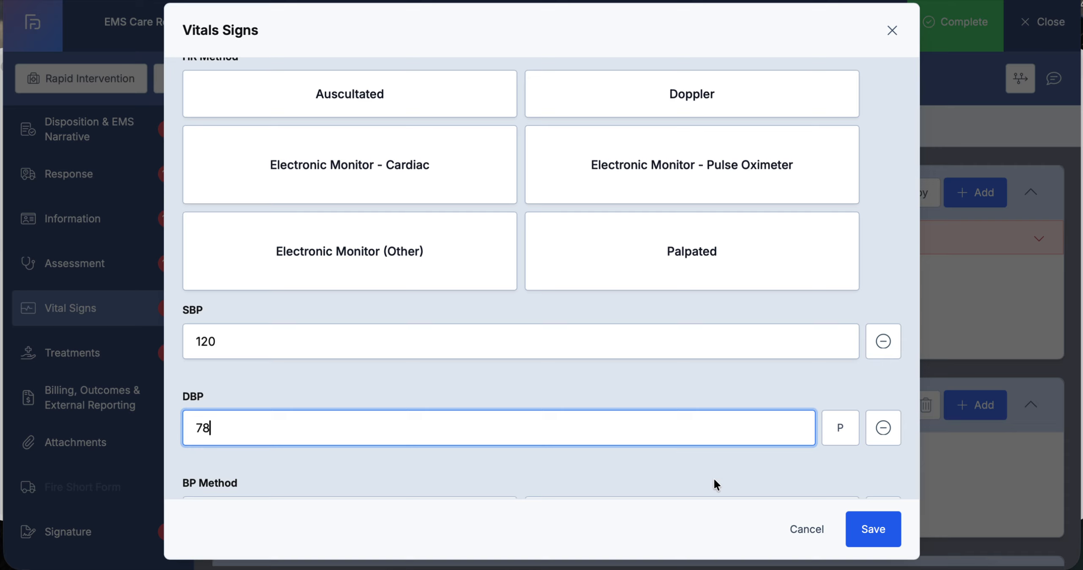
scroll(702, 440, down, 2)
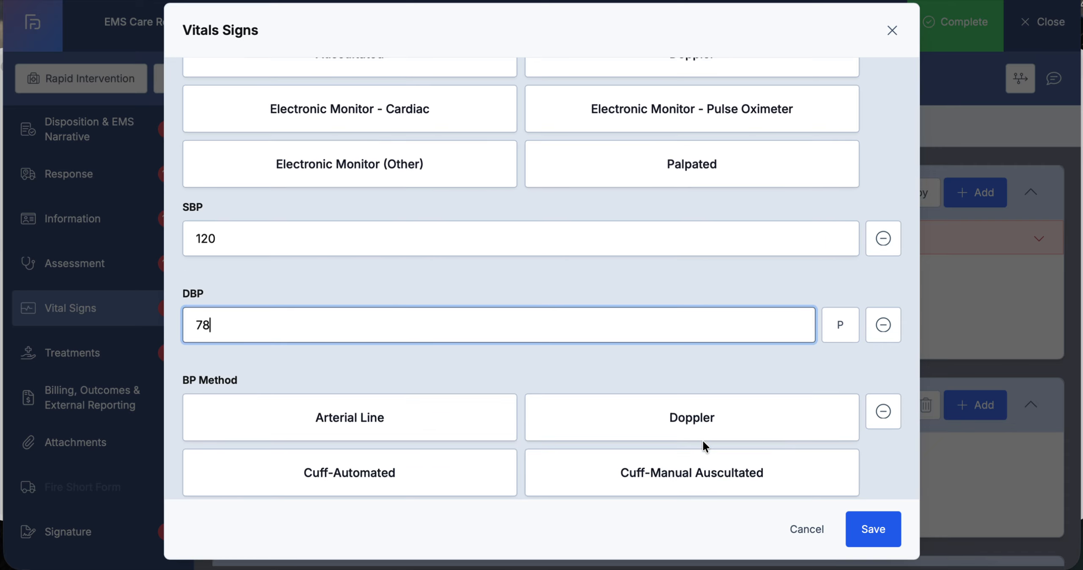
click(878, 528)
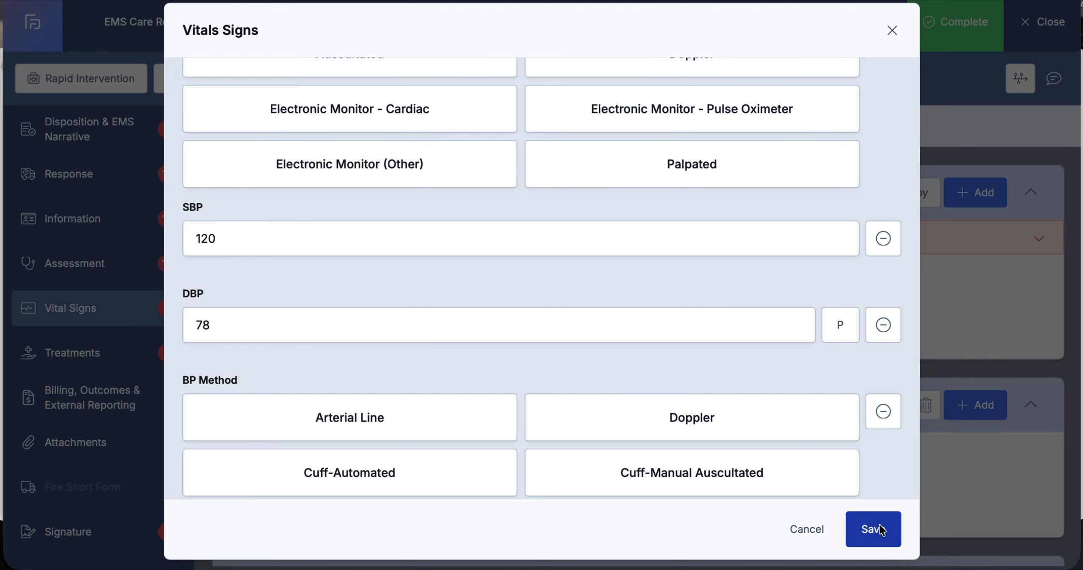
click(872, 529)
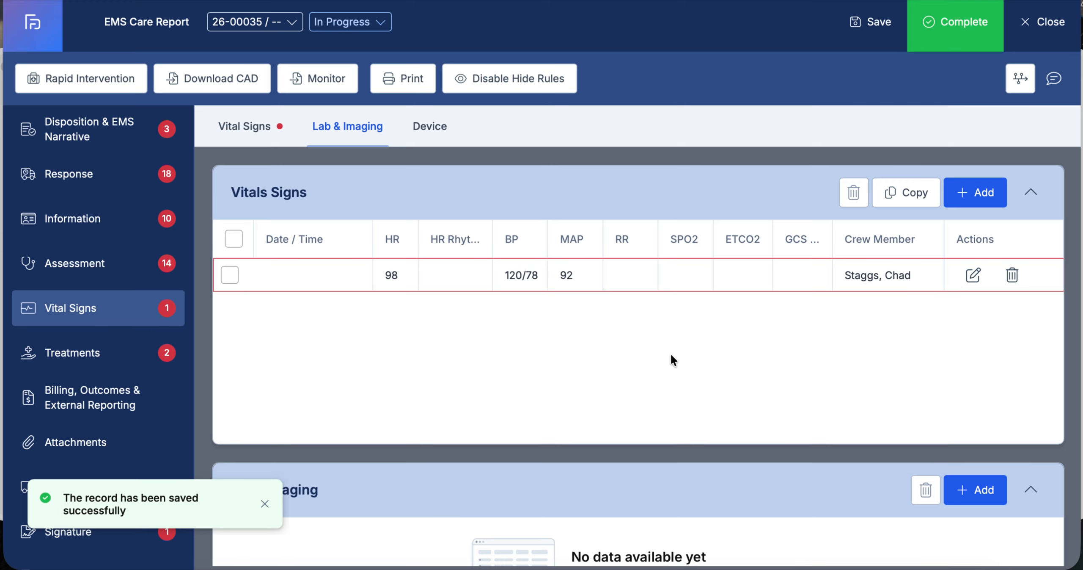
right_click(671, 355)
key(Escape)
scroll(607, 374, down, 6)
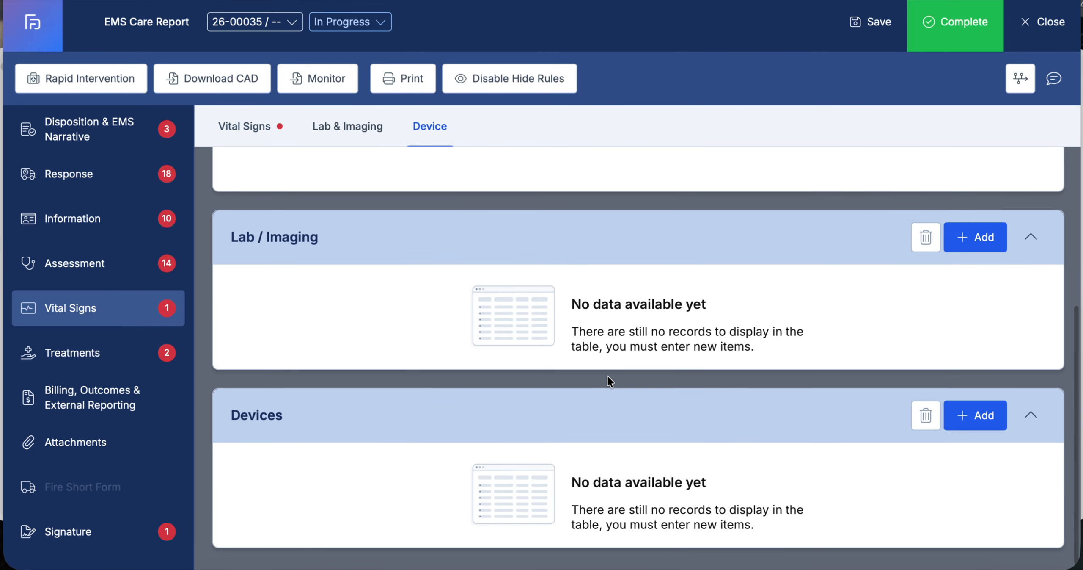
scroll(608, 375, down, 1)
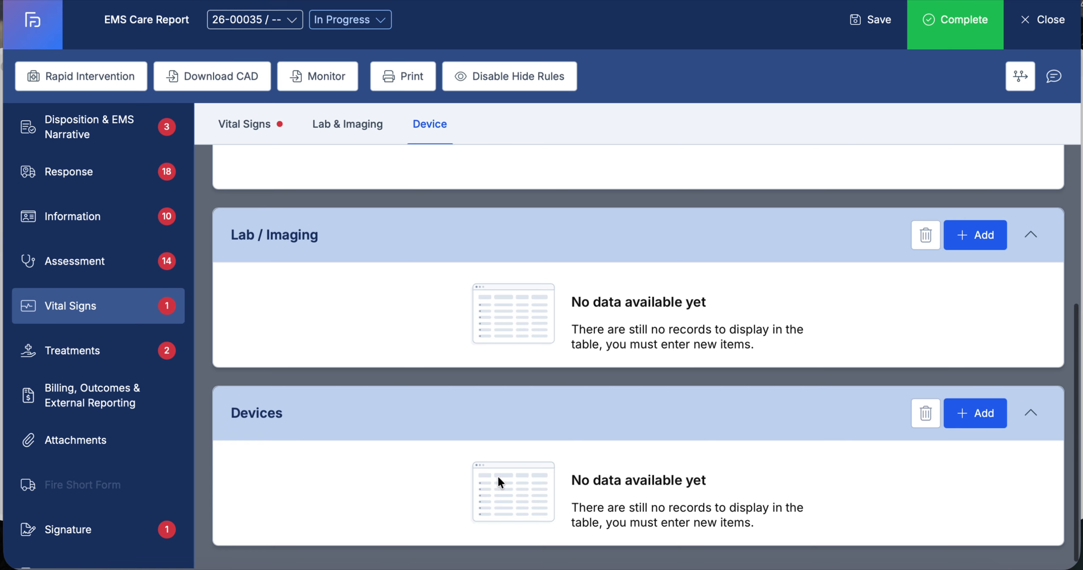
Open Treatments, start a procedure record, and browse and search the procedure name list before closing it unsaved
click(109, 352)
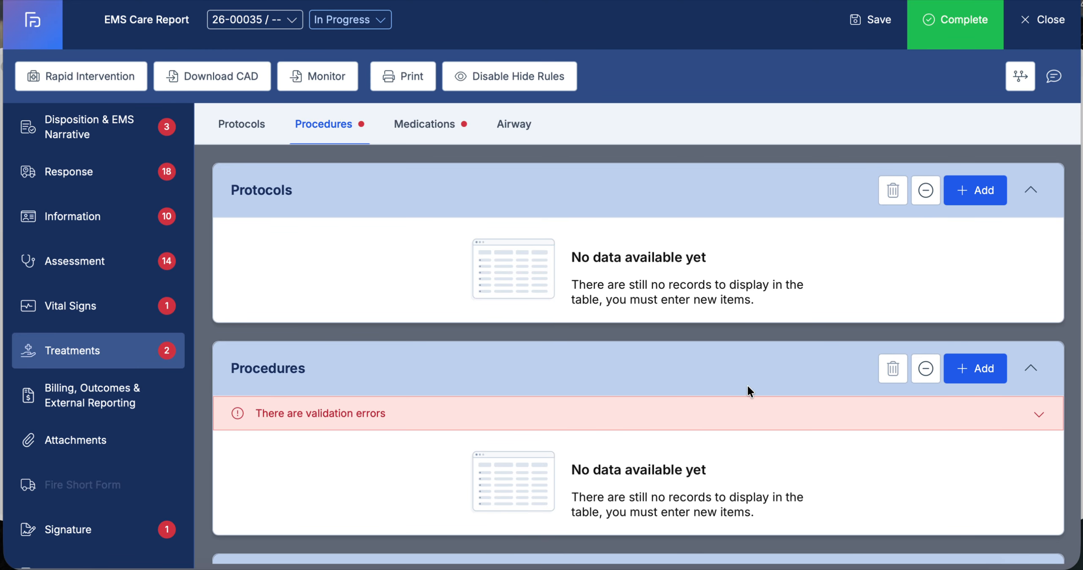
scroll(747, 386, down, 3)
click(978, 225)
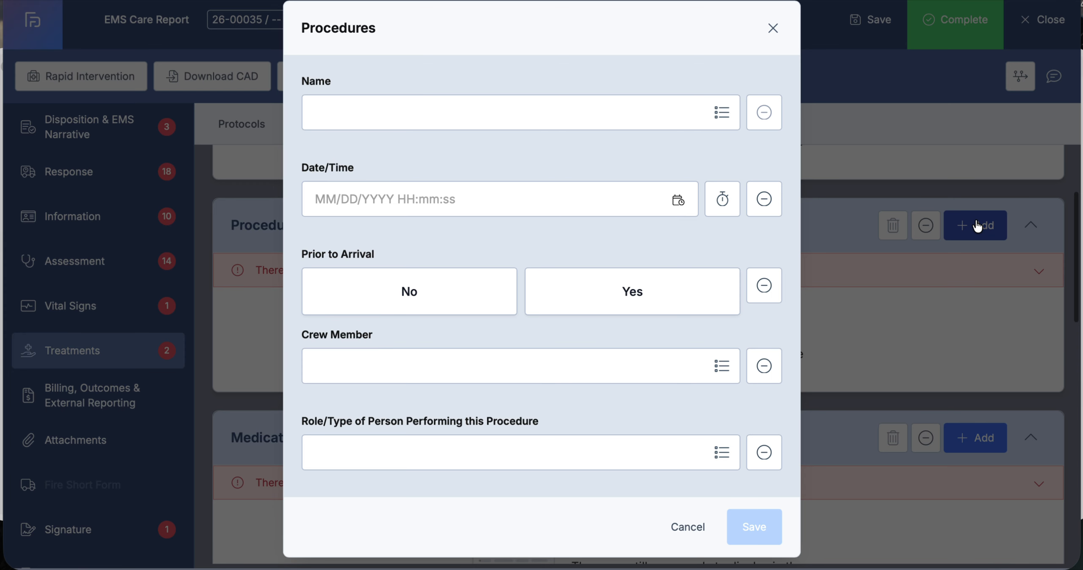
click(721, 112)
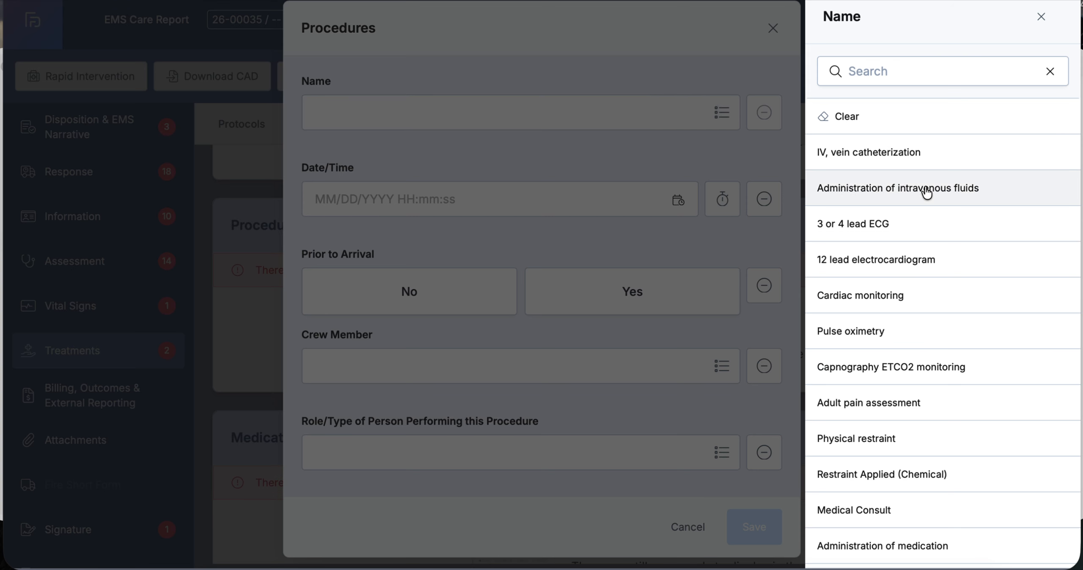
scroll(817, 356, down, 2)
scroll(887, 355, up, 2)
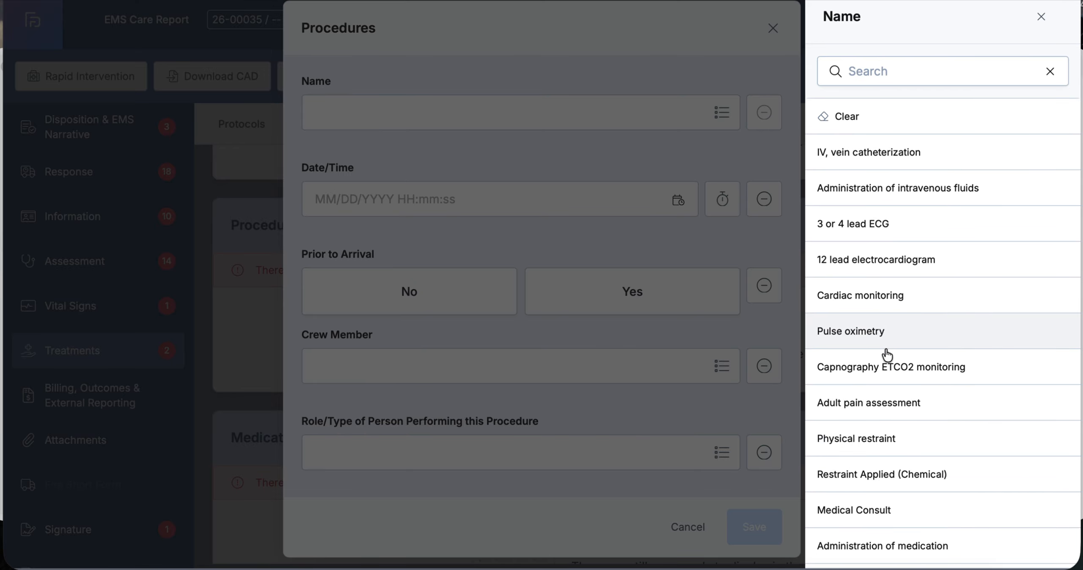
click(874, 72)
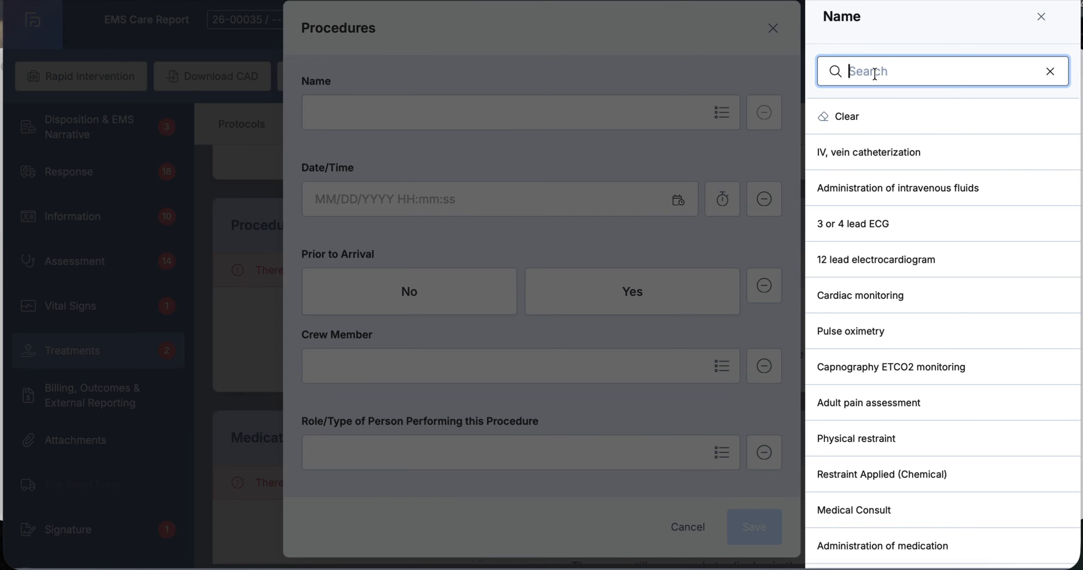
text(ox)
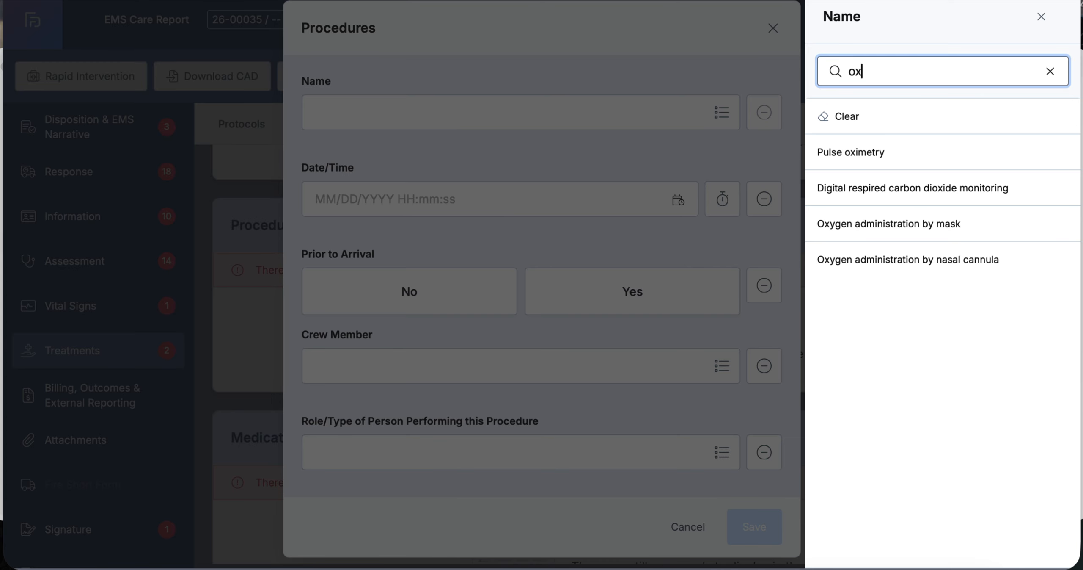
key(BackSpace)
key(BackSpace)
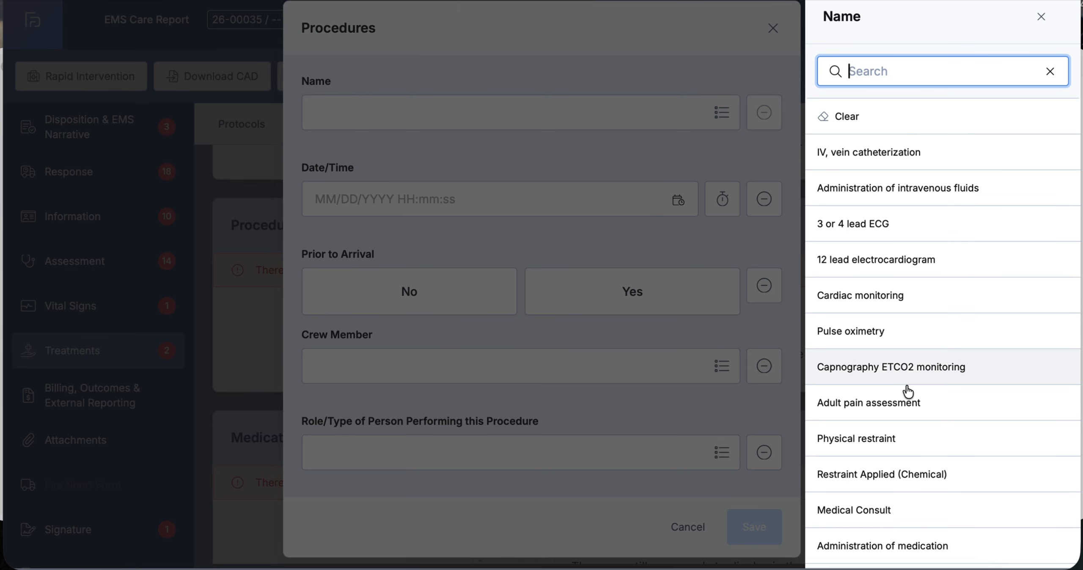
scroll(908, 392, down, 3)
scroll(908, 391, down, 15)
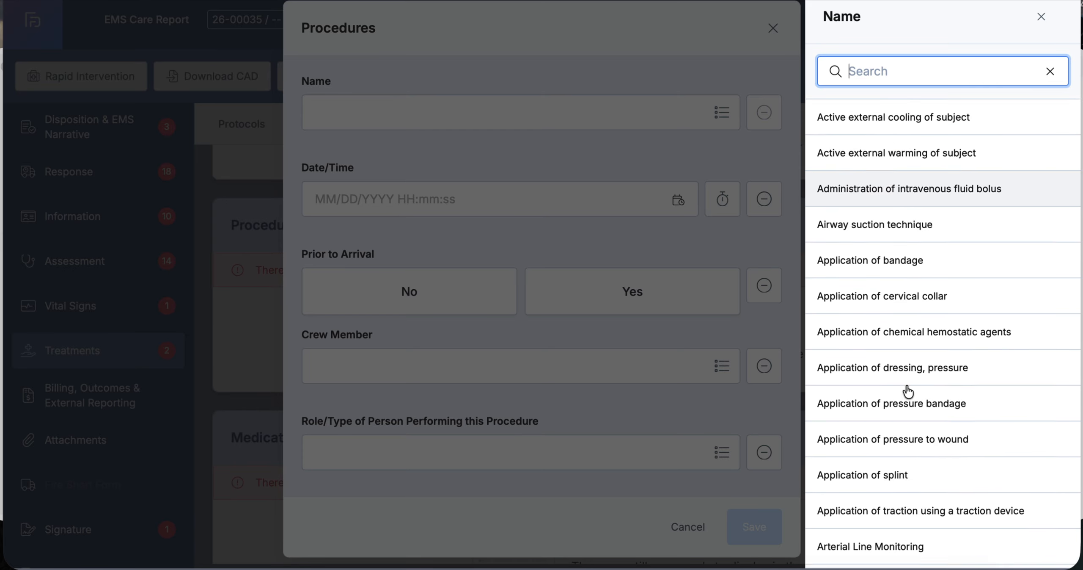
scroll(908, 391, down, 20)
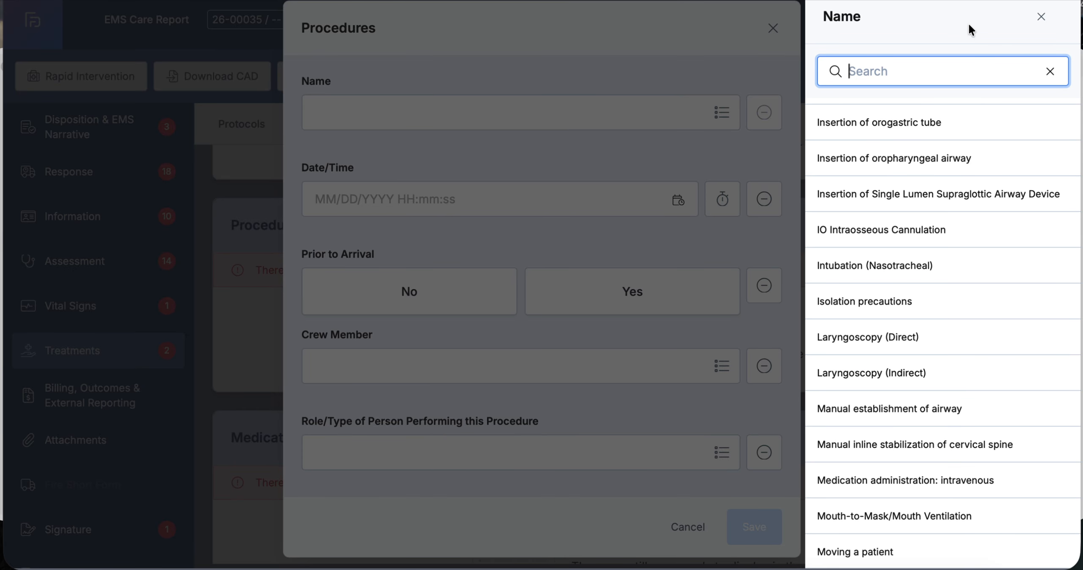
click(1042, 18)
click(772, 29)
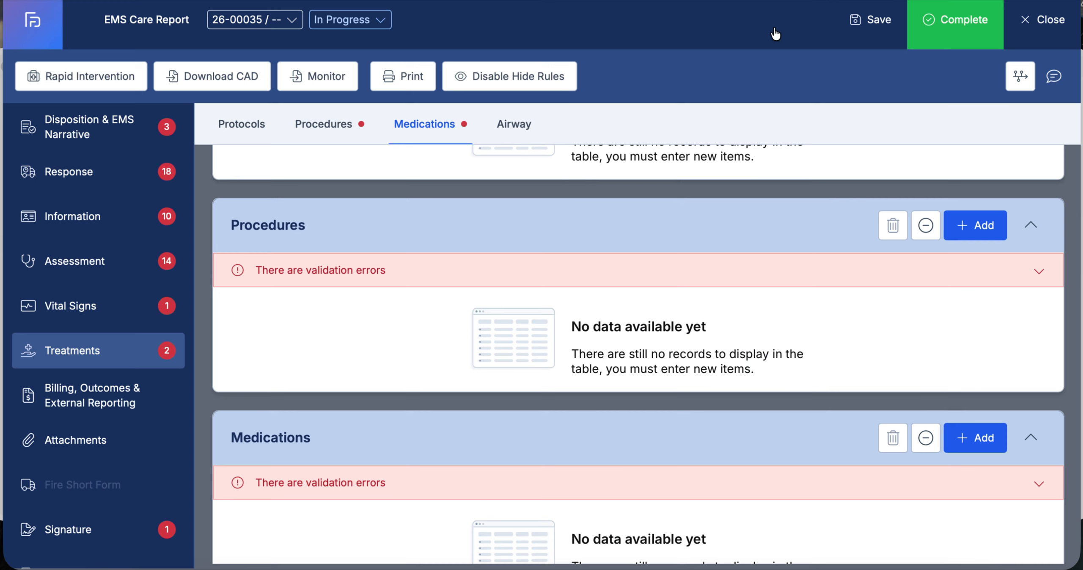
Start a medication record and browse the medication name list, then close it without saving
scroll(443, 334, down, 5)
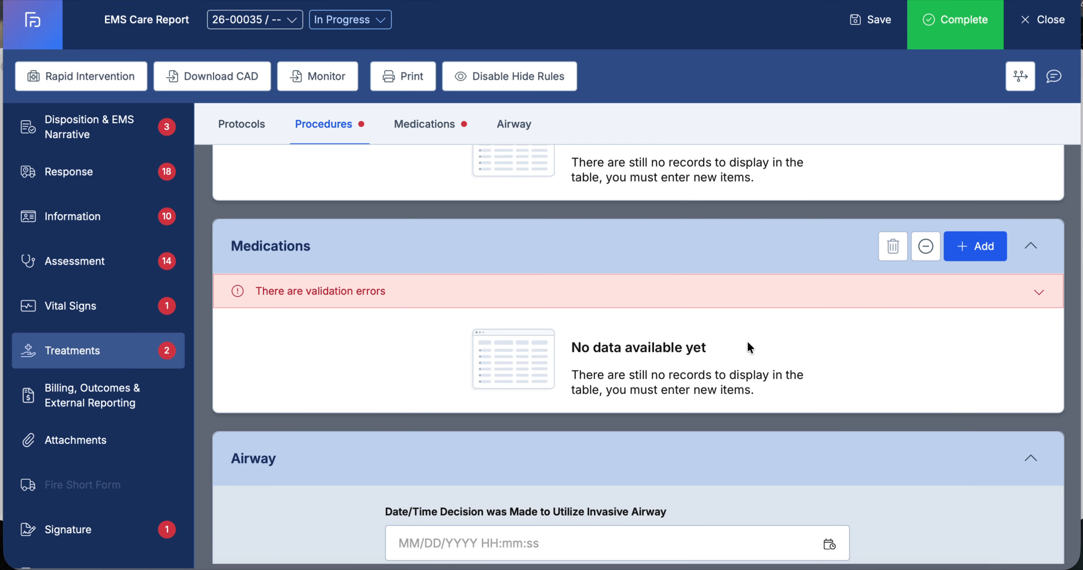
click(978, 247)
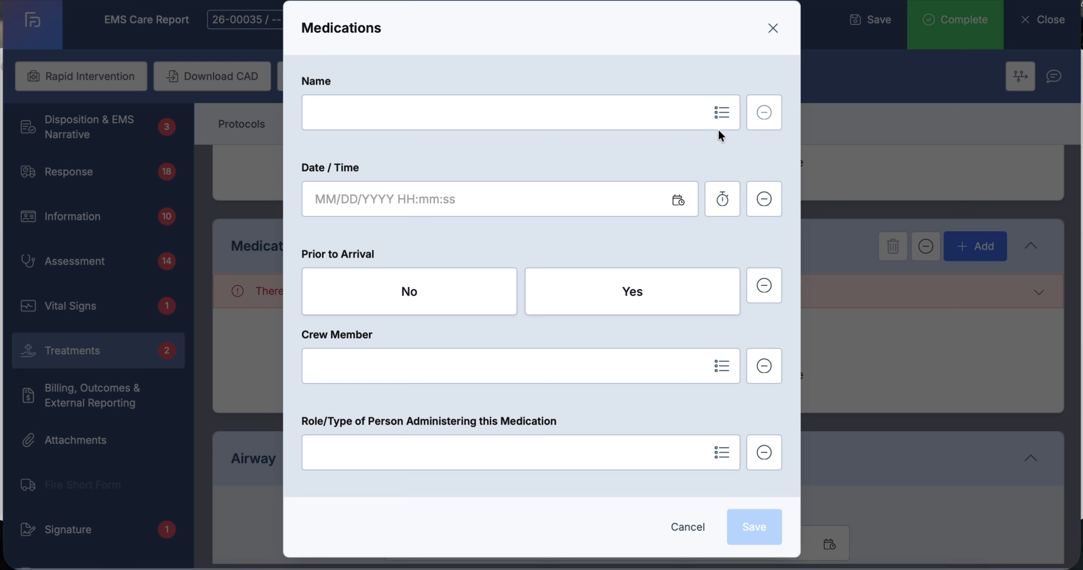
click(724, 113)
scroll(904, 339, down, 10)
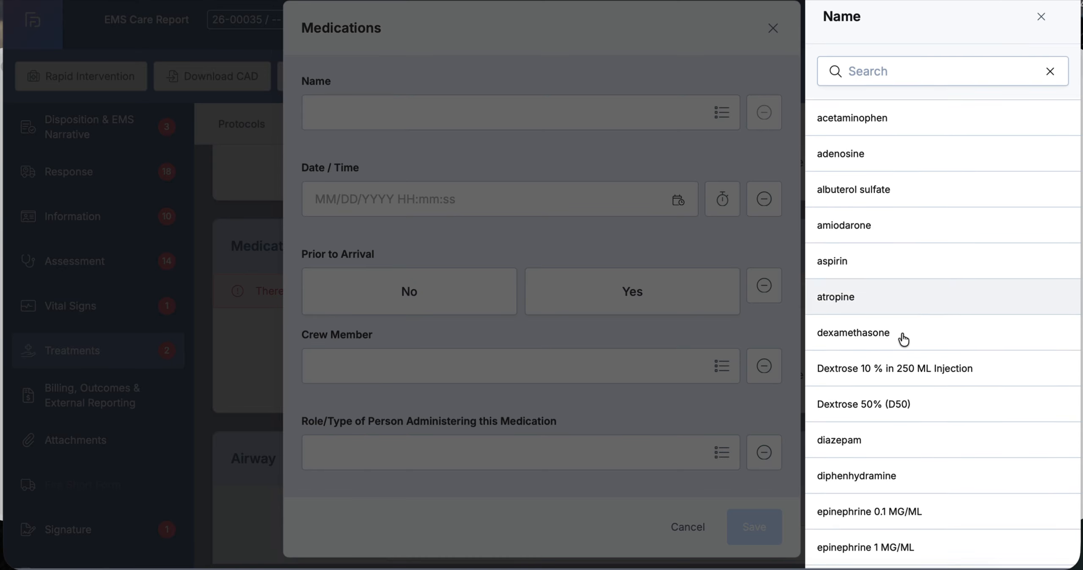
scroll(903, 339, up, 10)
click(1041, 16)
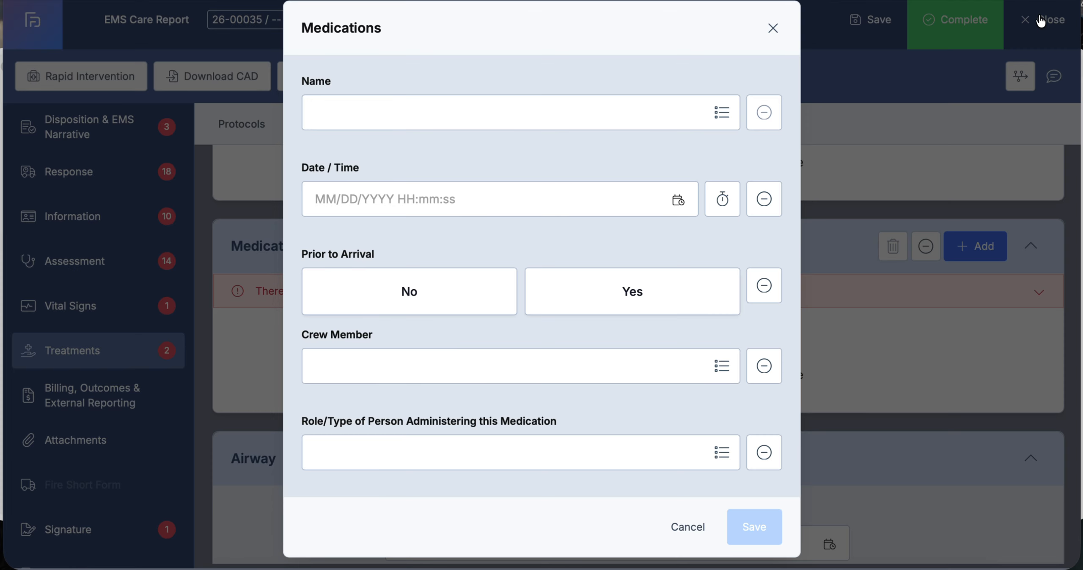
click(774, 28)
Mark the Medications section as Not Applicable
click(925, 246)
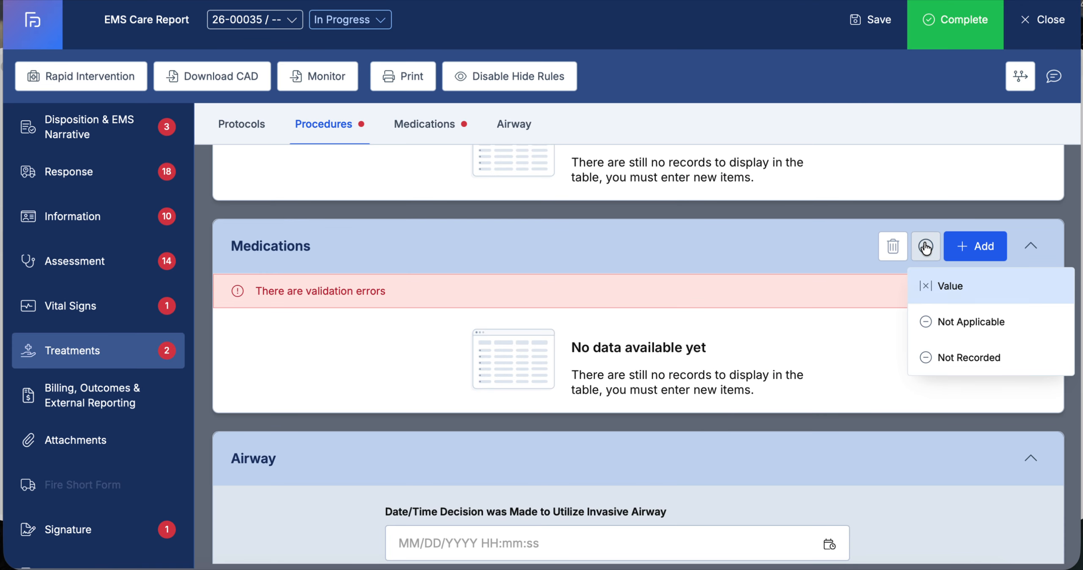
click(950, 321)
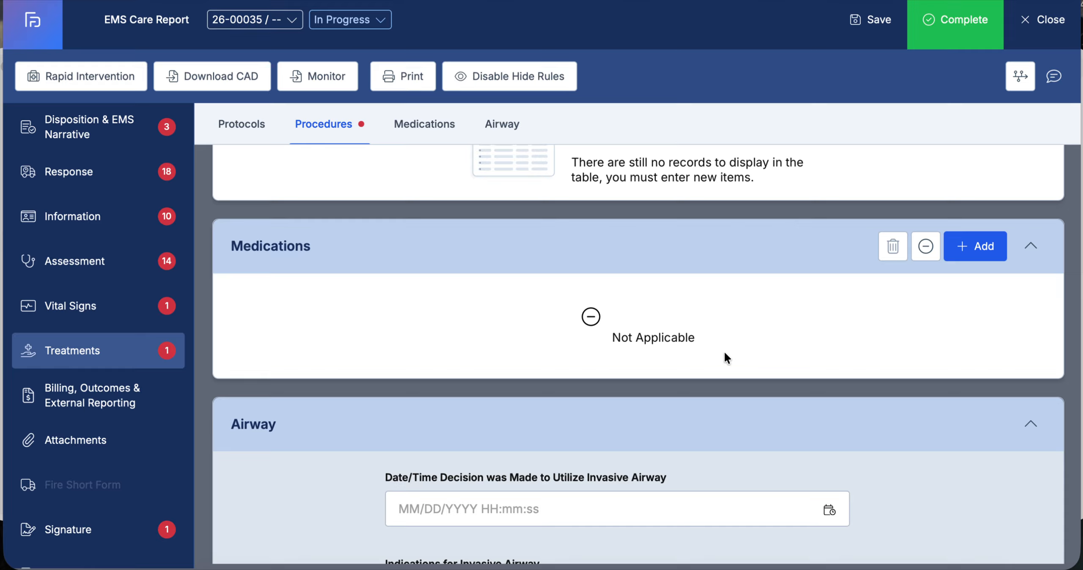
Review the Airway section fields and the Attachments page
scroll(724, 355, down, 8)
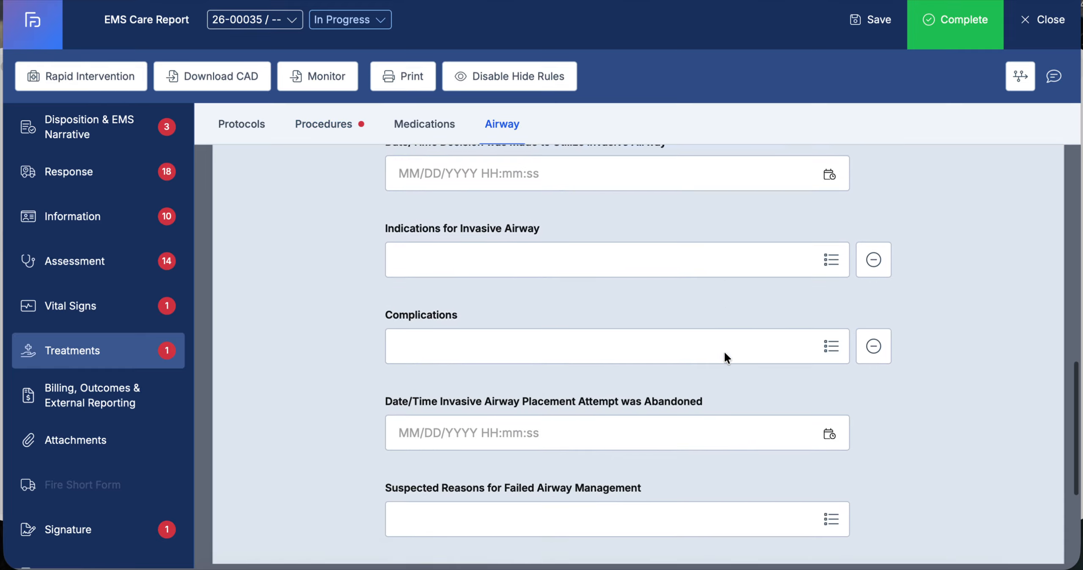
scroll(725, 356, up, 3)
scroll(725, 355, down, 6)
scroll(725, 352, down, 2)
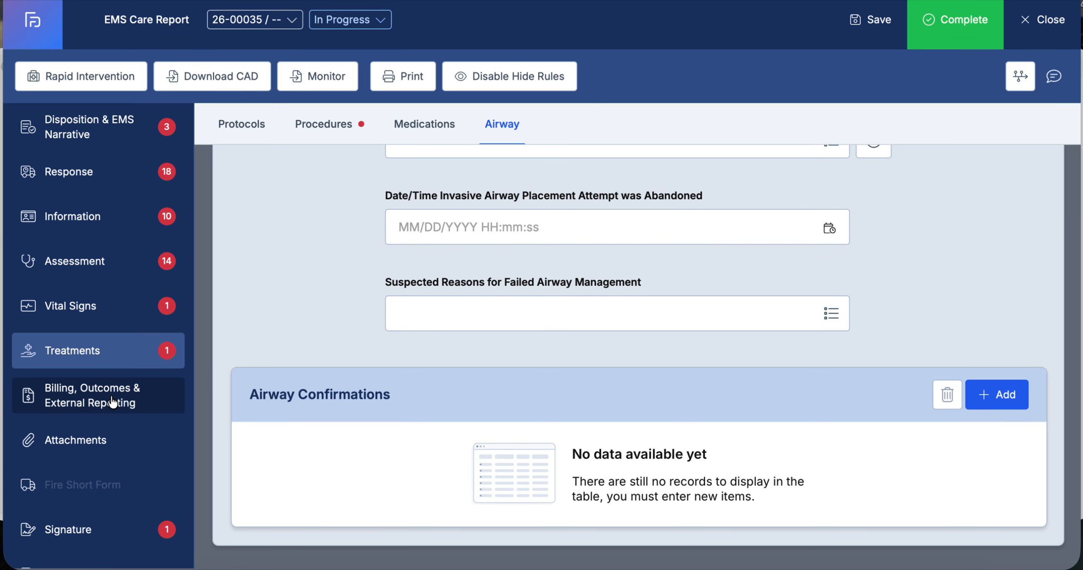
click(70, 444)
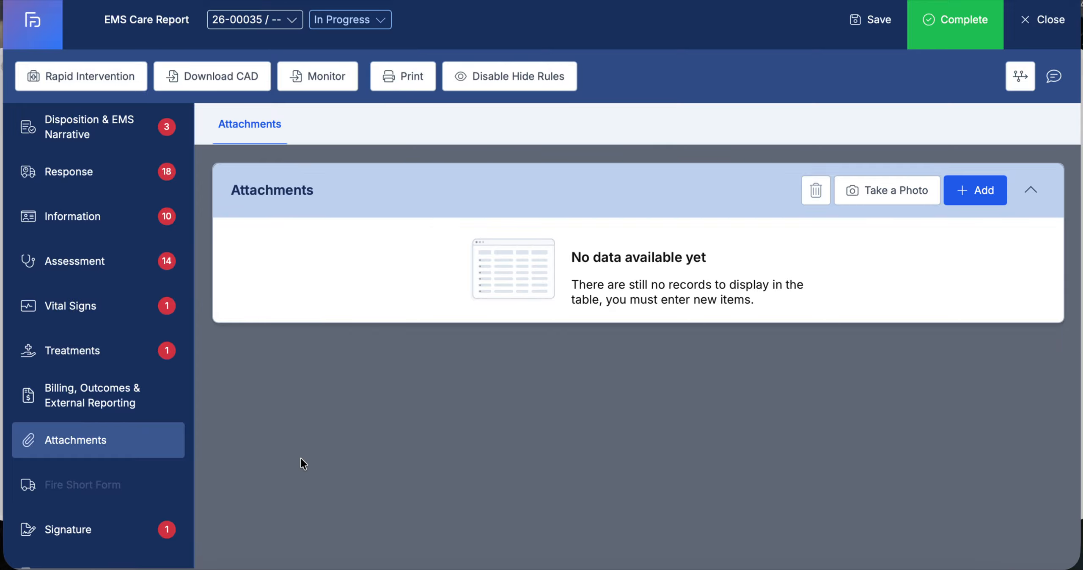
scroll(145, 460, down, 1)
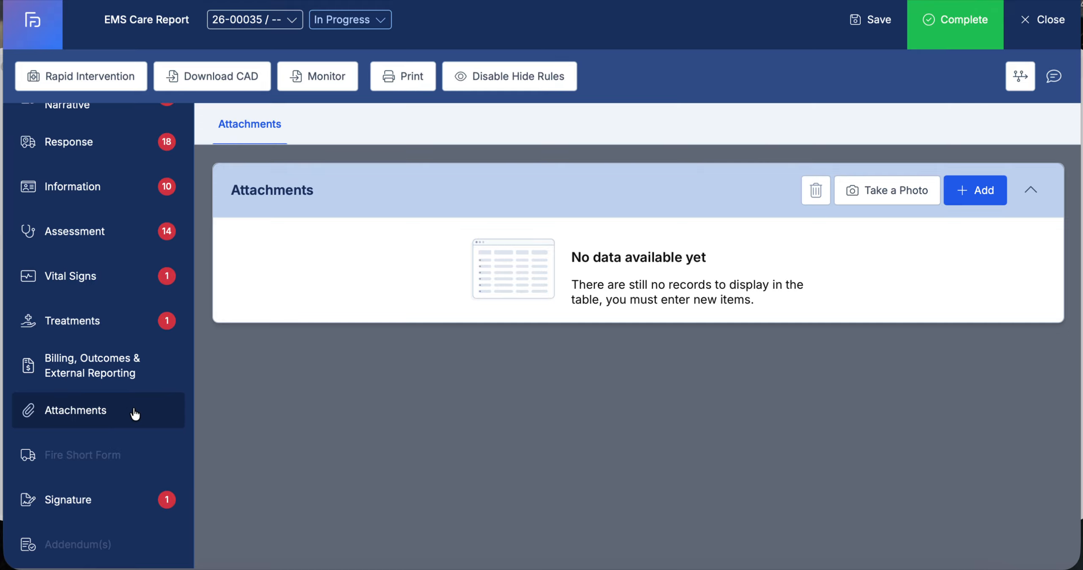
On the Signature page, edit the EMS provider signature block, select the assigned crew member, and stamp the current signature time
click(83, 499)
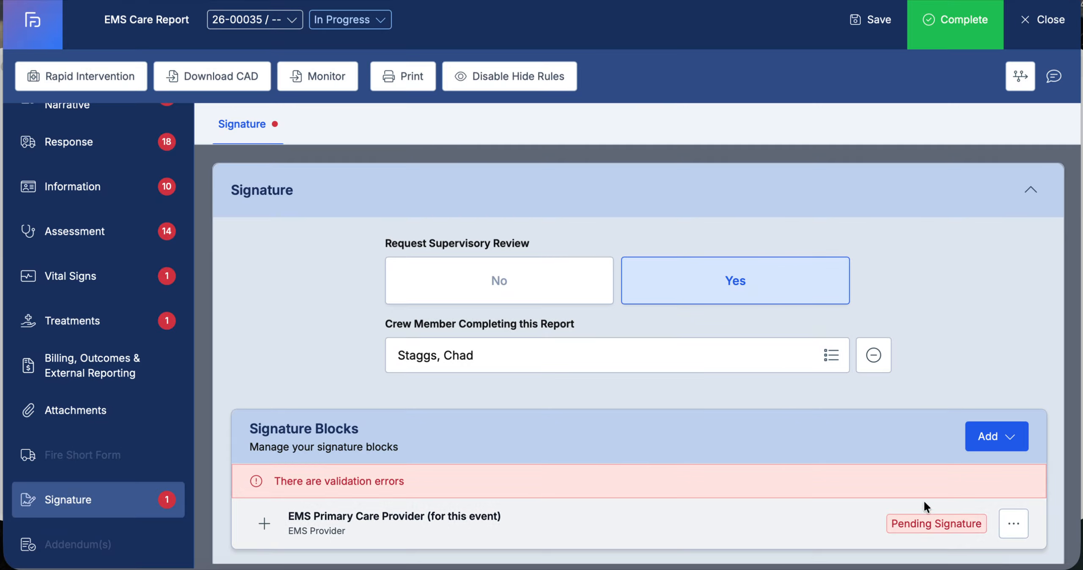
click(1013, 525)
click(941, 485)
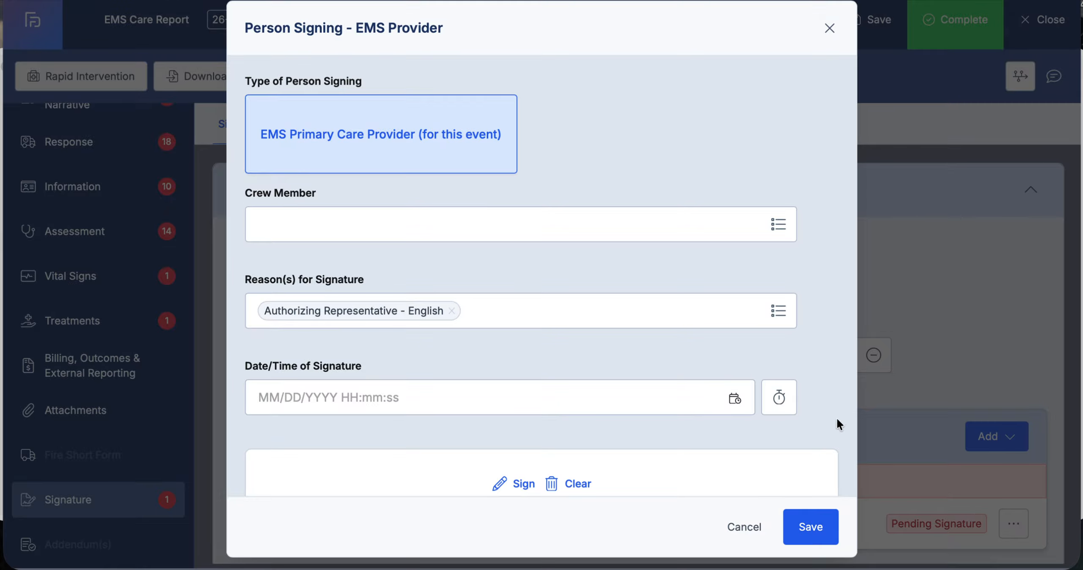
click(778, 224)
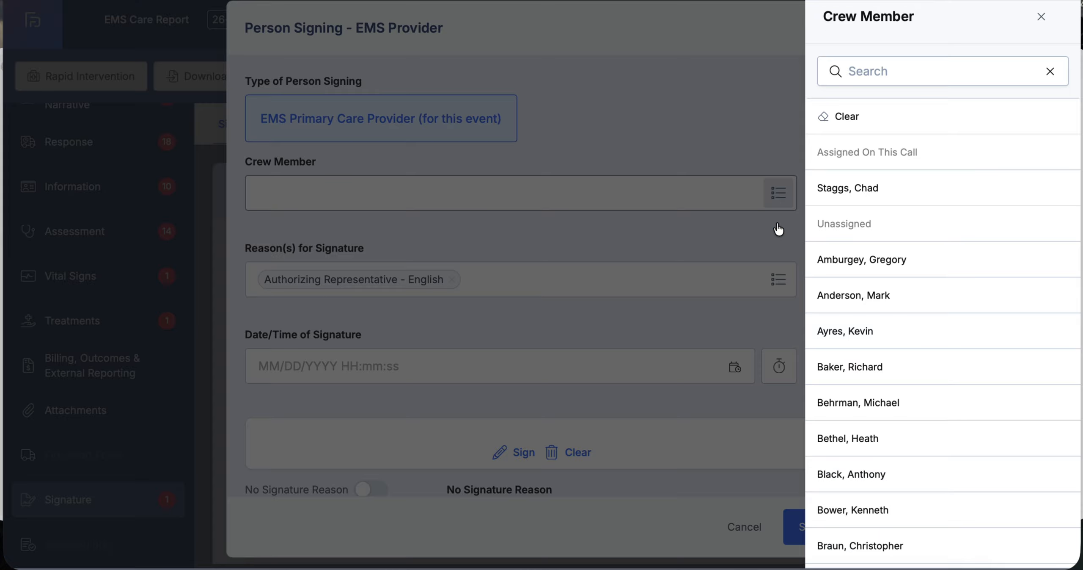
click(879, 77)
text(staggs)
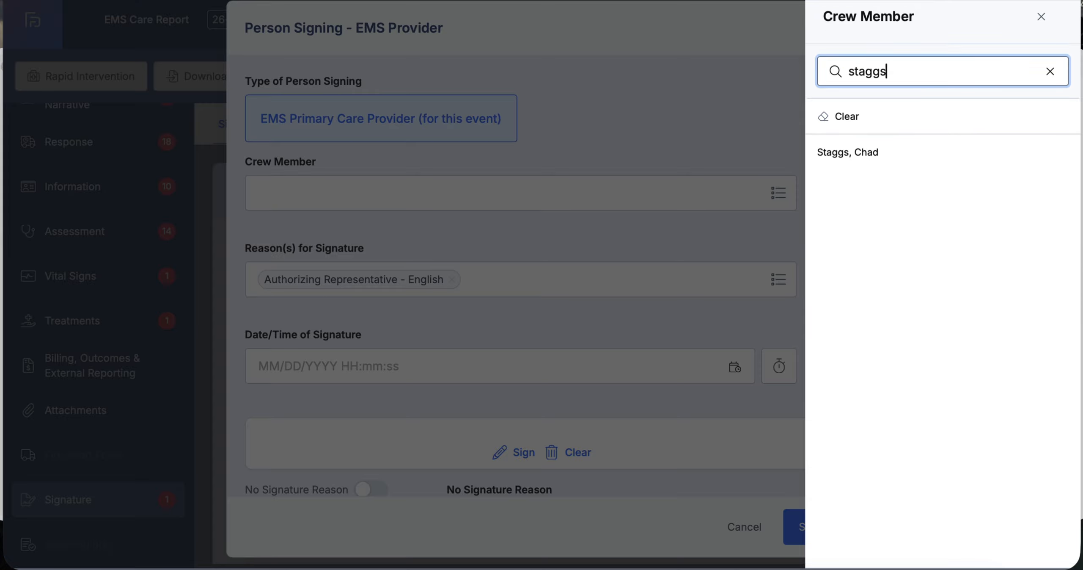
click(862, 153)
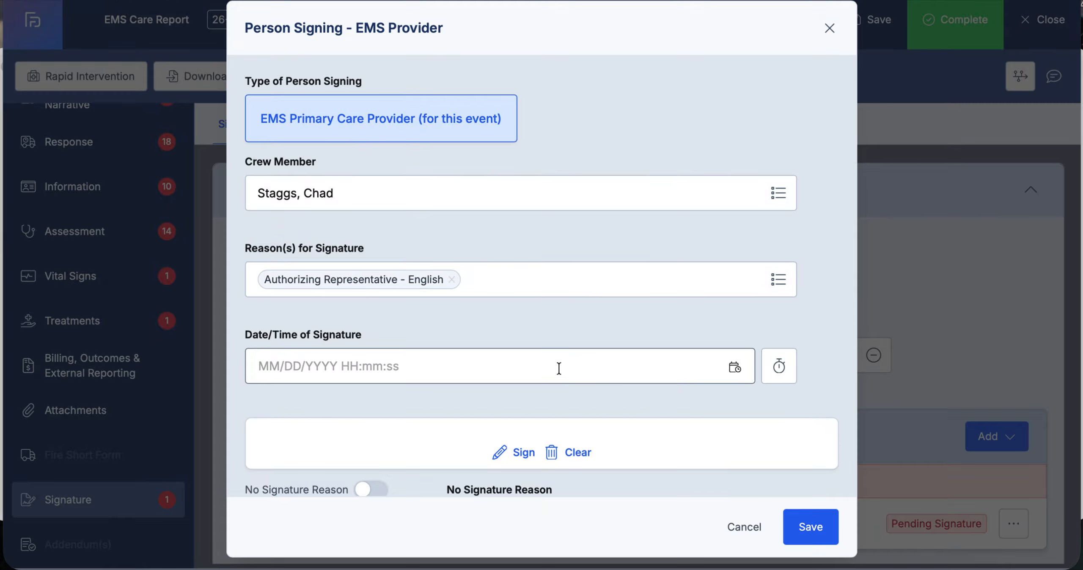
click(775, 372)
Draw the provider's signature, save it, and save the signature block
scroll(764, 375, down, 3)
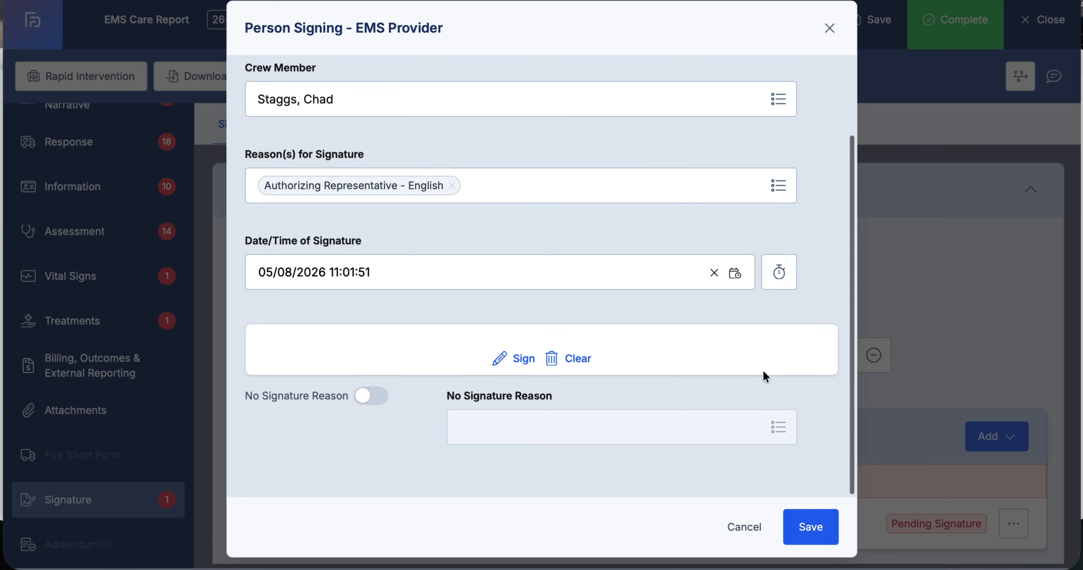
click(521, 371)
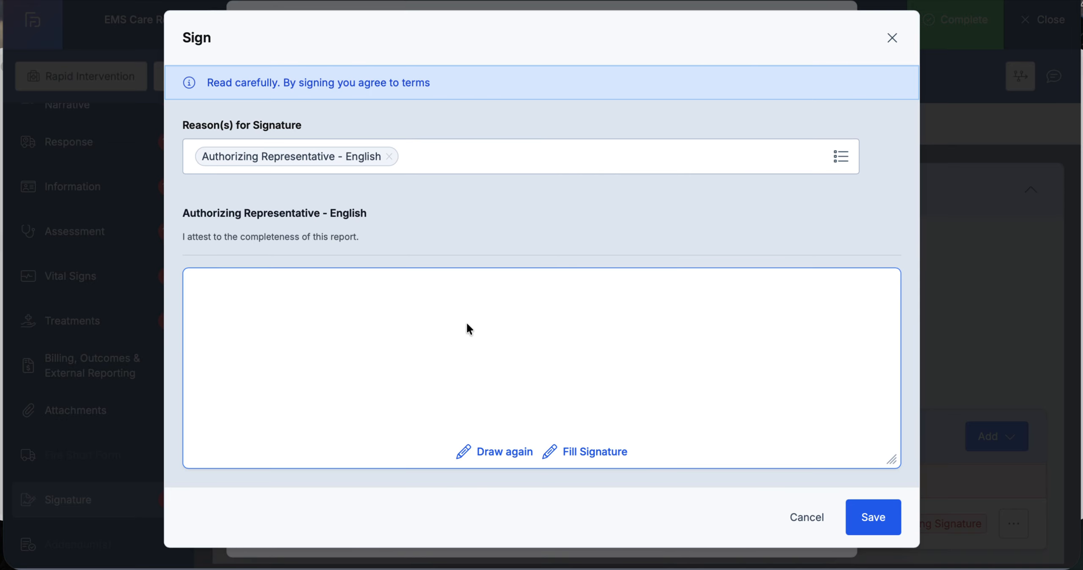
mouse_move(467, 319)
mouse_down()
mouse_move(540, 365)
mouse_move(435, 355)
mouse_move(502, 345)
mouse_up()
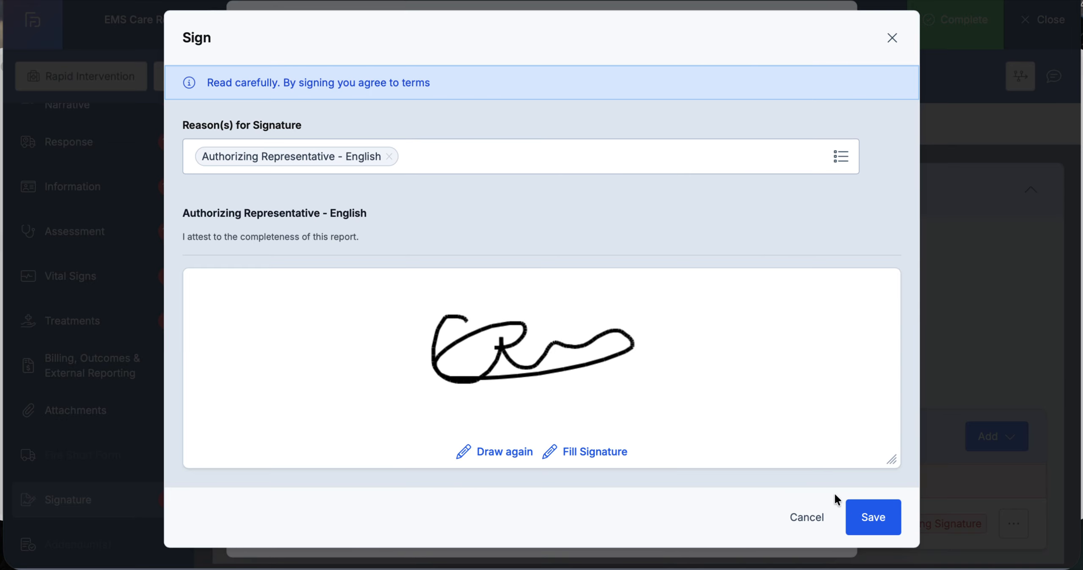
click(872, 516)
click(874, 525)
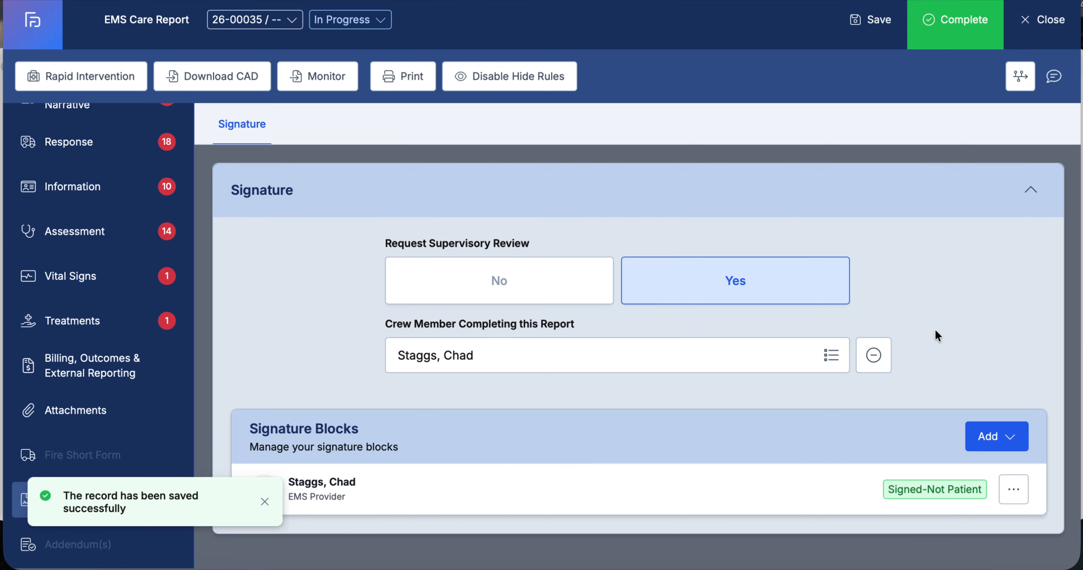
Try to complete the report
click(950, 27)
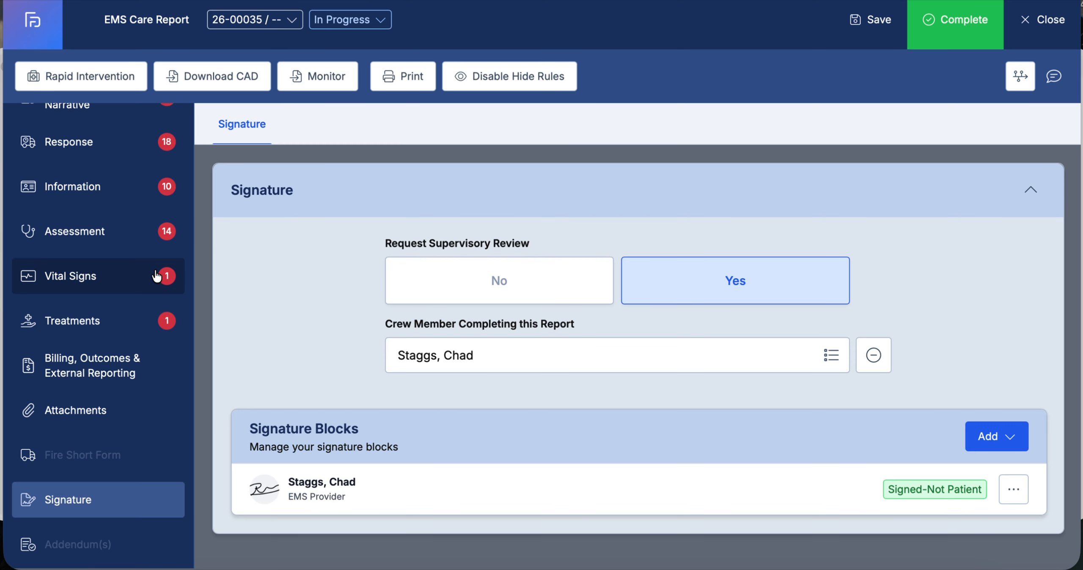
scroll(156, 275, up, 1)
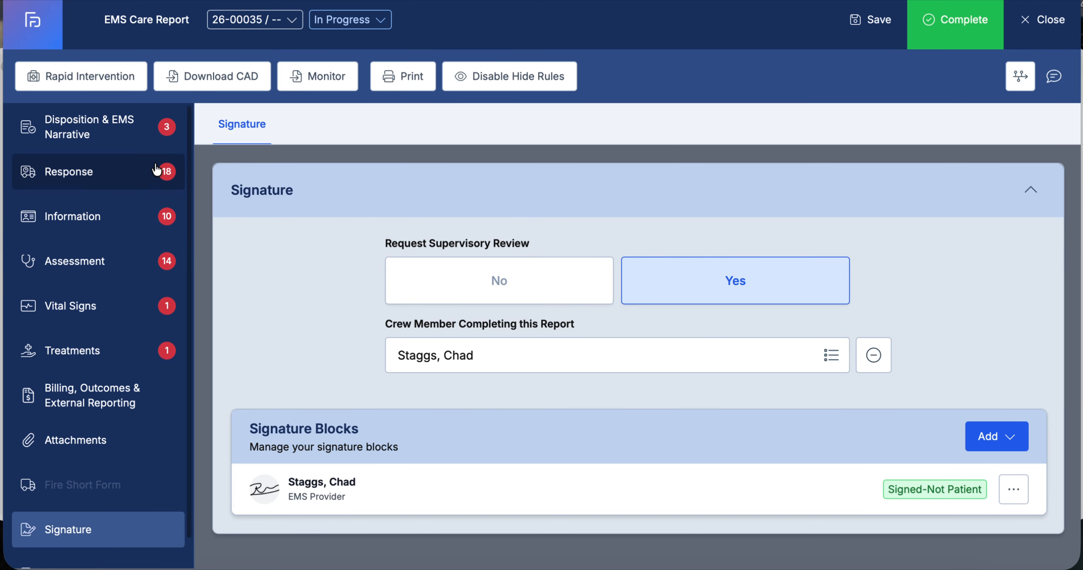